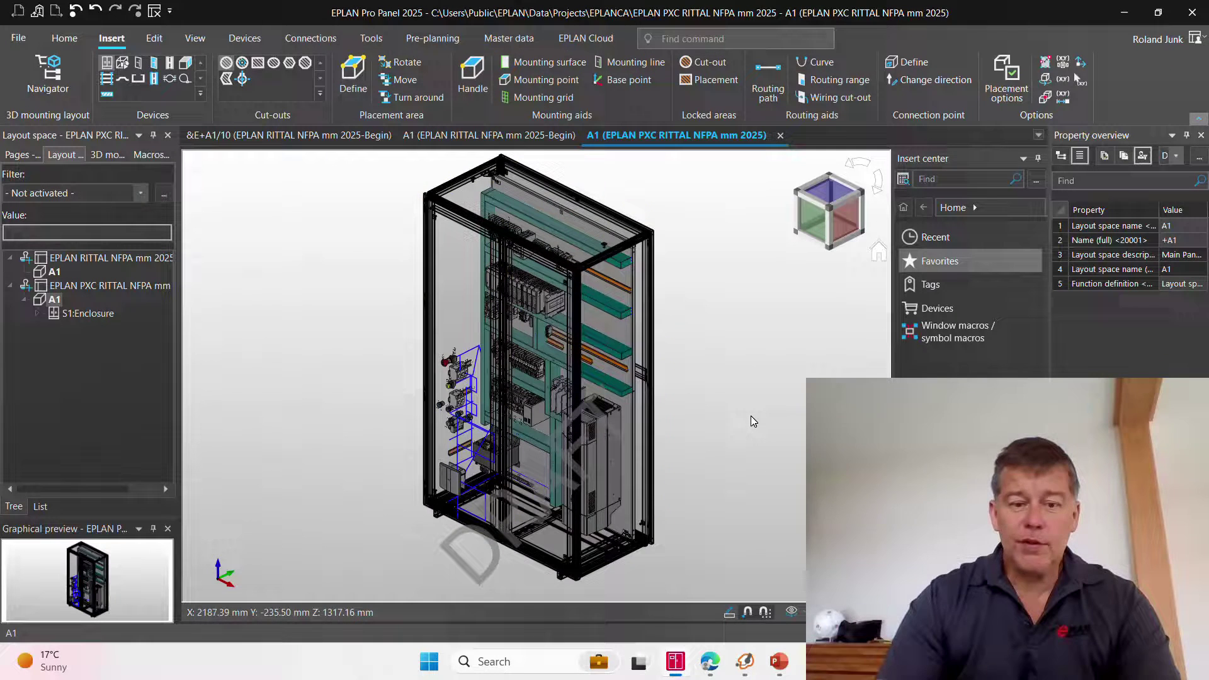
left_click(54, 272)
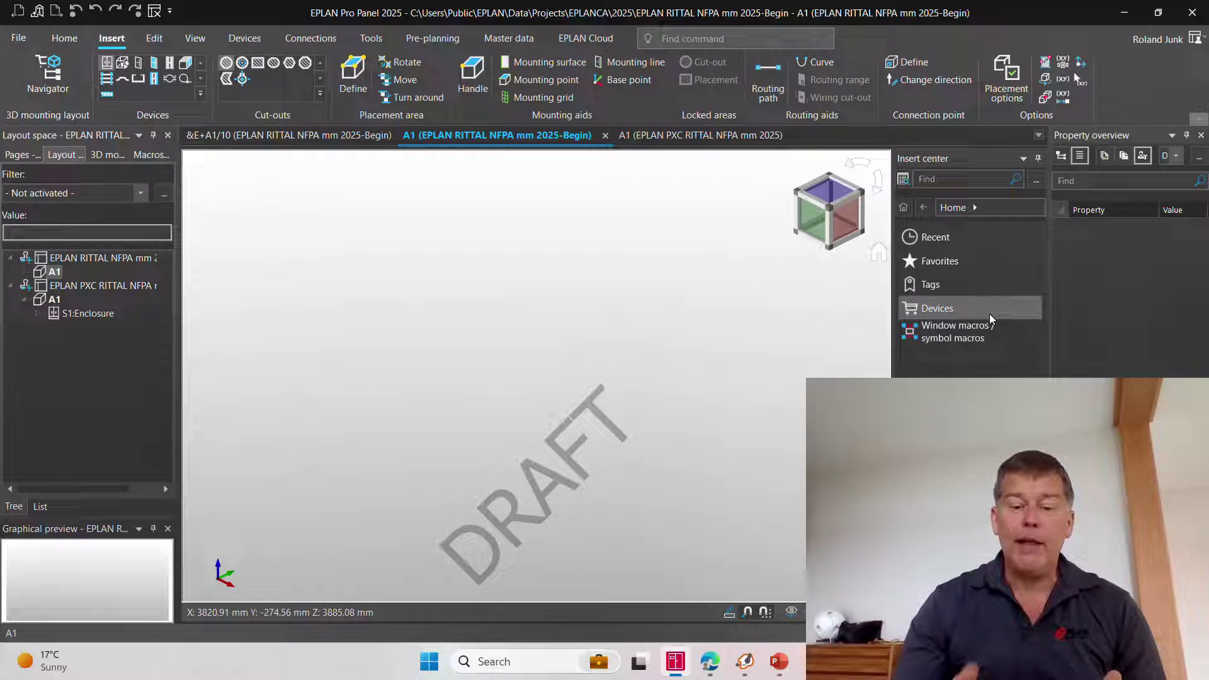
mouse_move(710, 661)
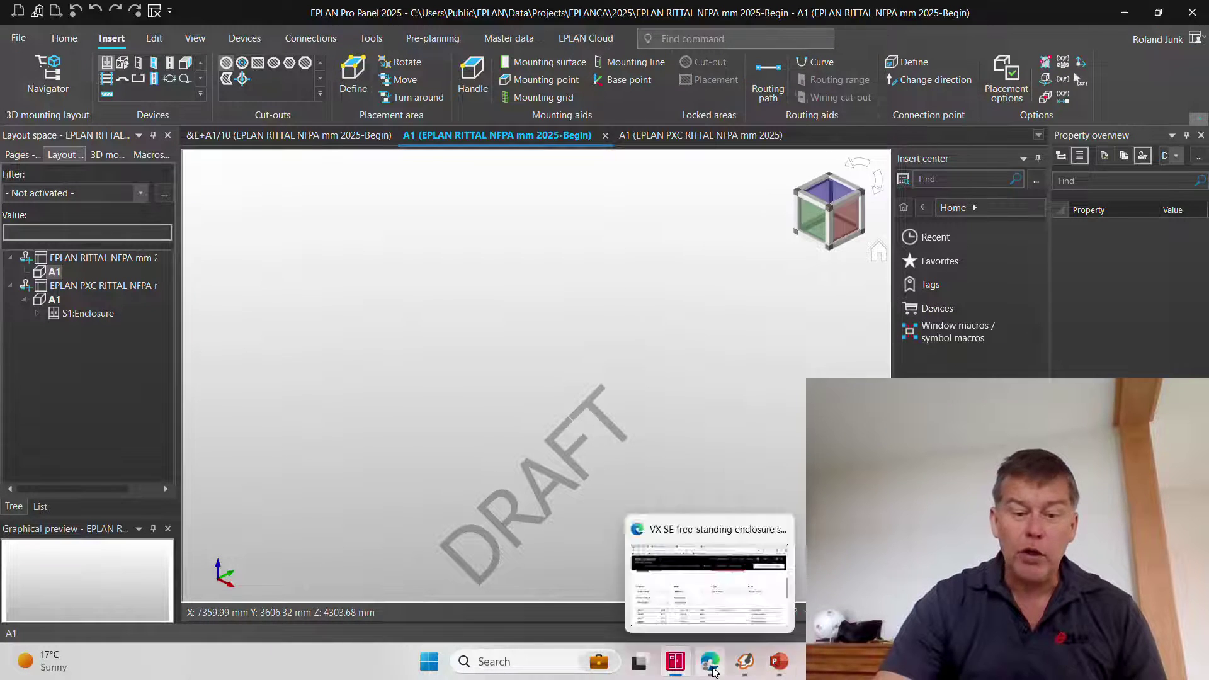
left_click(708, 582)
scroll(657, 440, "up", 10)
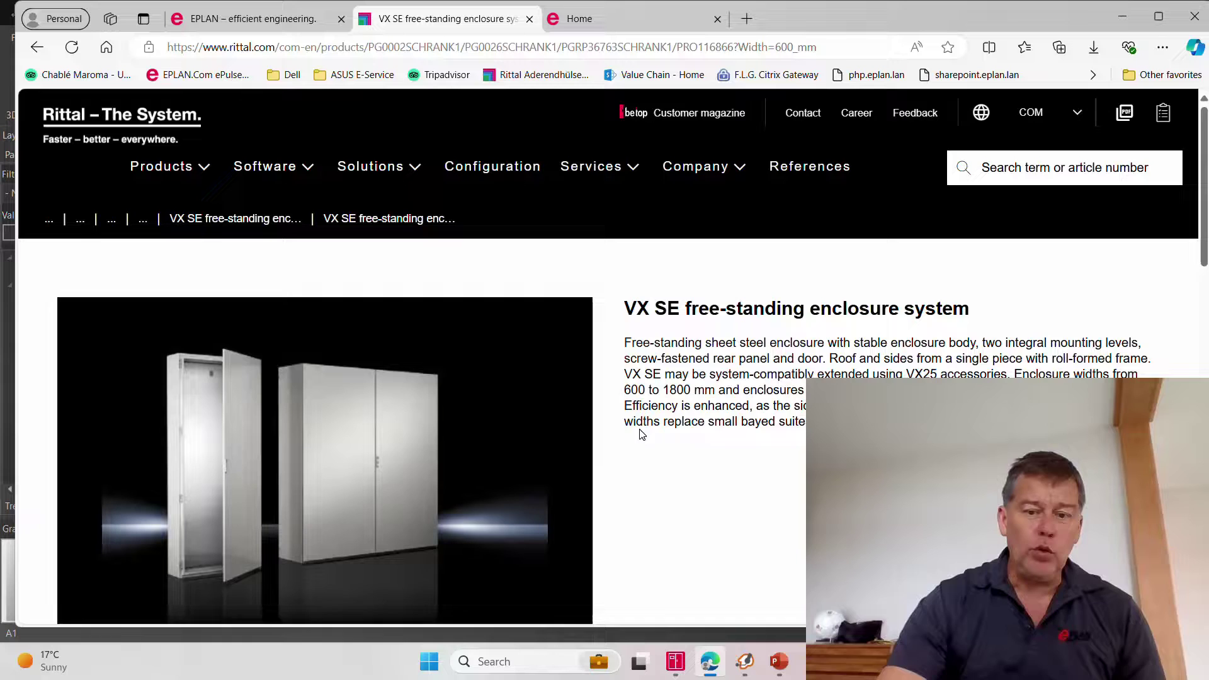
scroll(641, 434, "down", 10)
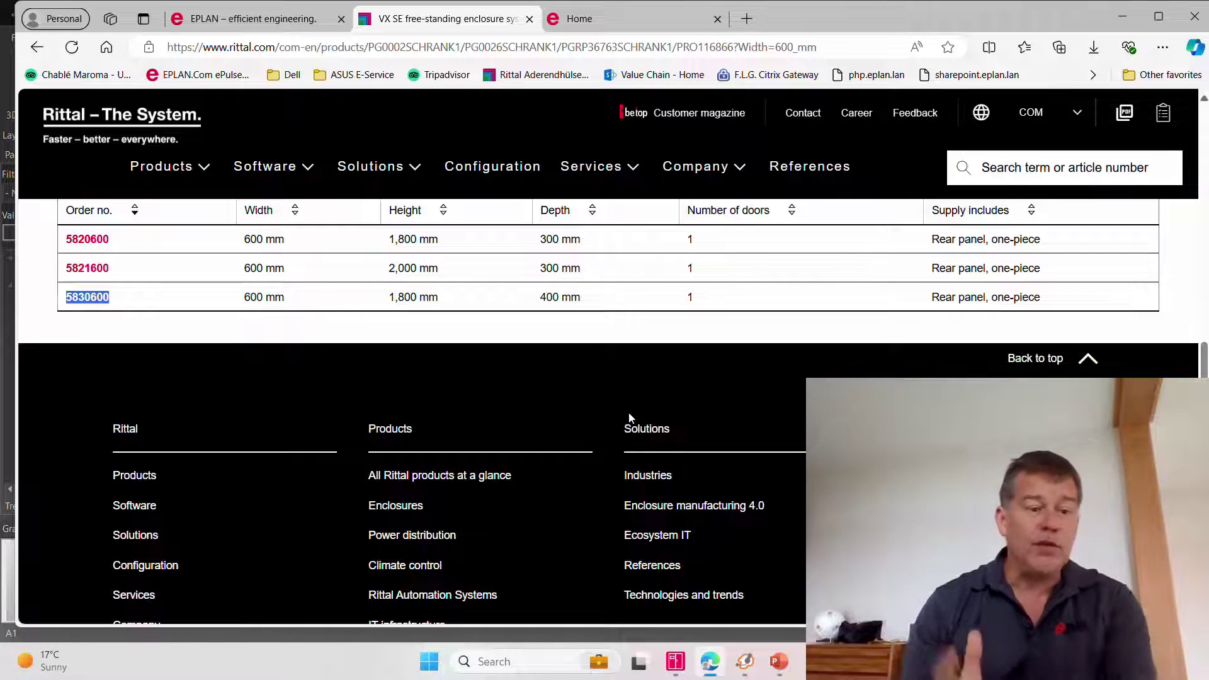
key("alt+Tab")
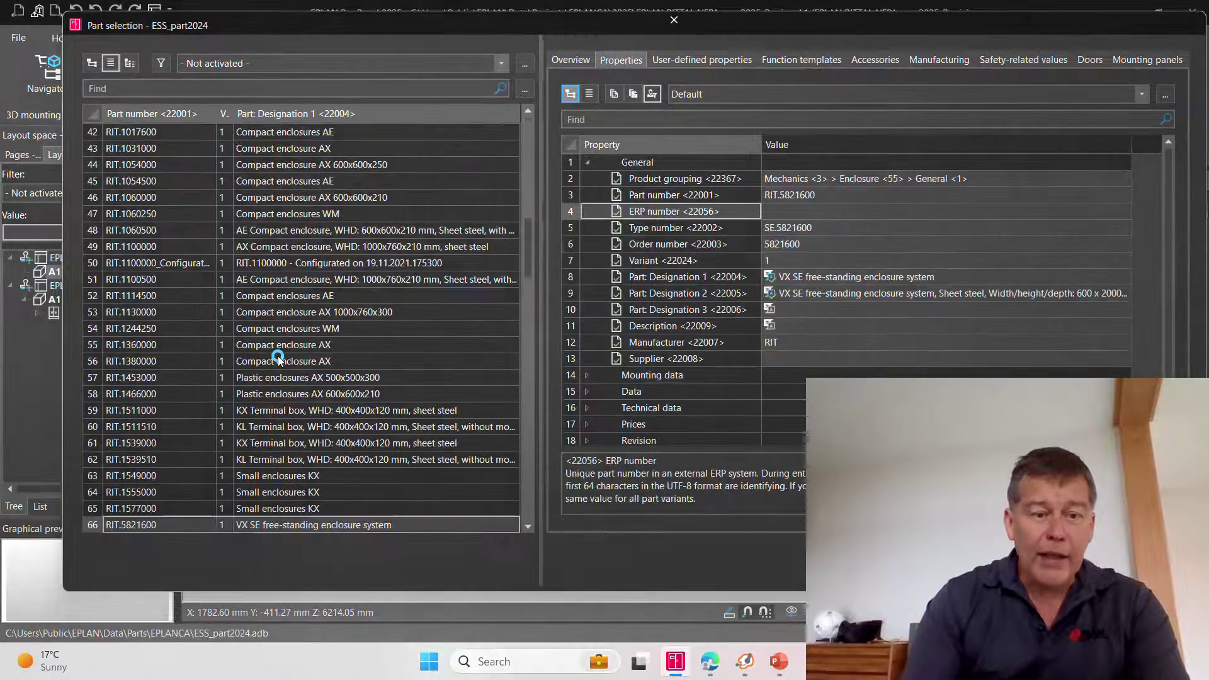
Search the part catalog for order number 583, checking back against the Rittal webpage
left_click(158, 90)
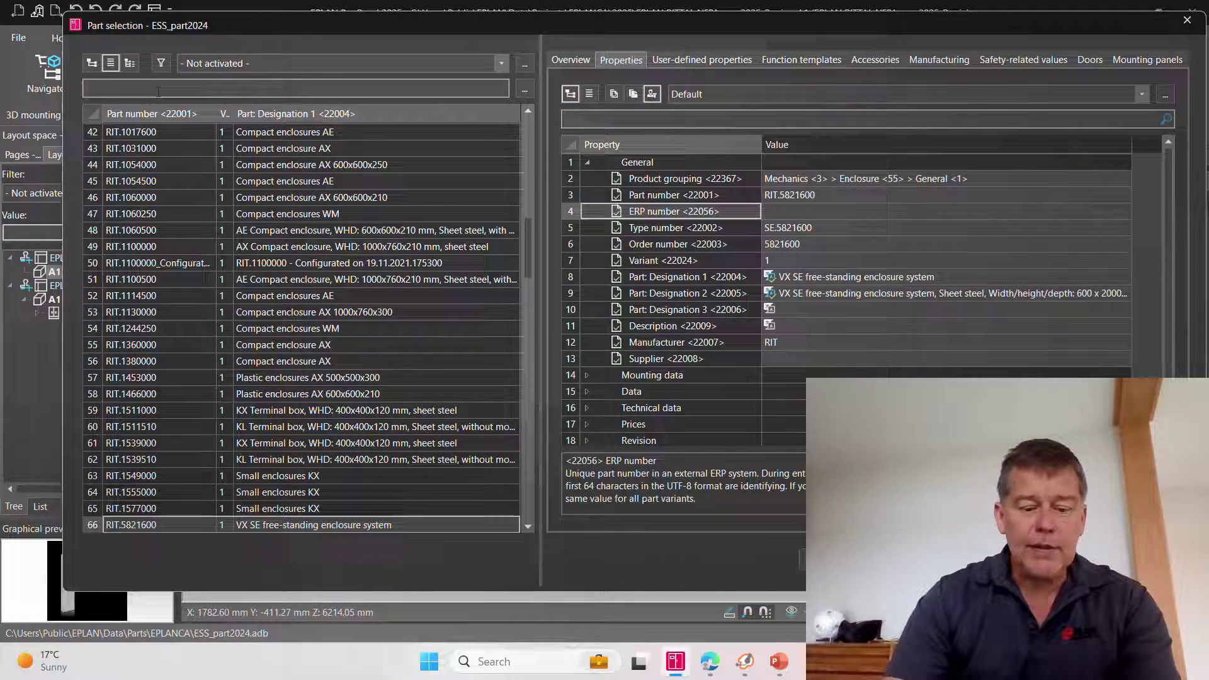
key("alt+Tab")
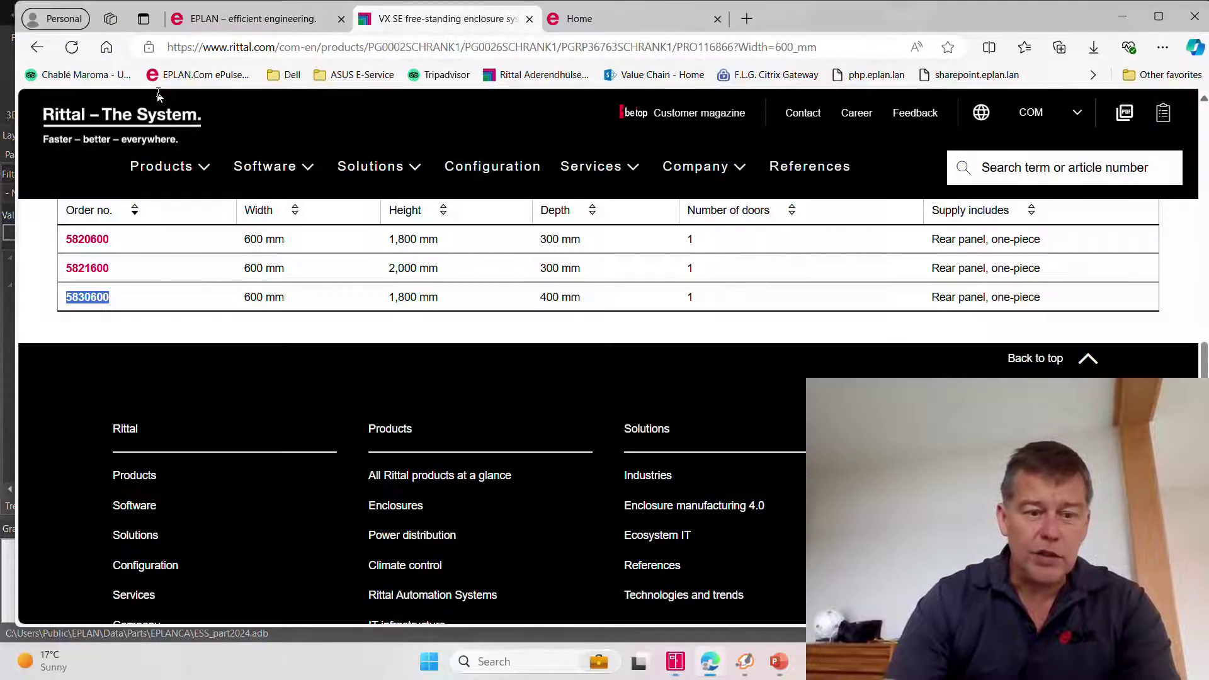
key("alt+Tab")
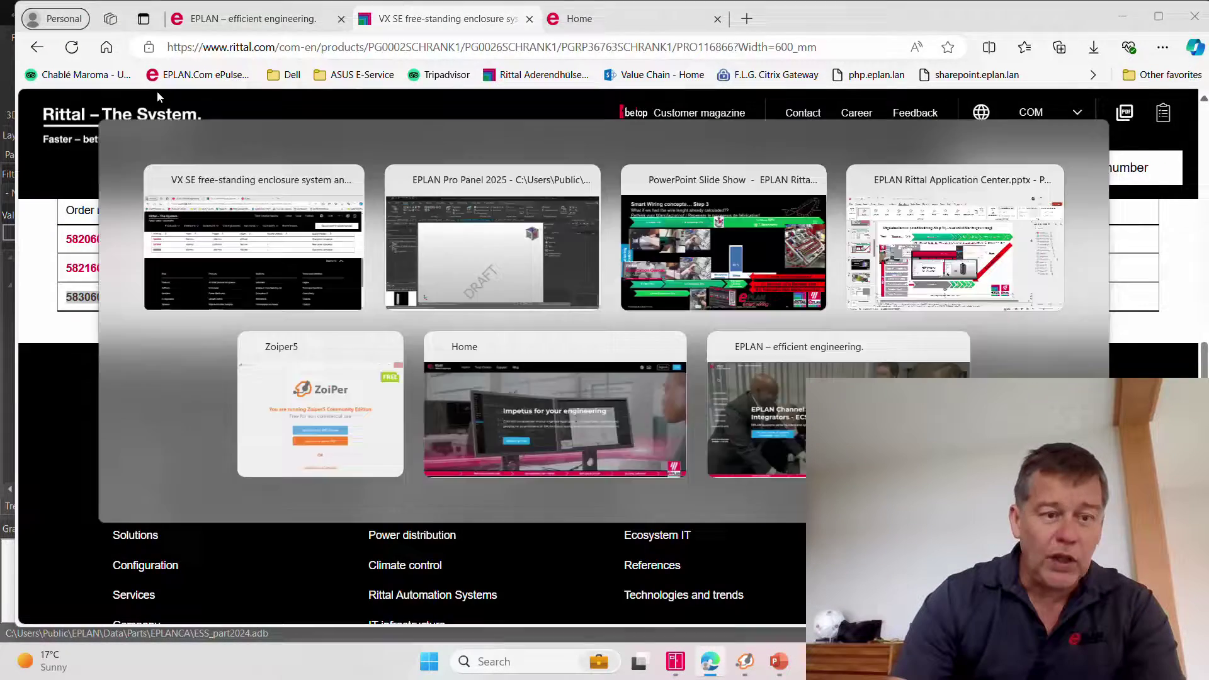
left_click(158, 91)
type("5")
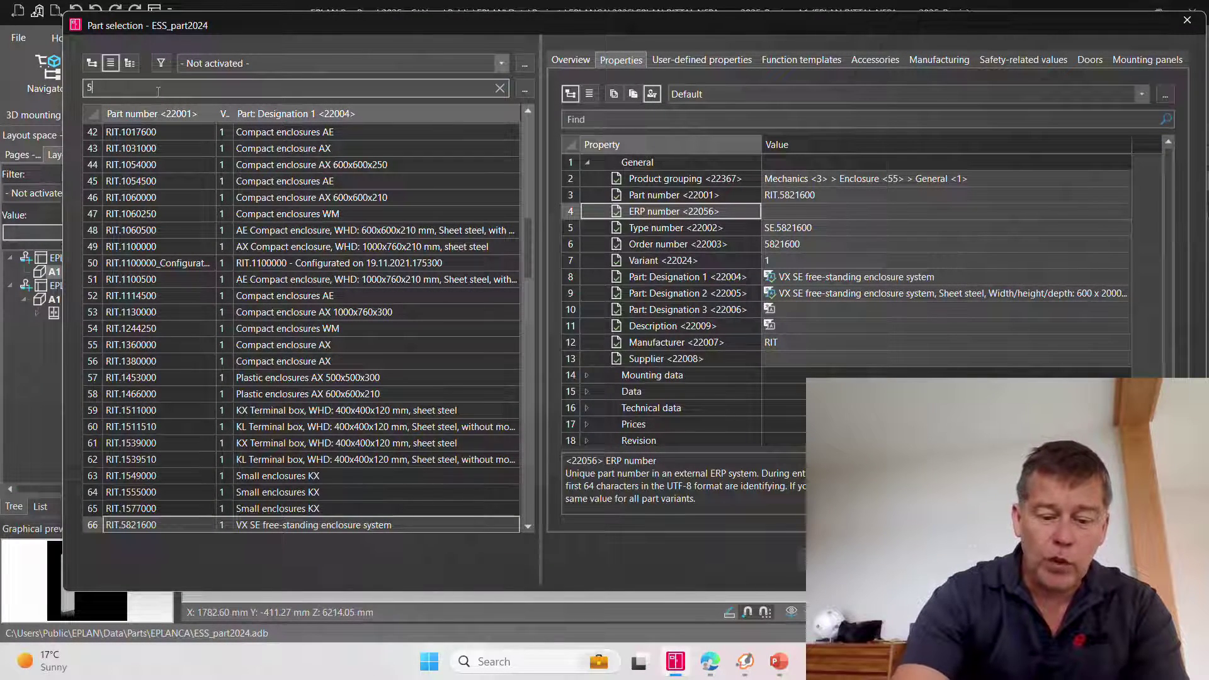
type("83")
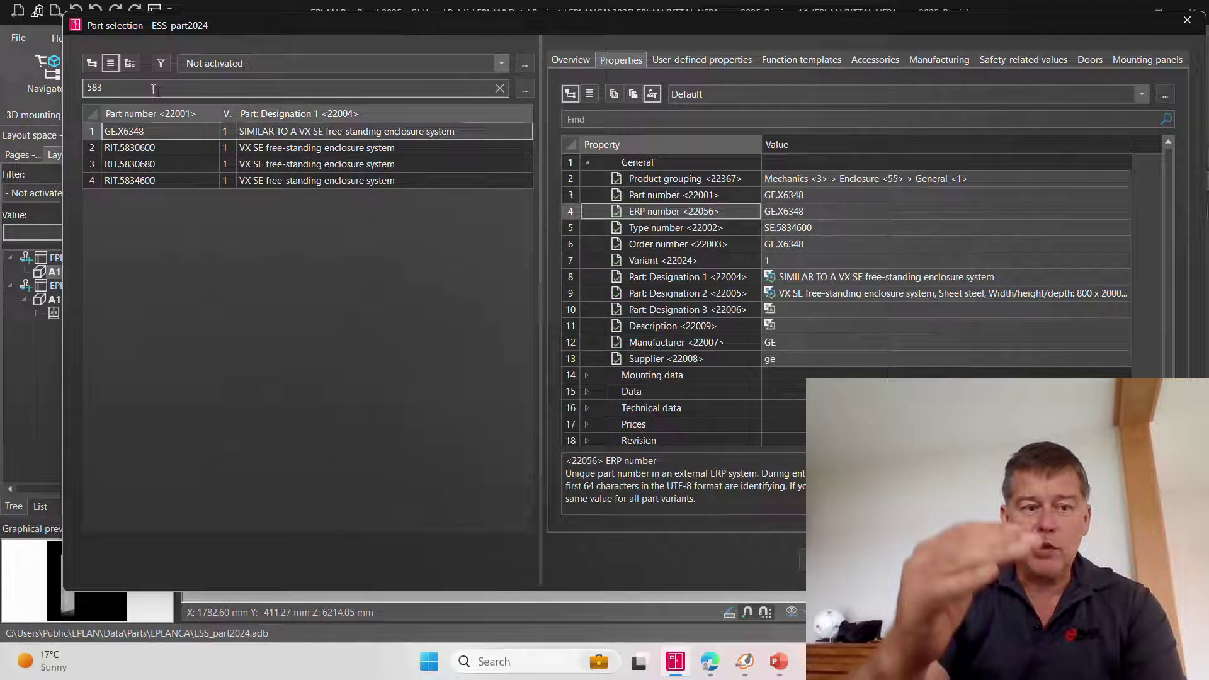
Select RIT.5830600, review its properties and accessories, and accept it for placement
left_click(160, 149)
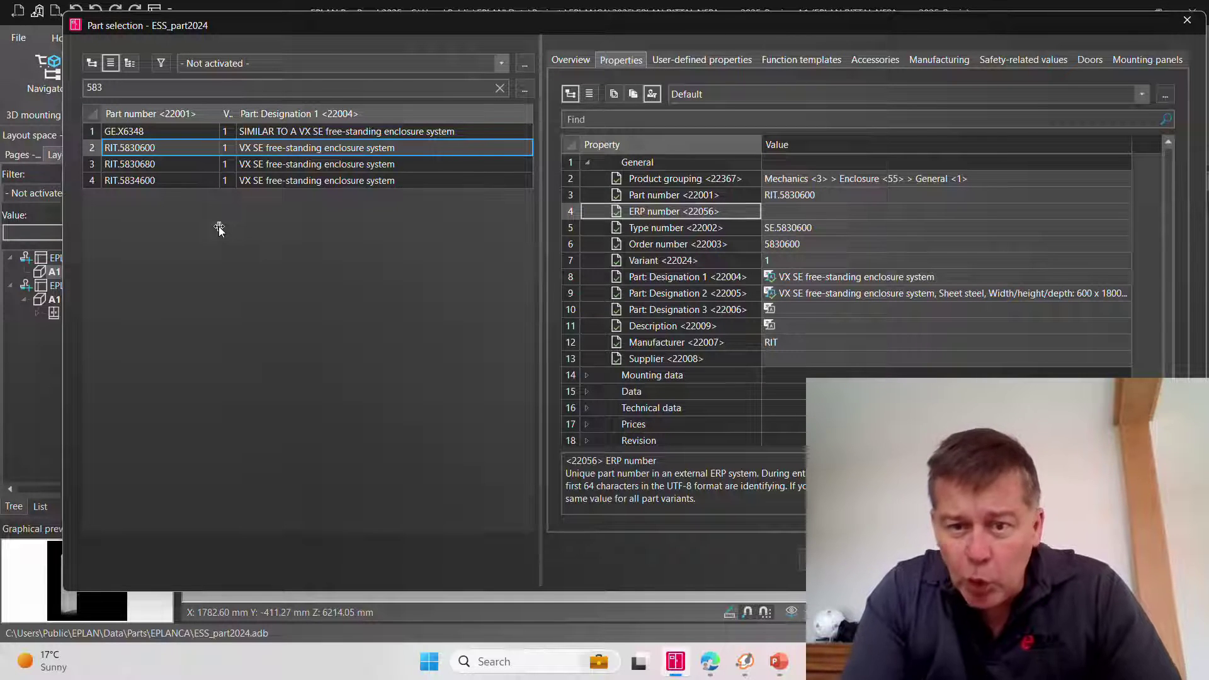
left_click(622, 62)
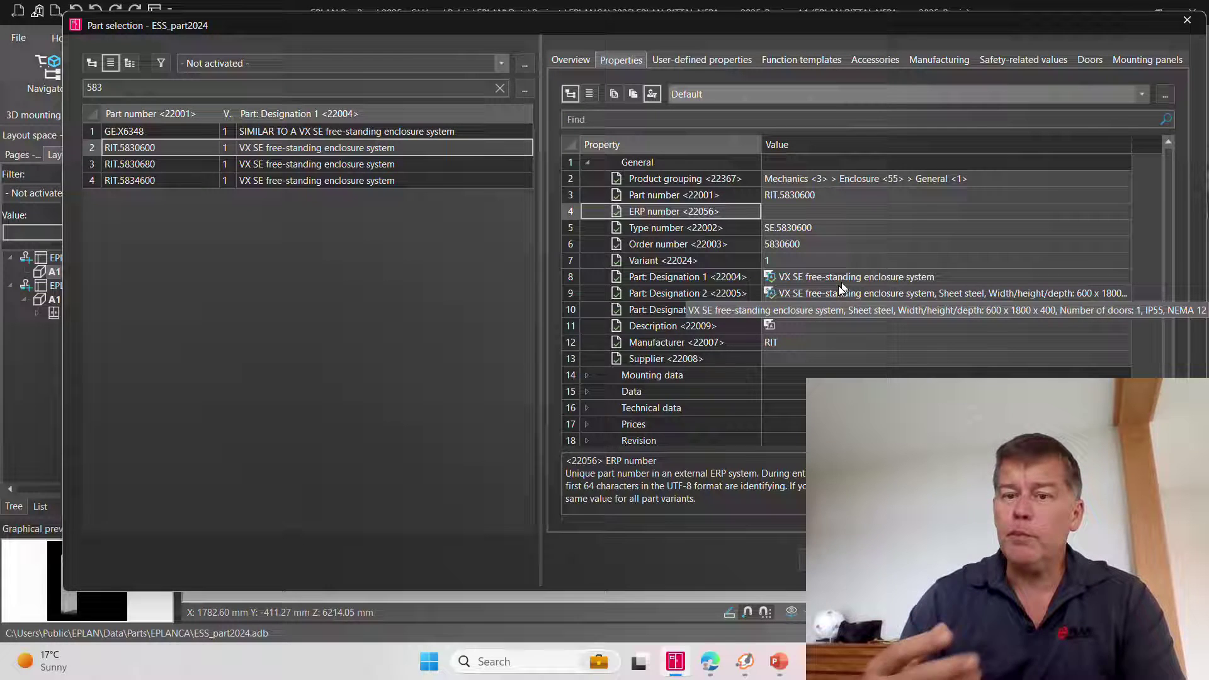
left_click(882, 60)
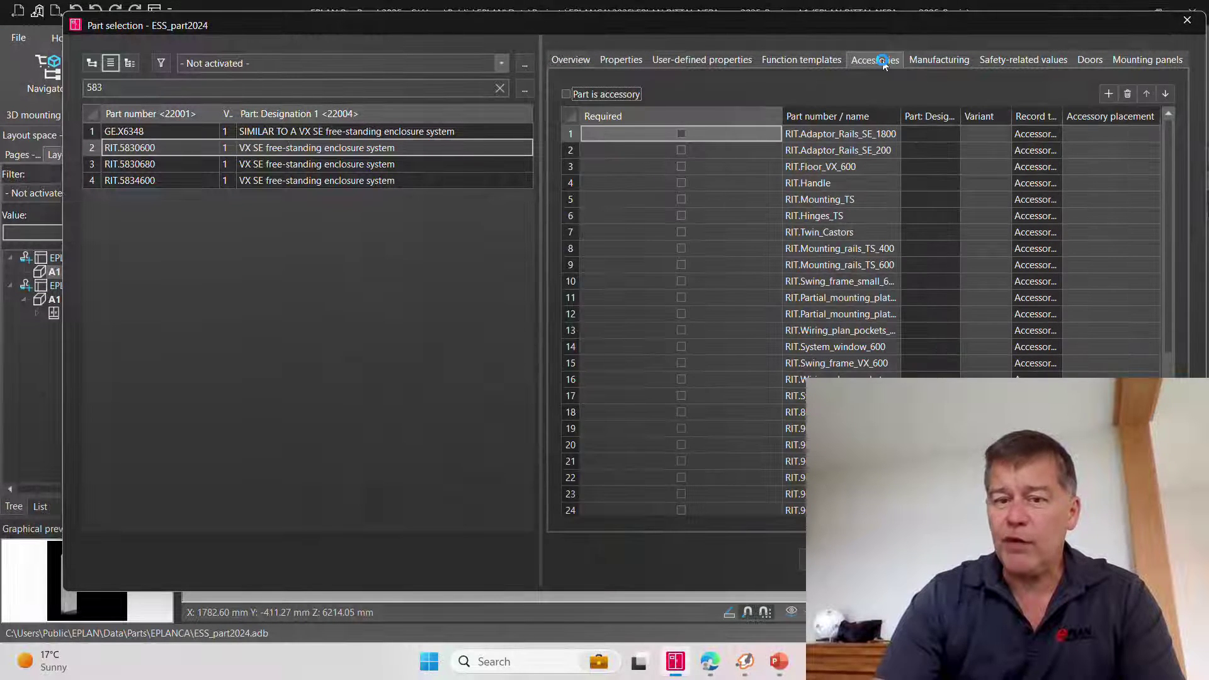
left_click(634, 62)
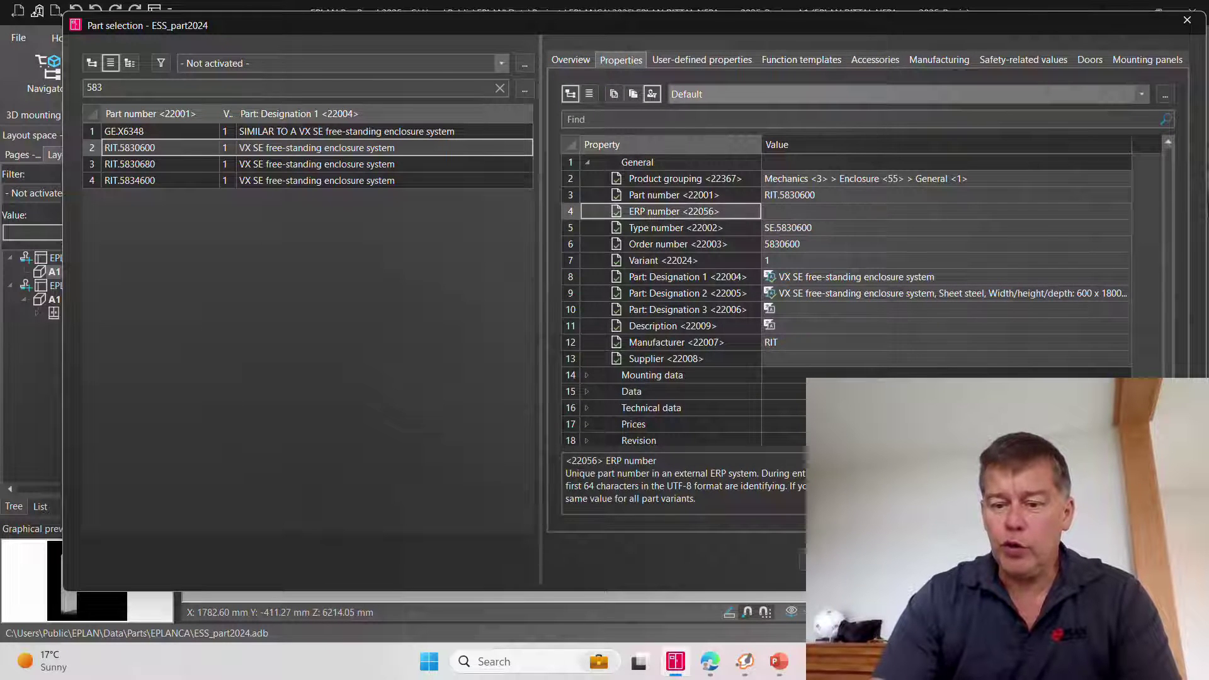
key("Return")
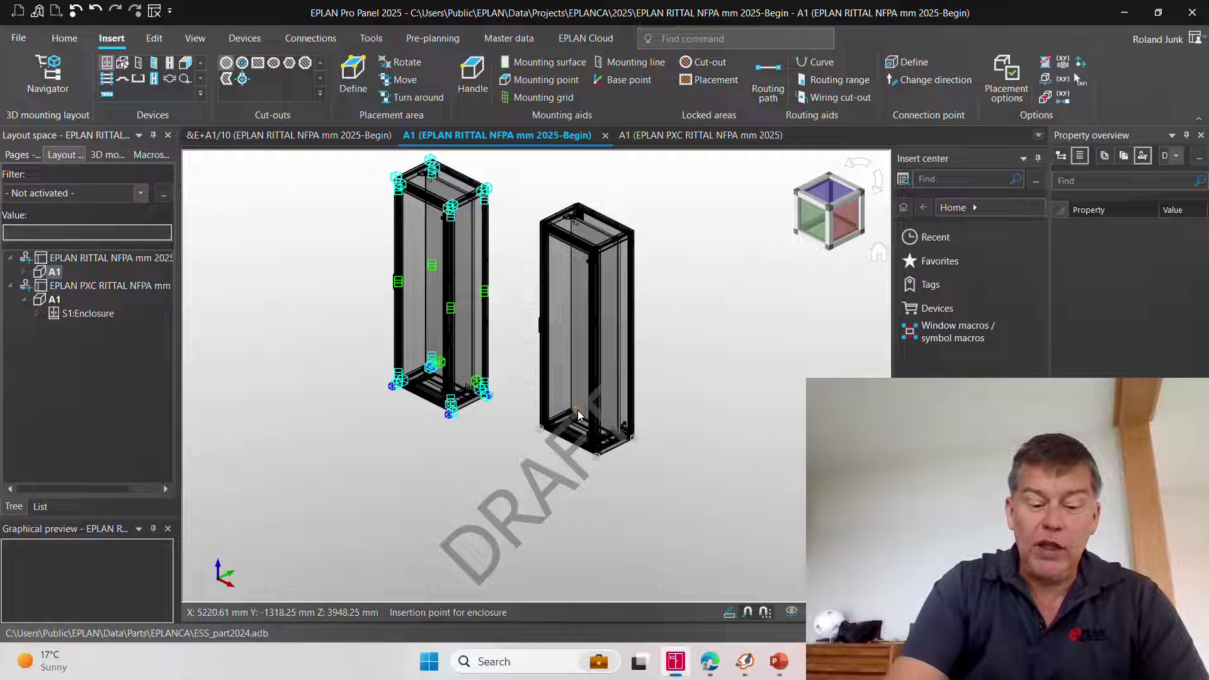
Rotate the placed enclosure, stop inserting copies, and open layout space A1's properties
key("Tab")
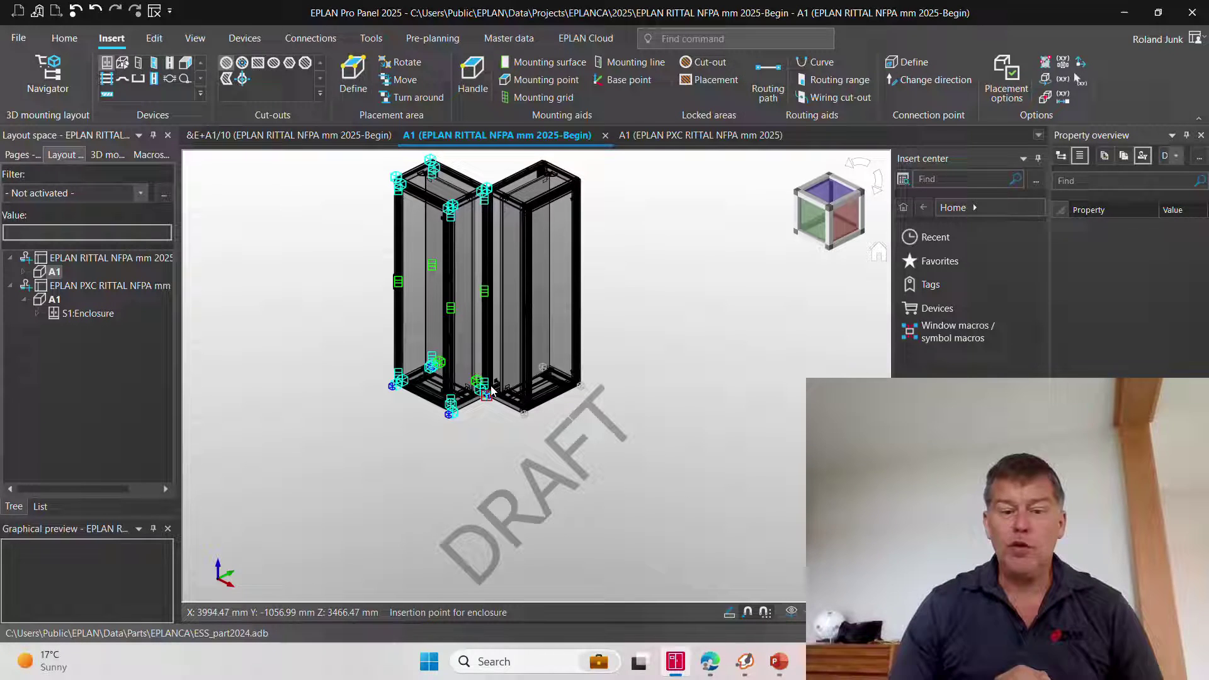
key("Escape")
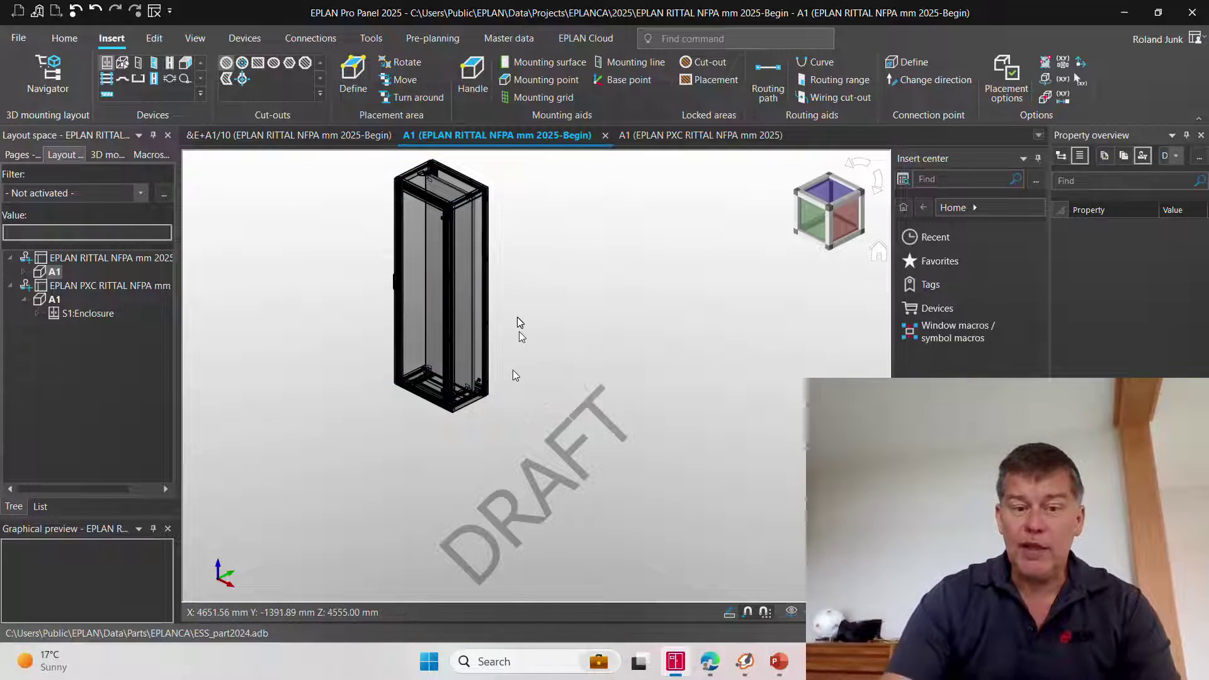
left_click(101, 285)
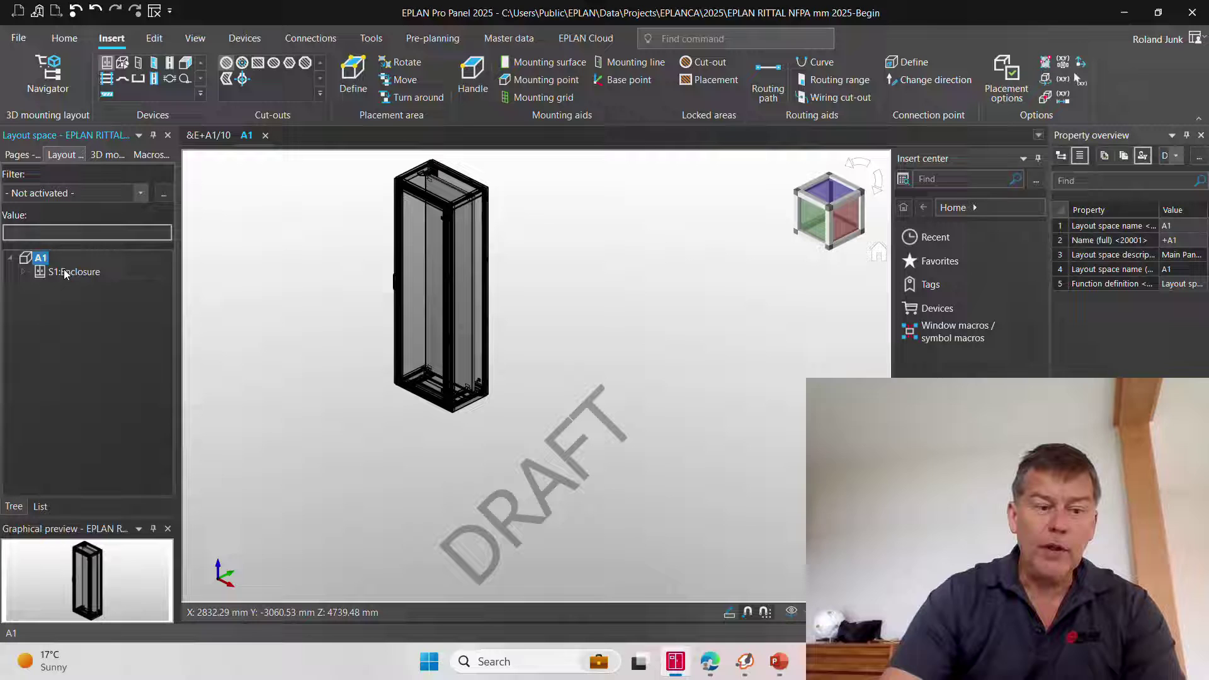
right_click(39, 259)
left_click(158, 560)
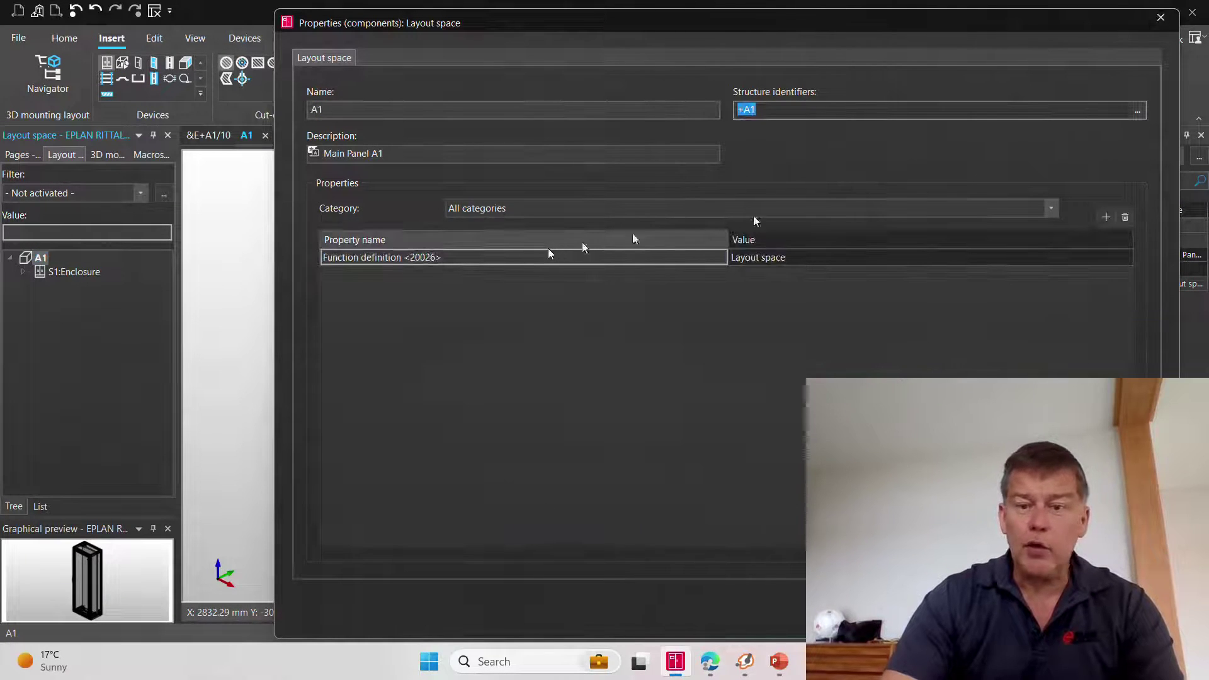
Review layout space A1's Structure identifiers and close both dialogs
left_click(1137, 112)
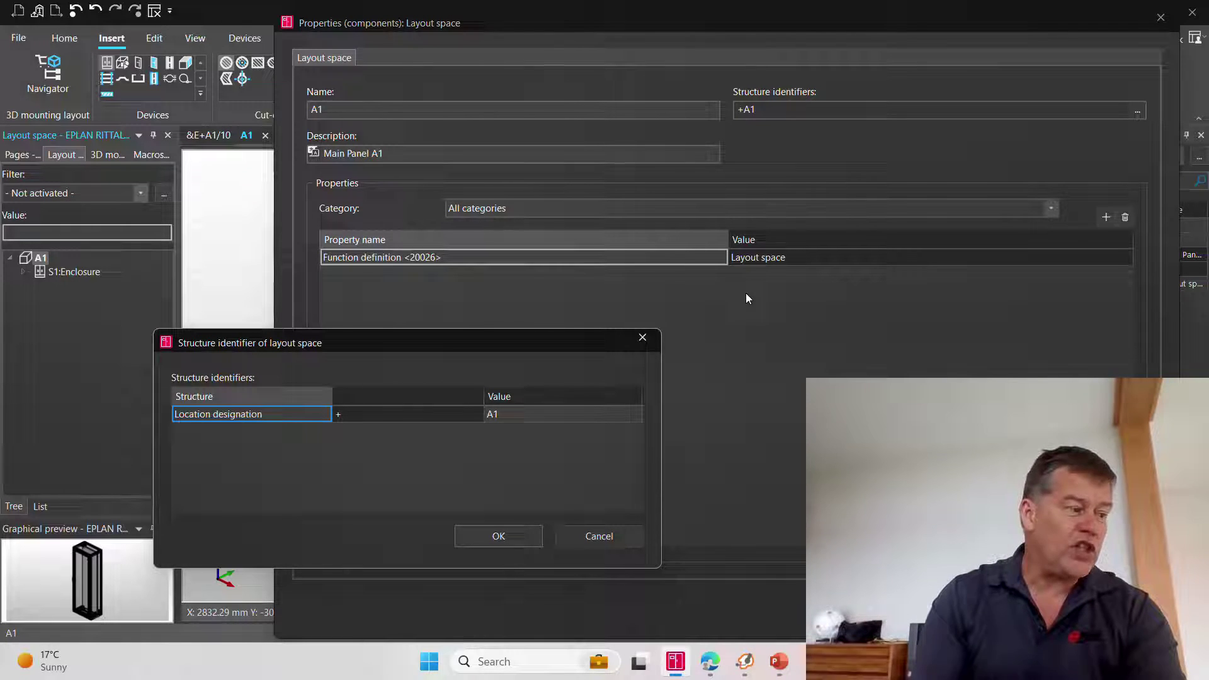
key("Return")
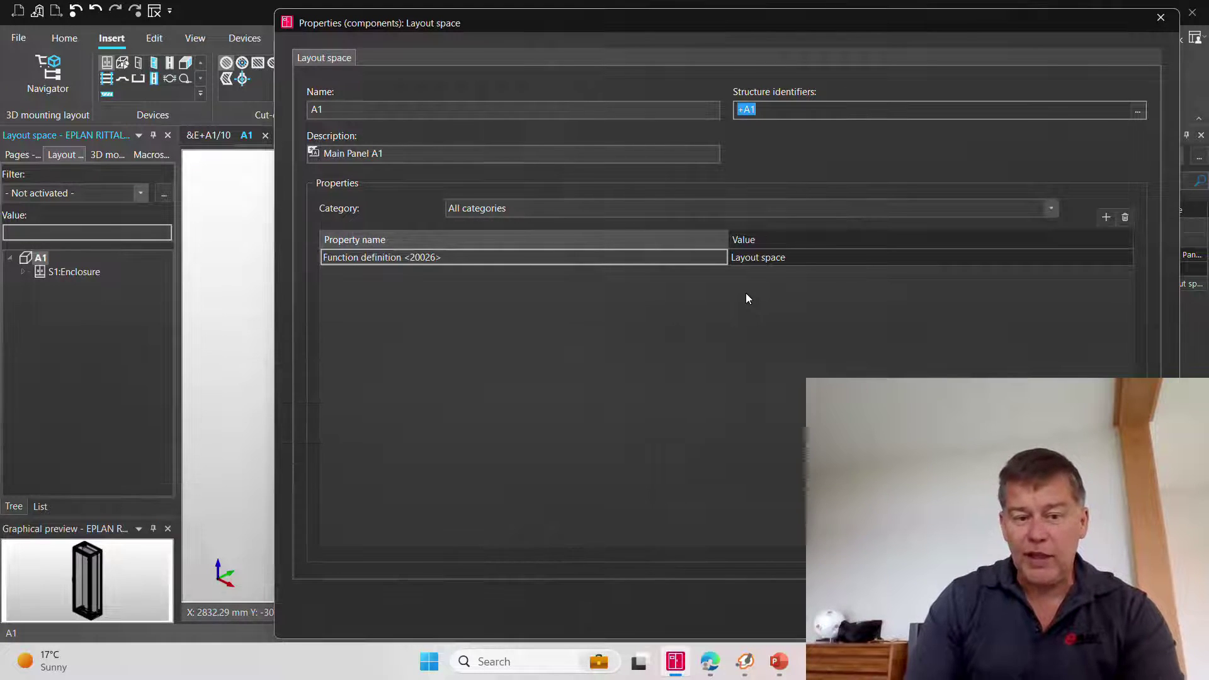
key("Return")
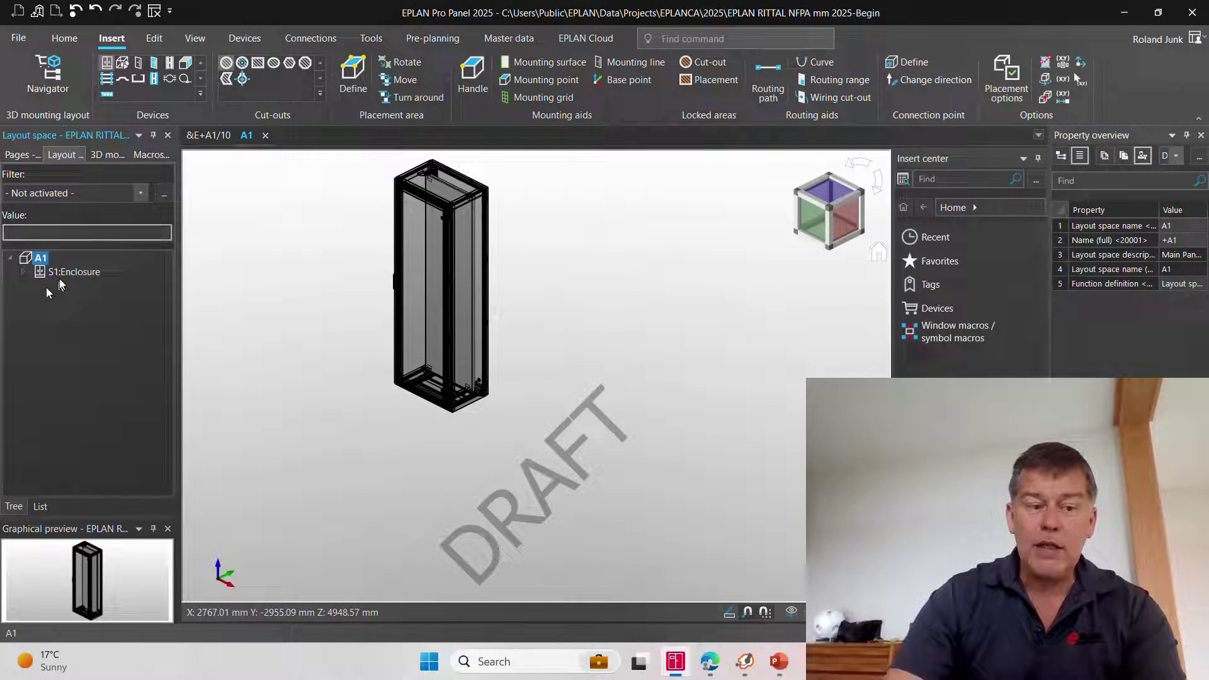
Open S1:Enclosure in the tree and step through its parts to S1:Door
double_click(73, 272)
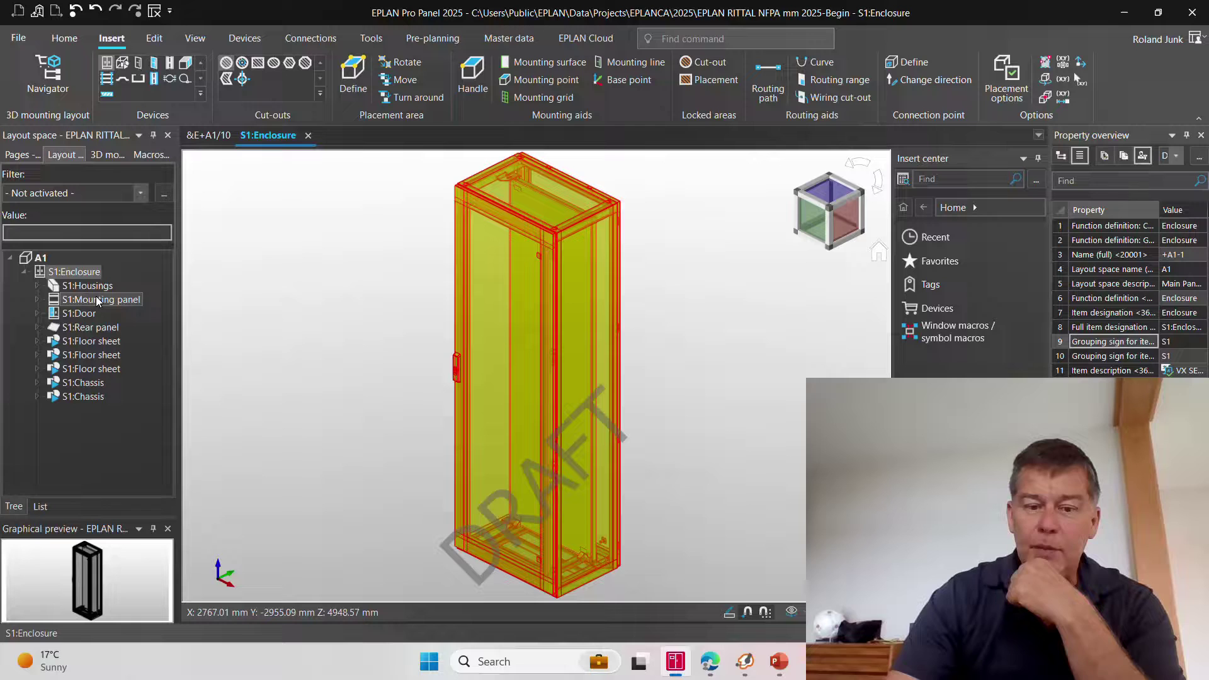
key("Down")
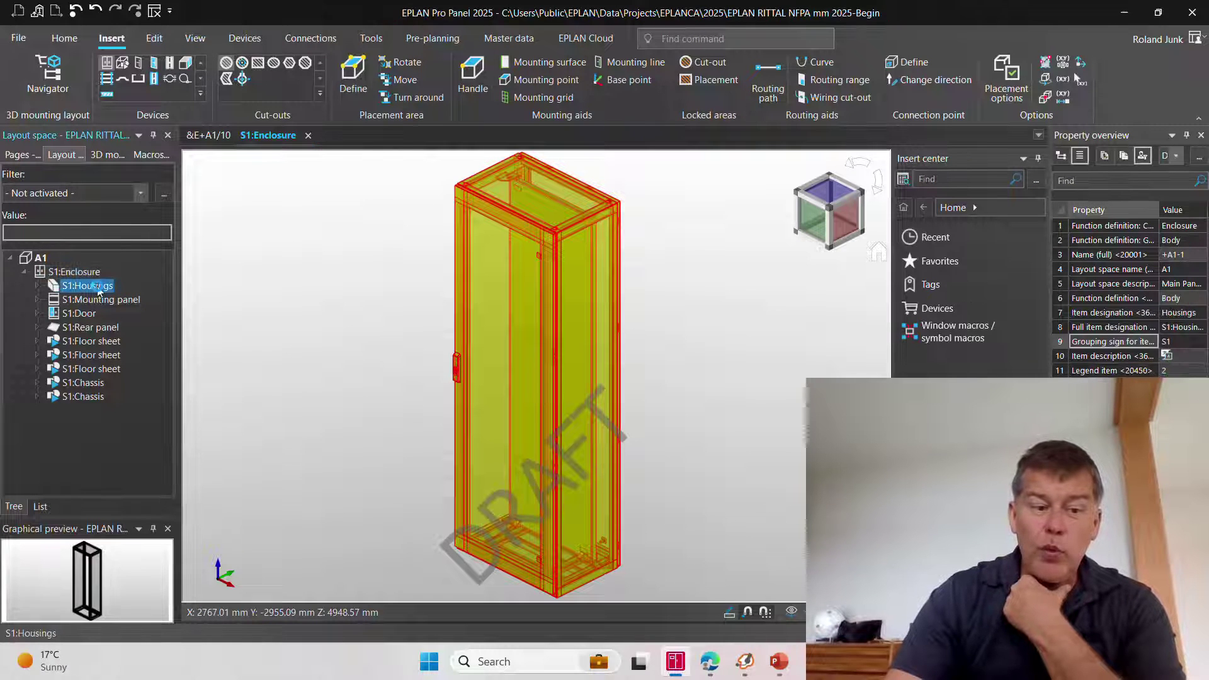
key("Down")
key("Down")
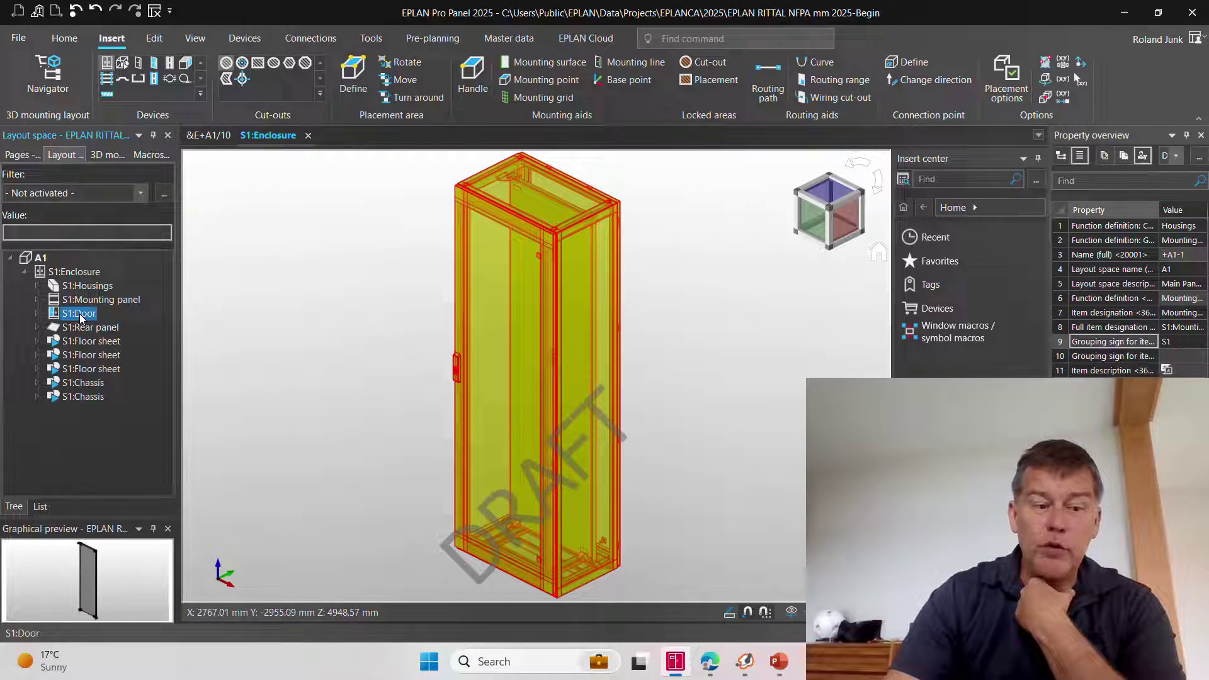
Open the S1:Mounting panel front and pick cable duct RIT.8800752 (60x2000x80 mm) from the PXC folder
double_click(105, 302)
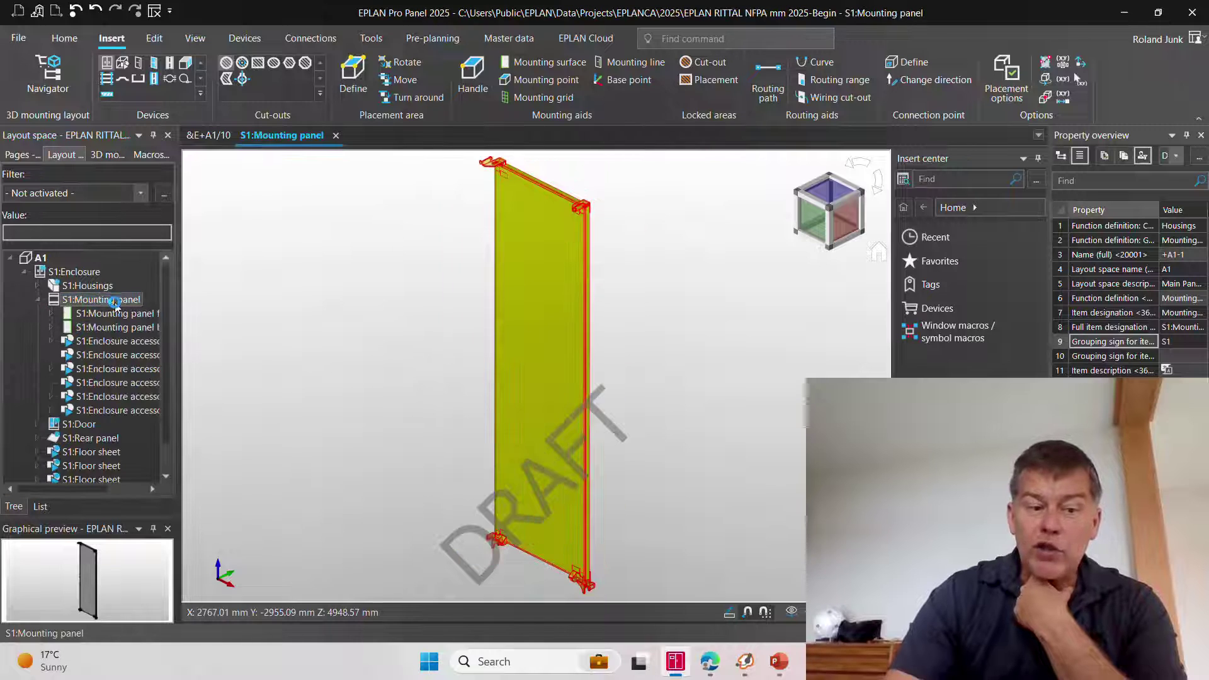
double_click(109, 313)
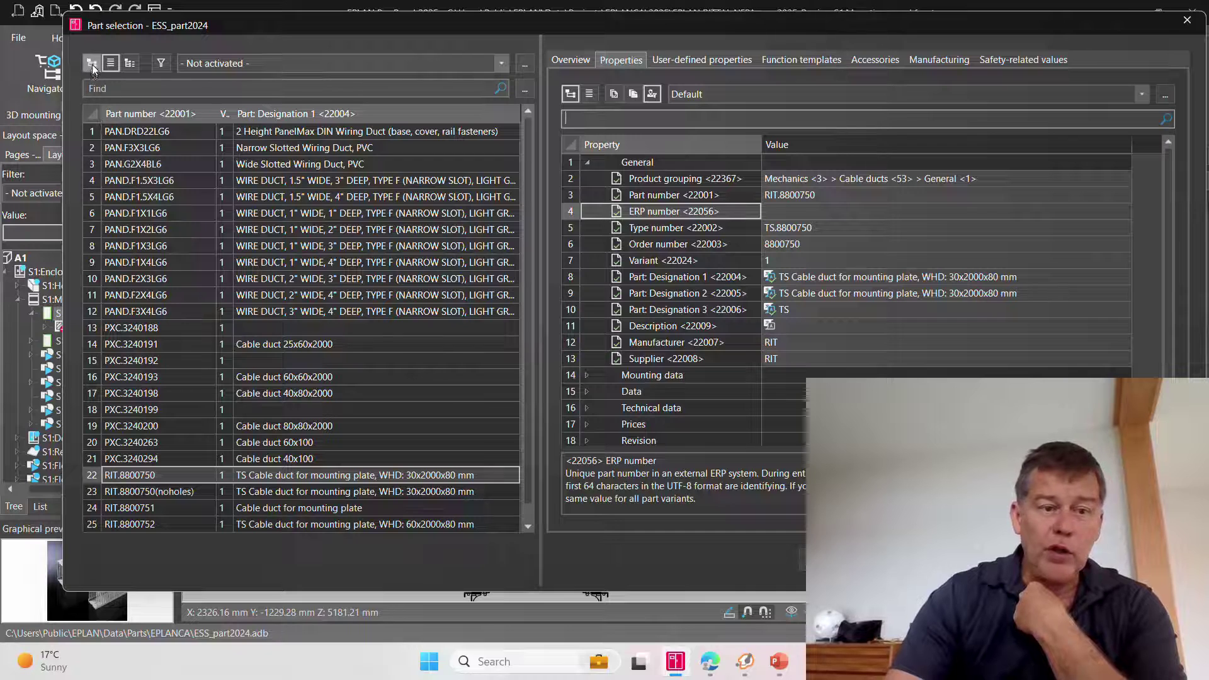
left_click(94, 63)
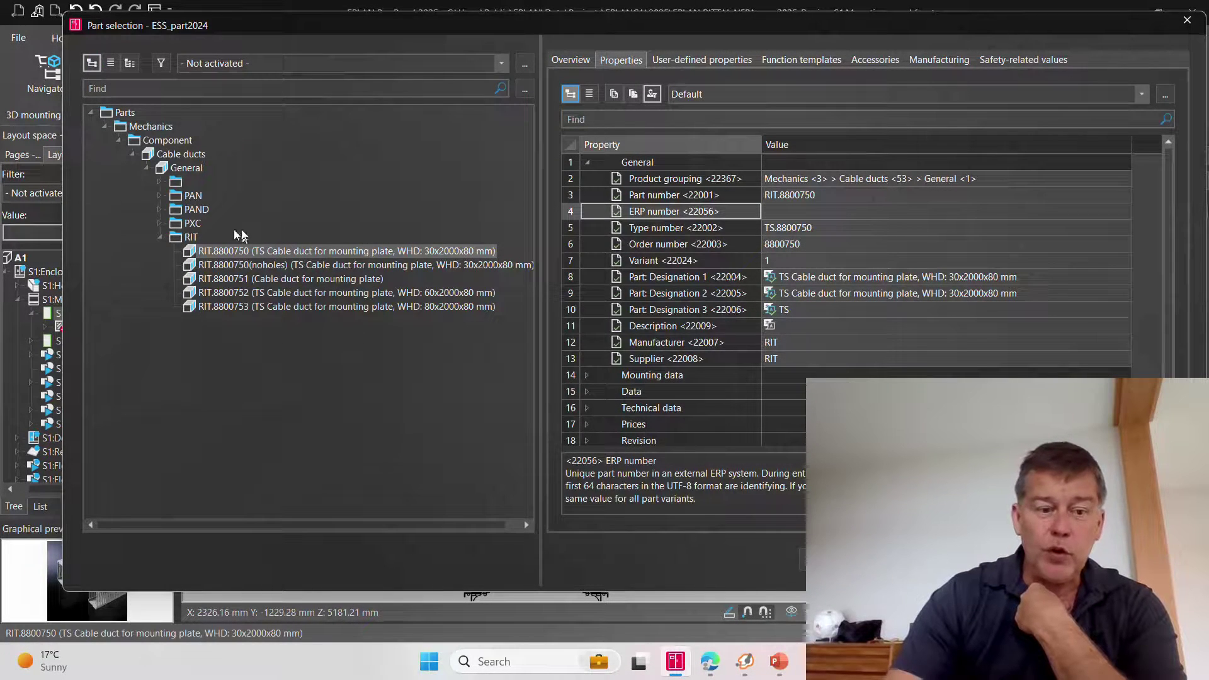
left_click(192, 224)
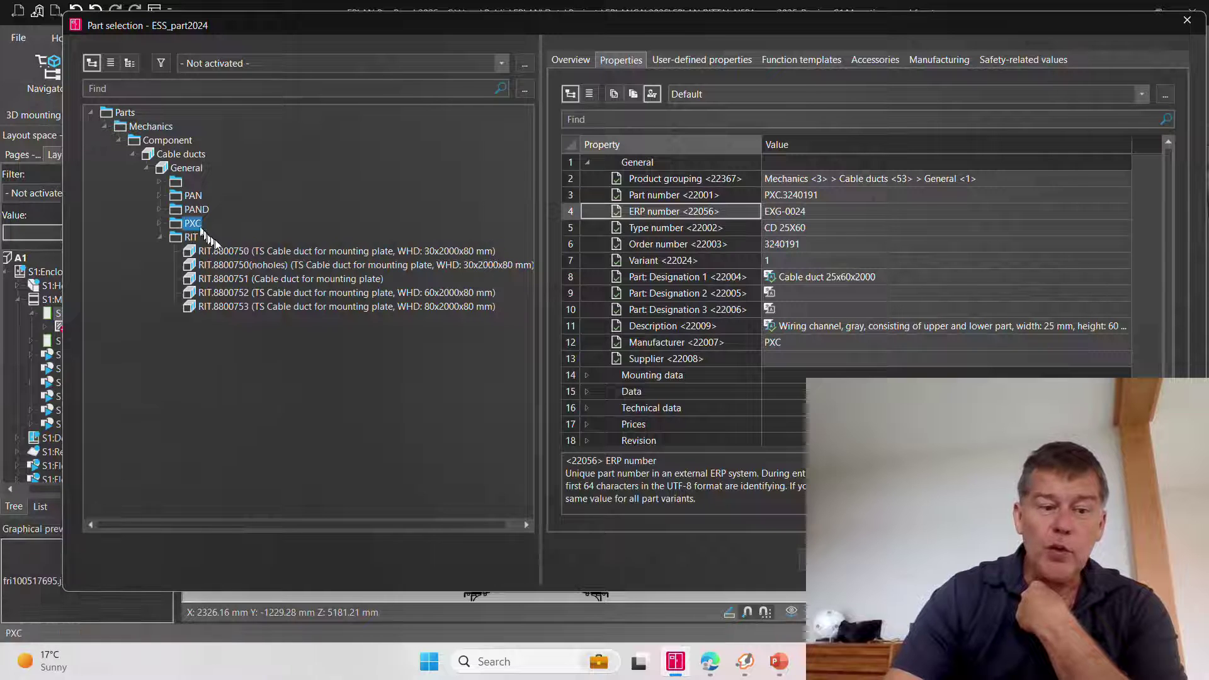
left_click(160, 222)
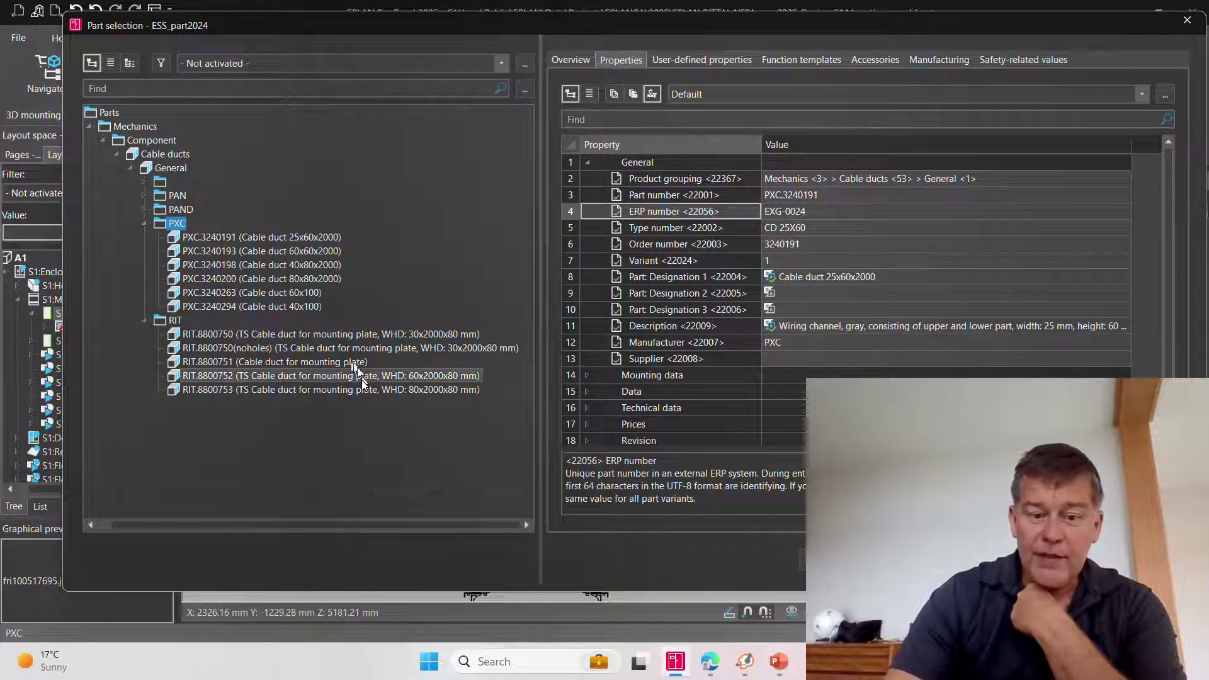
left_click(327, 376)
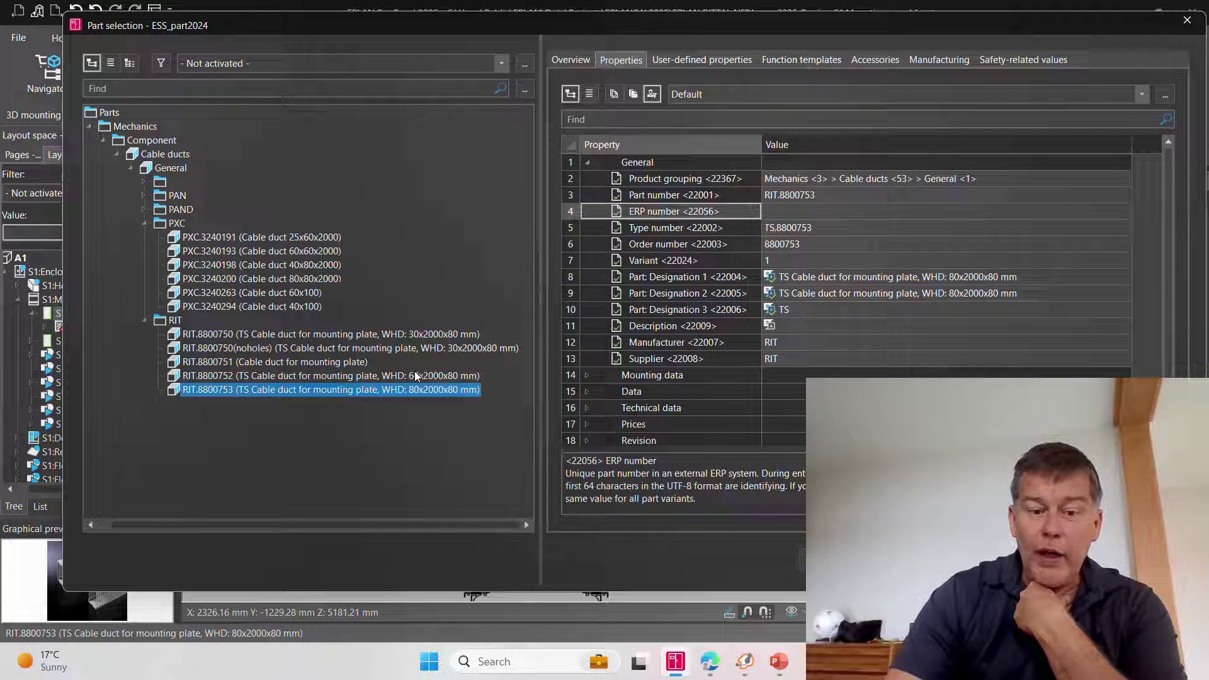
Place a RIT.8800752 wire duct down the left edge of the mounting panel
key("Return")
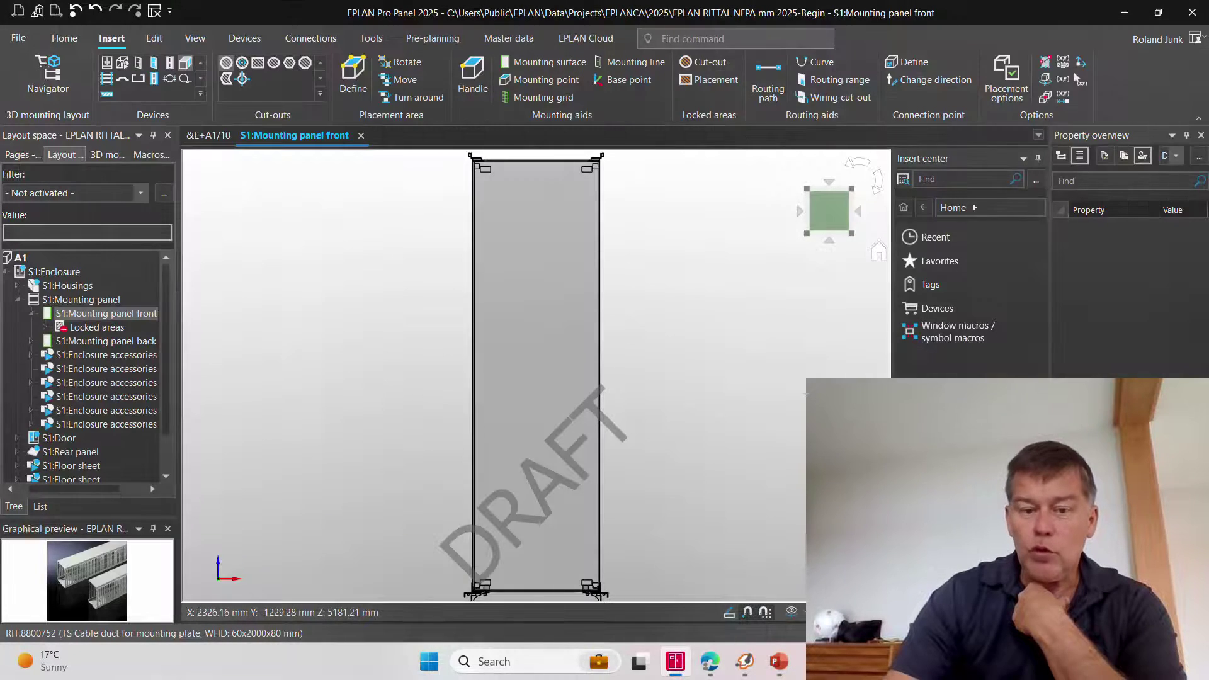
scroll(484, 162, "up", 5)
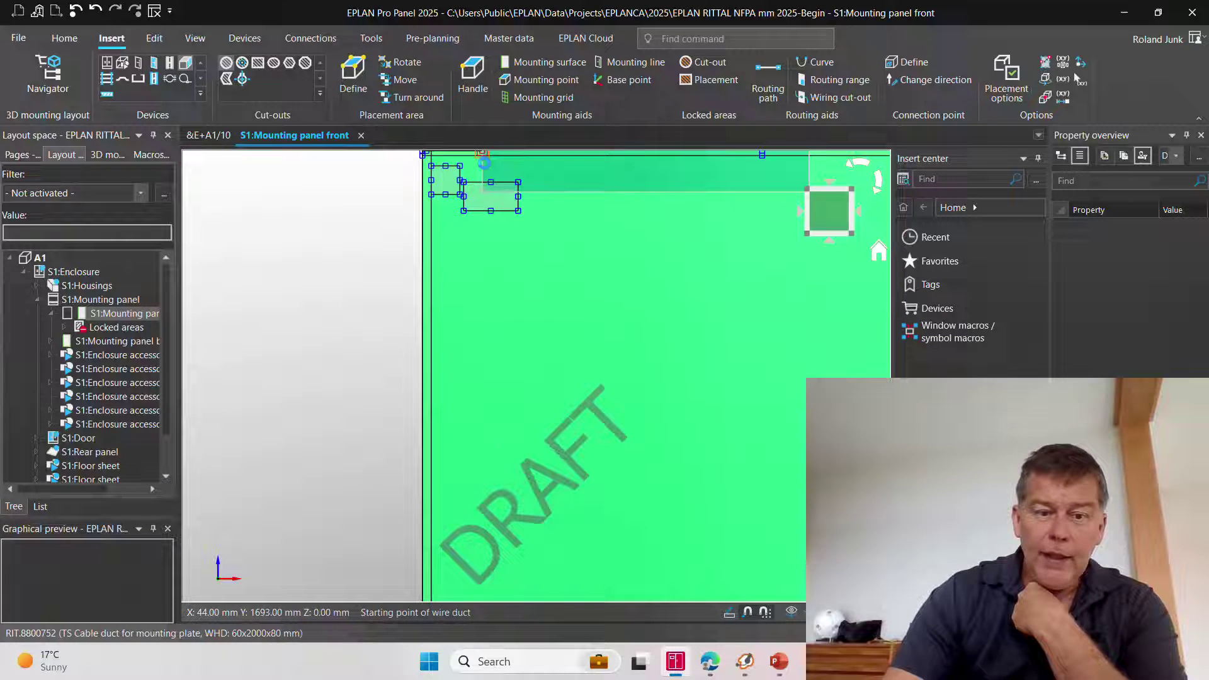
left_click(433, 220)
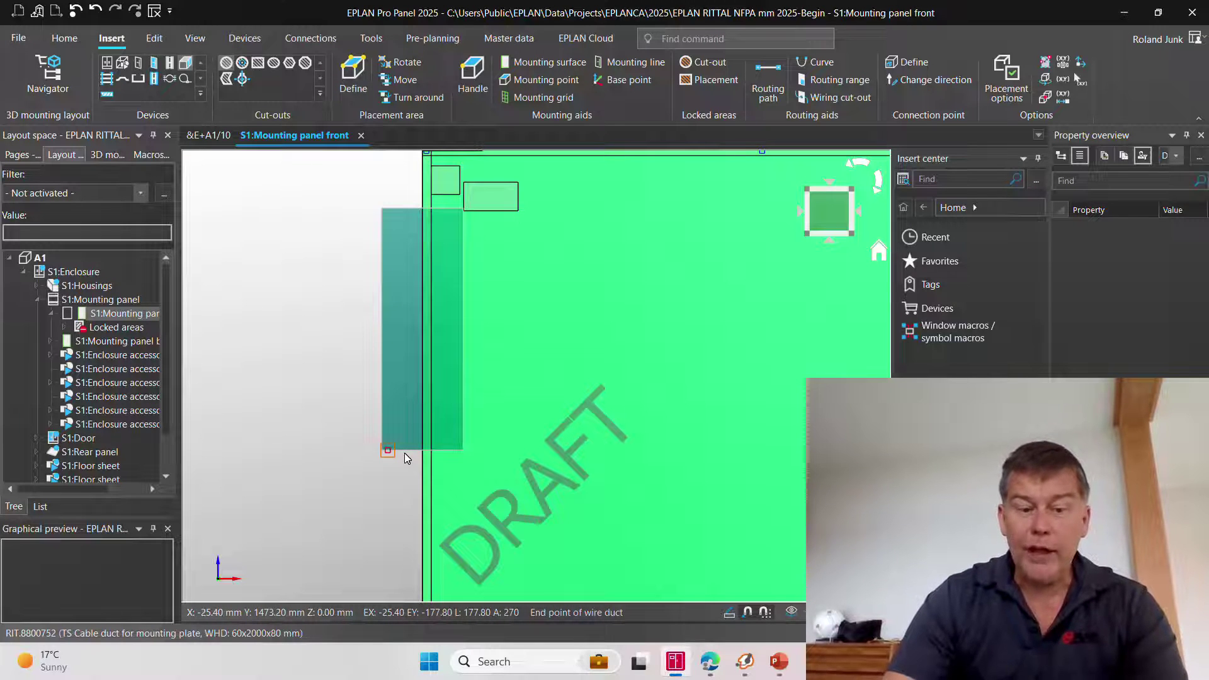
left_click(404, 452)
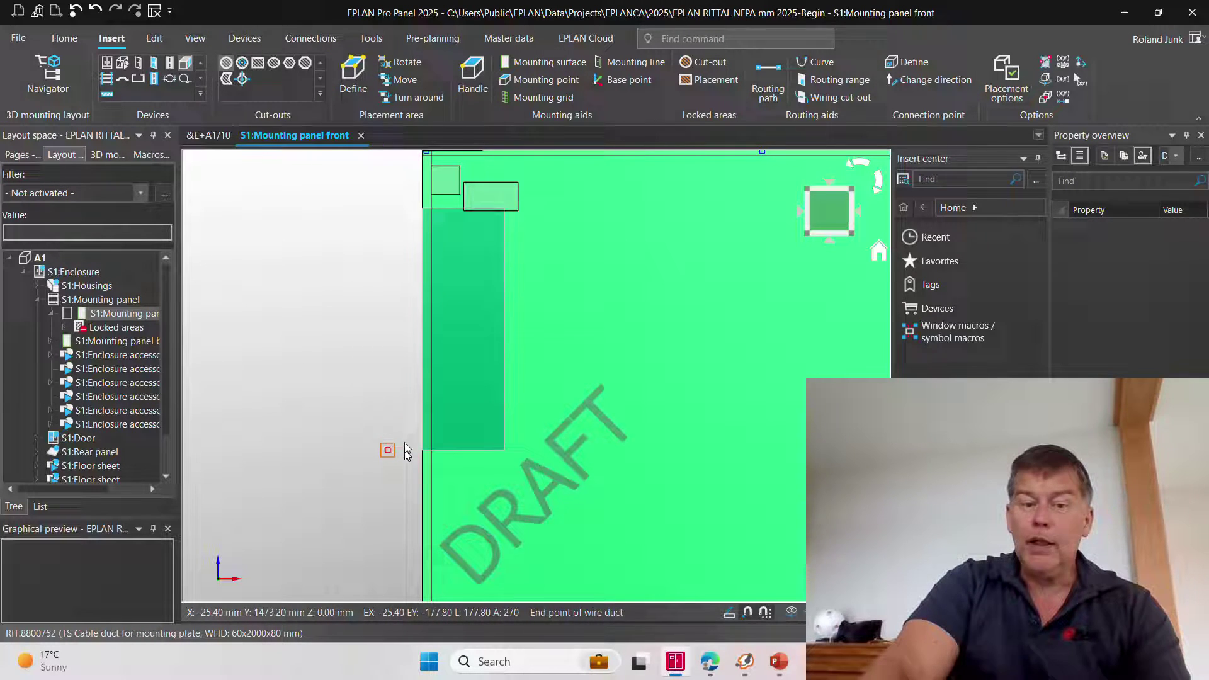
scroll(412, 403, "down", 6)
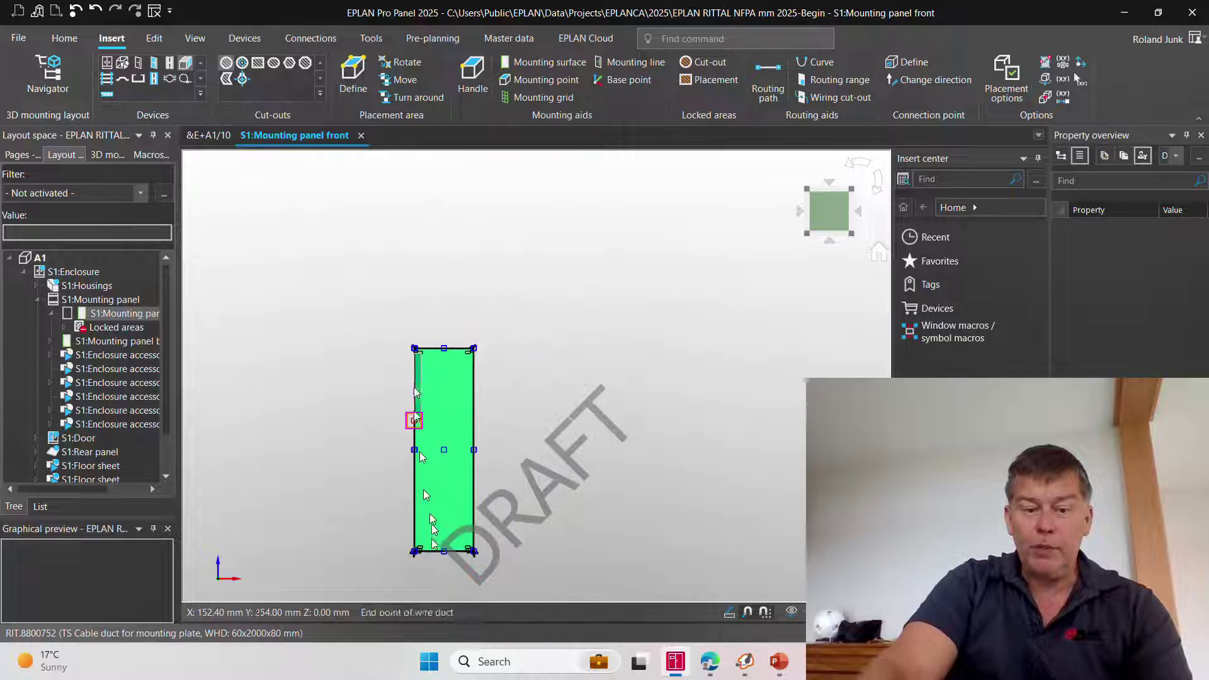
scroll(428, 560, "up", 6)
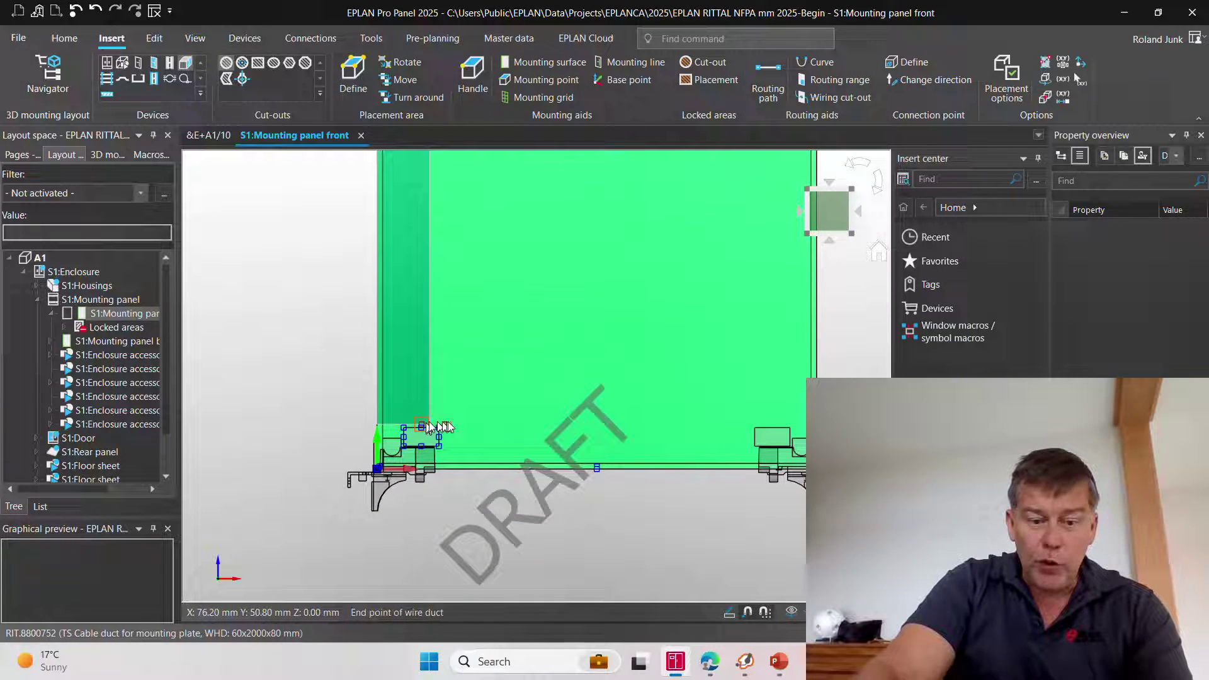
left_click(427, 425)
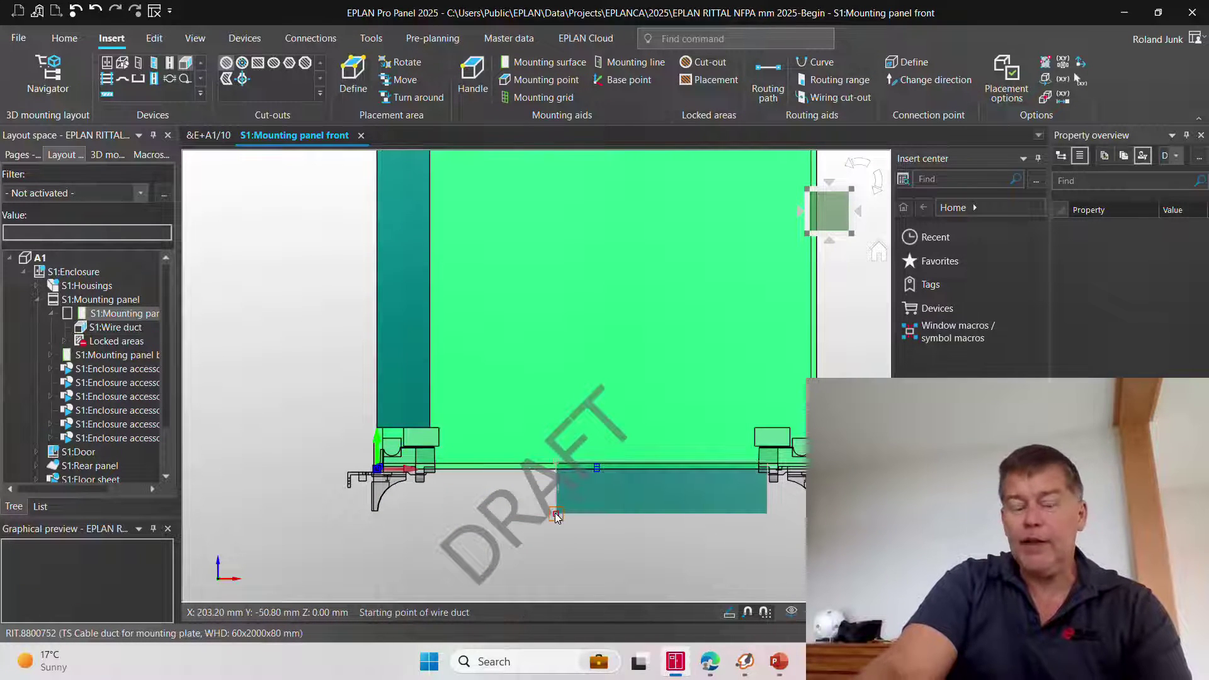
scroll(532, 569, "down", 6)
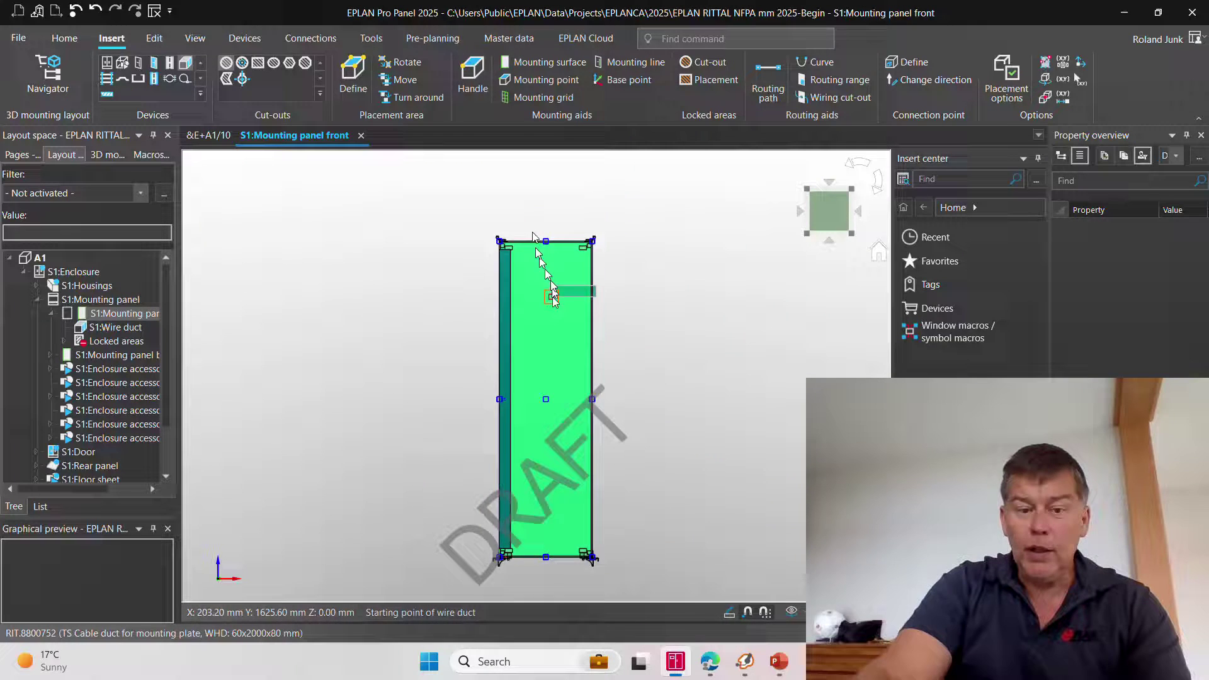
scroll(532, 238, "up", 6)
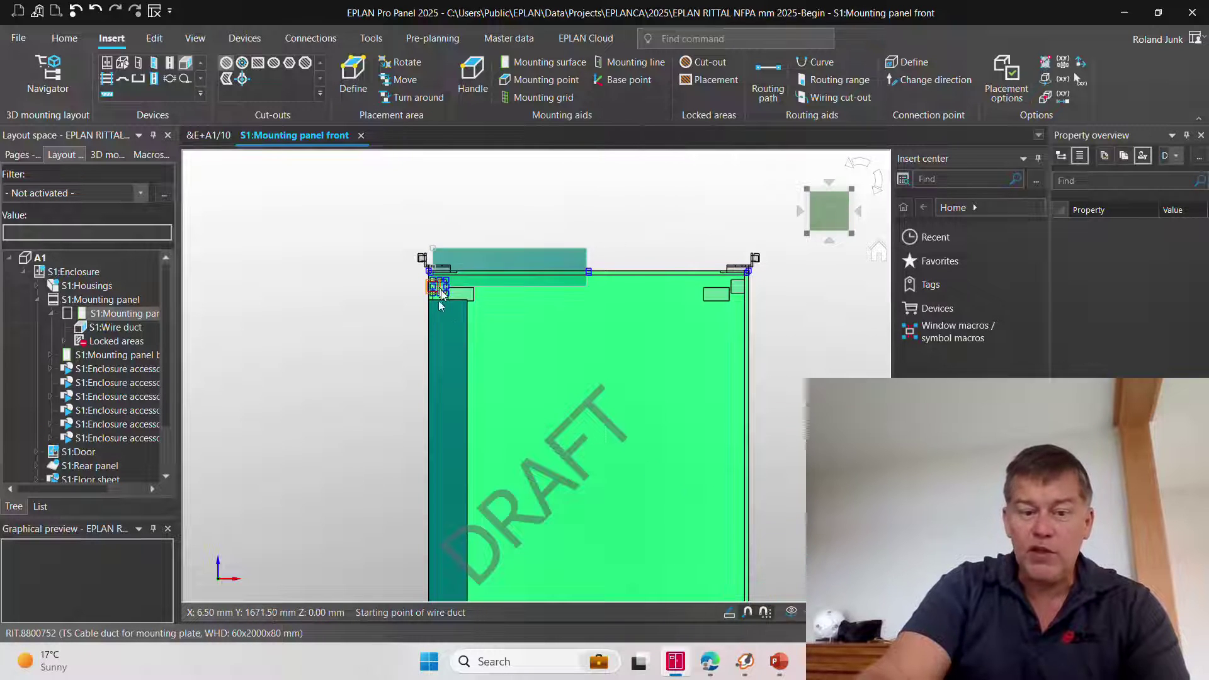
scroll(441, 306, "up", 4)
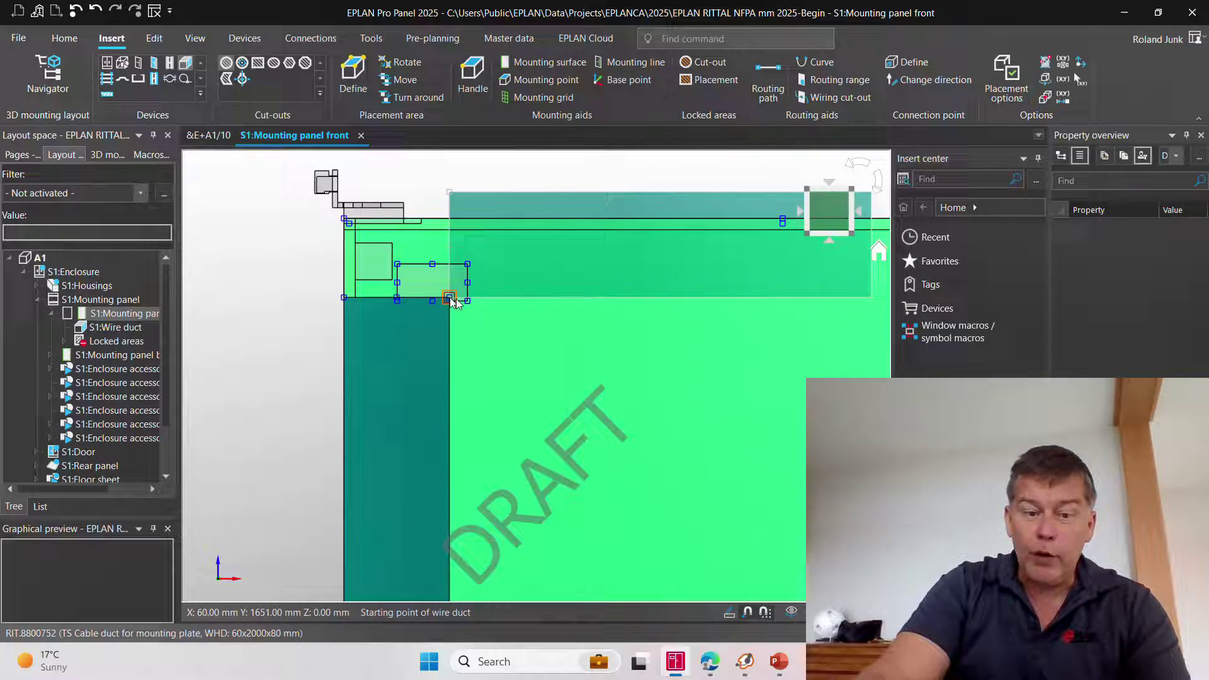
Add wire ducts across the top and bottom of the panel, left corner to right edge
left_click(451, 300)
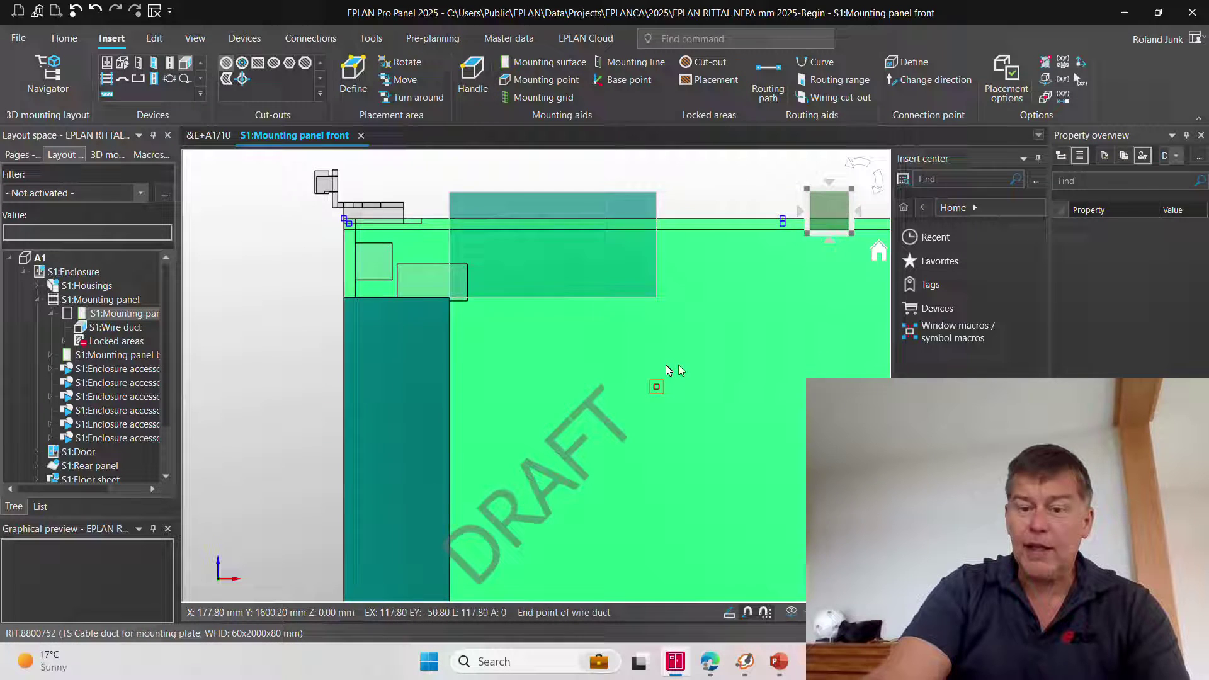
scroll(667, 365, "down", 3)
scroll(832, 360, "up", 3)
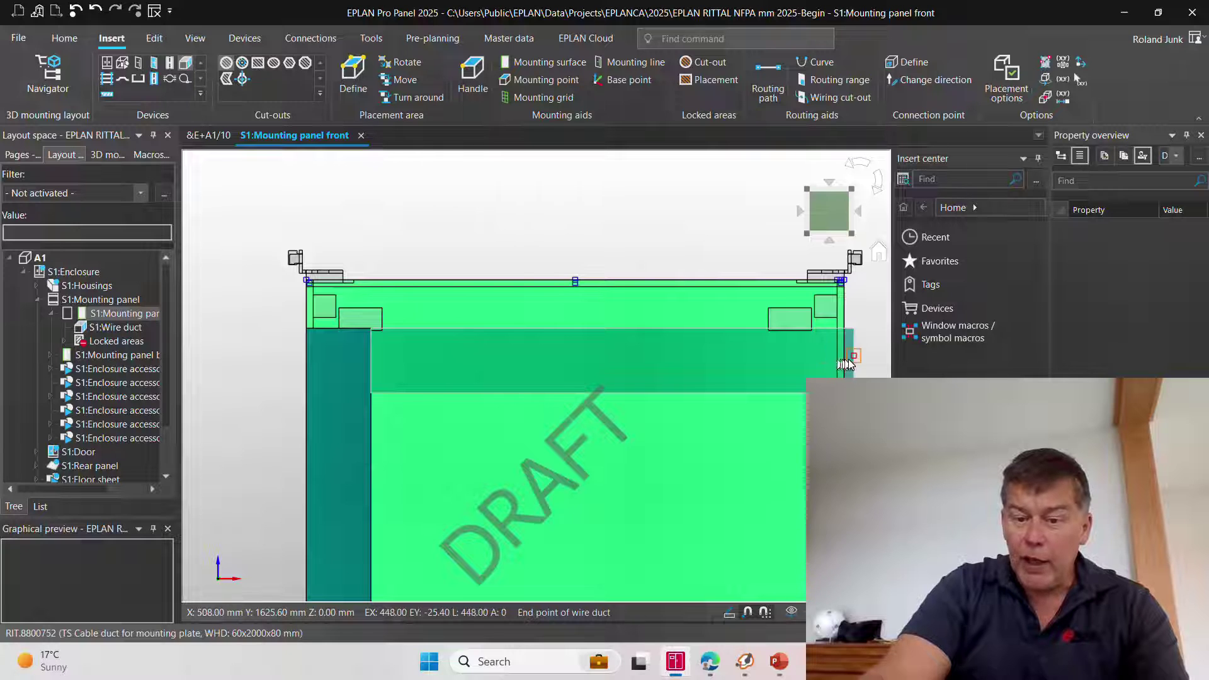
left_click(844, 358)
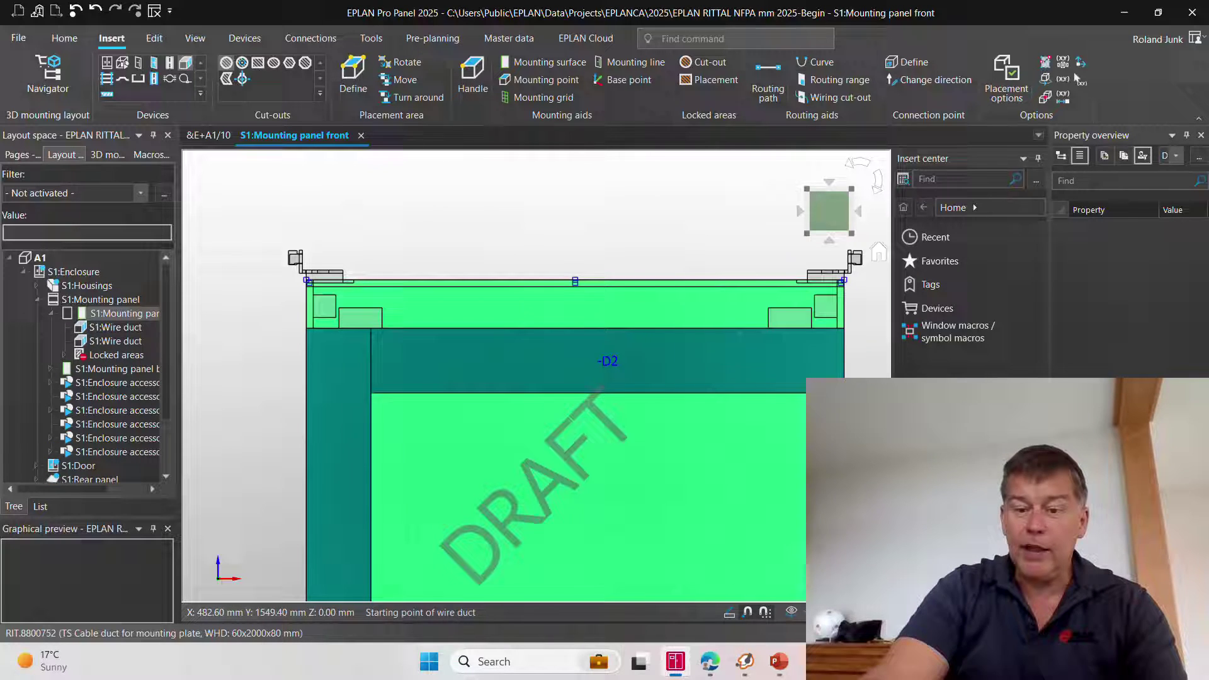
scroll(554, 271, "down", 5)
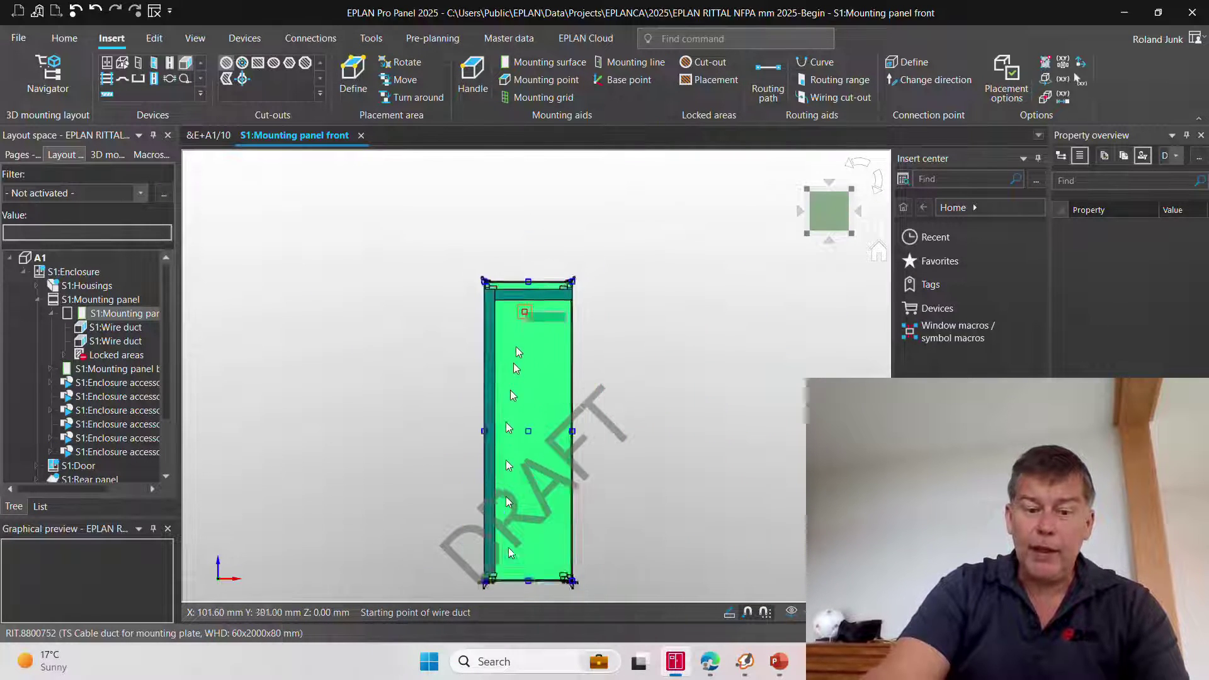
scroll(507, 561, "up", 5)
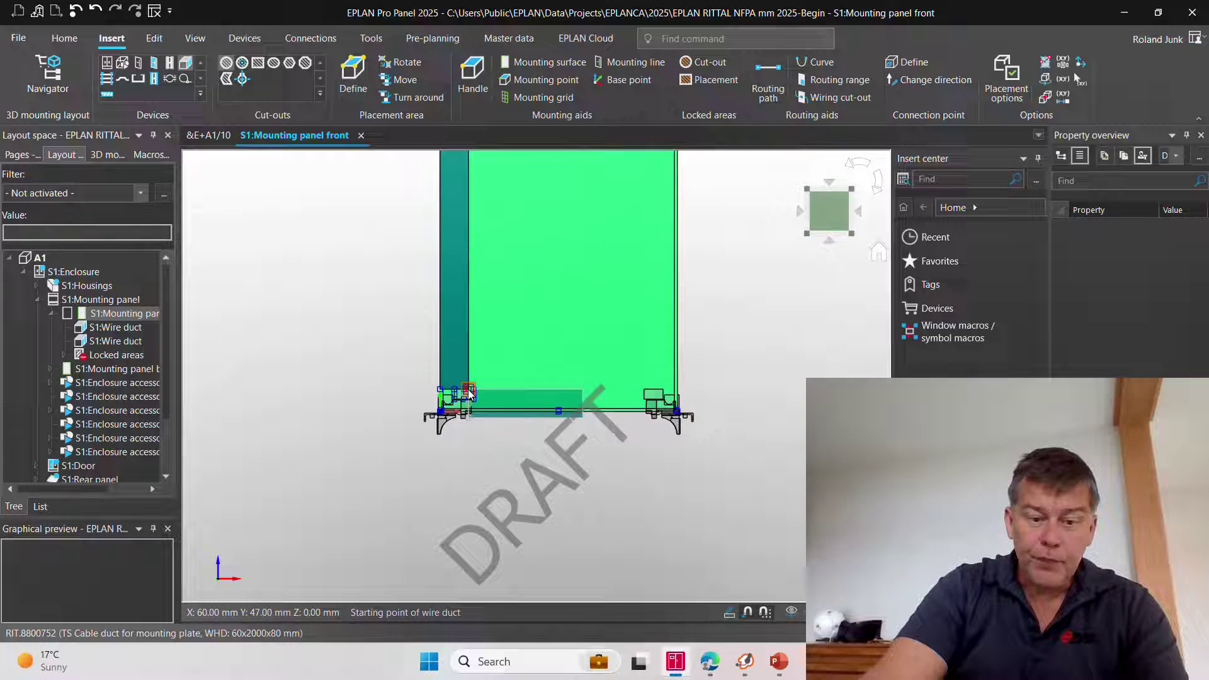
scroll(470, 387, "up", 3)
left_click(469, 390)
scroll(470, 390, "down", 5)
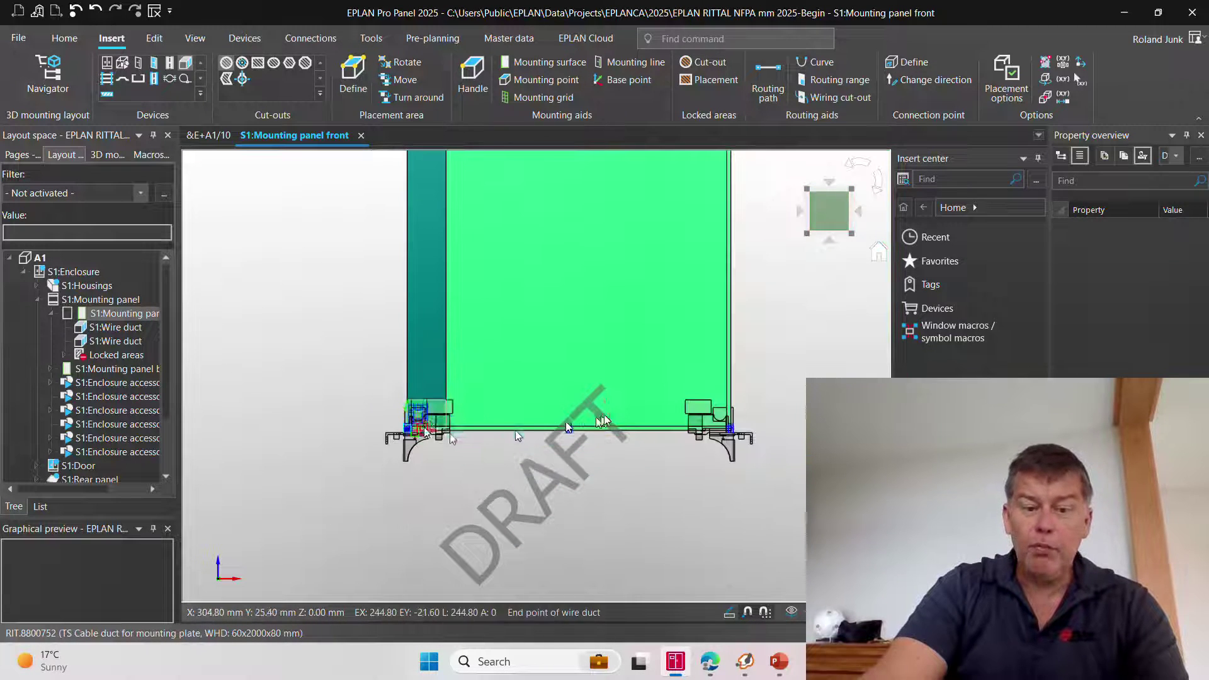
left_click(730, 398)
scroll(629, 510, "down", 5)
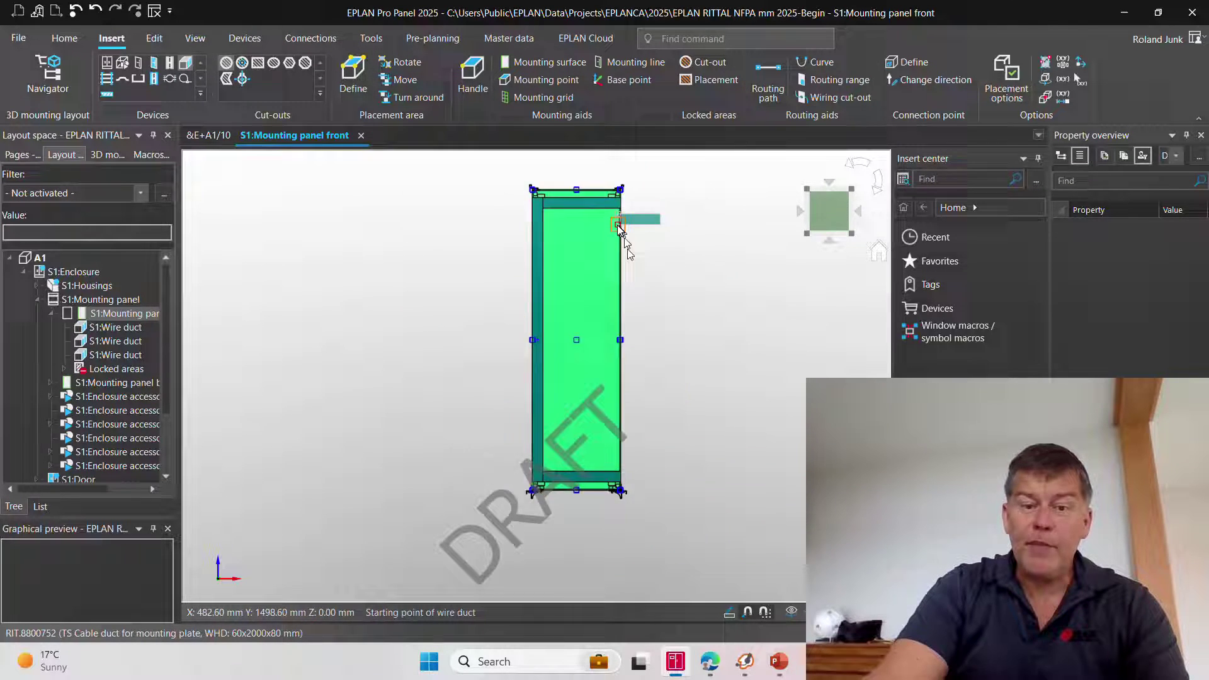
scroll(620, 233, "up", 5)
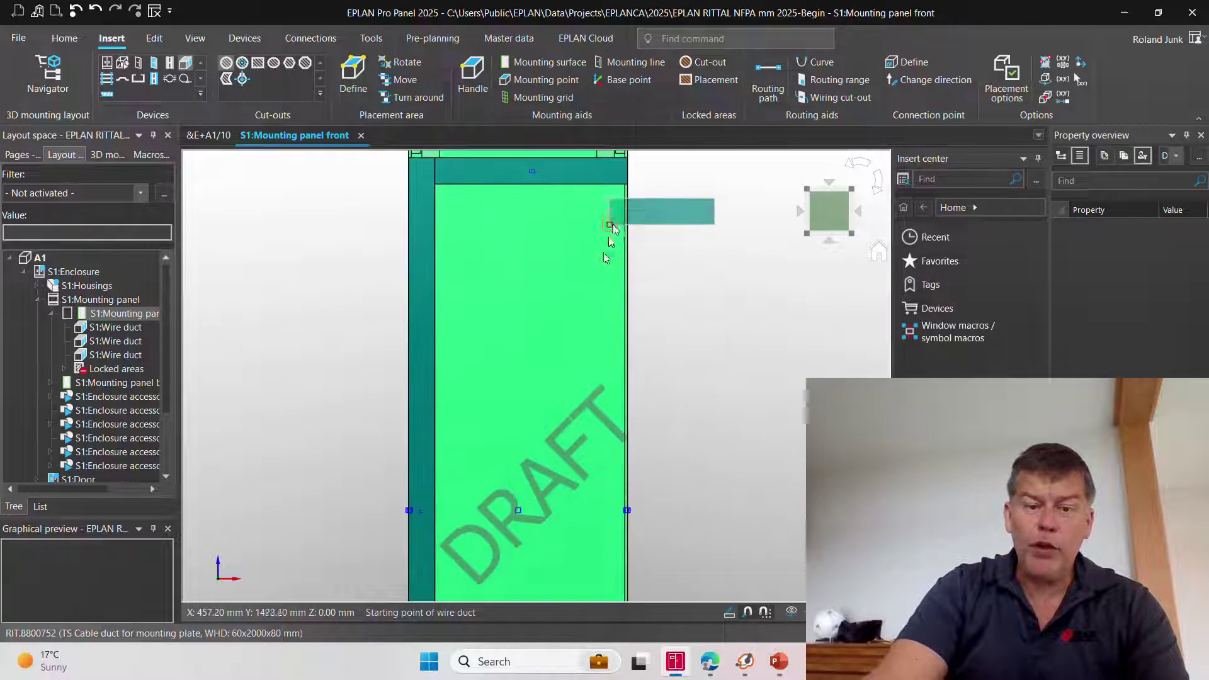
Place perforated DIN rail PXC.0801733 (TS35 drilling pattern) across the panel below the top duct
left_click(171, 65)
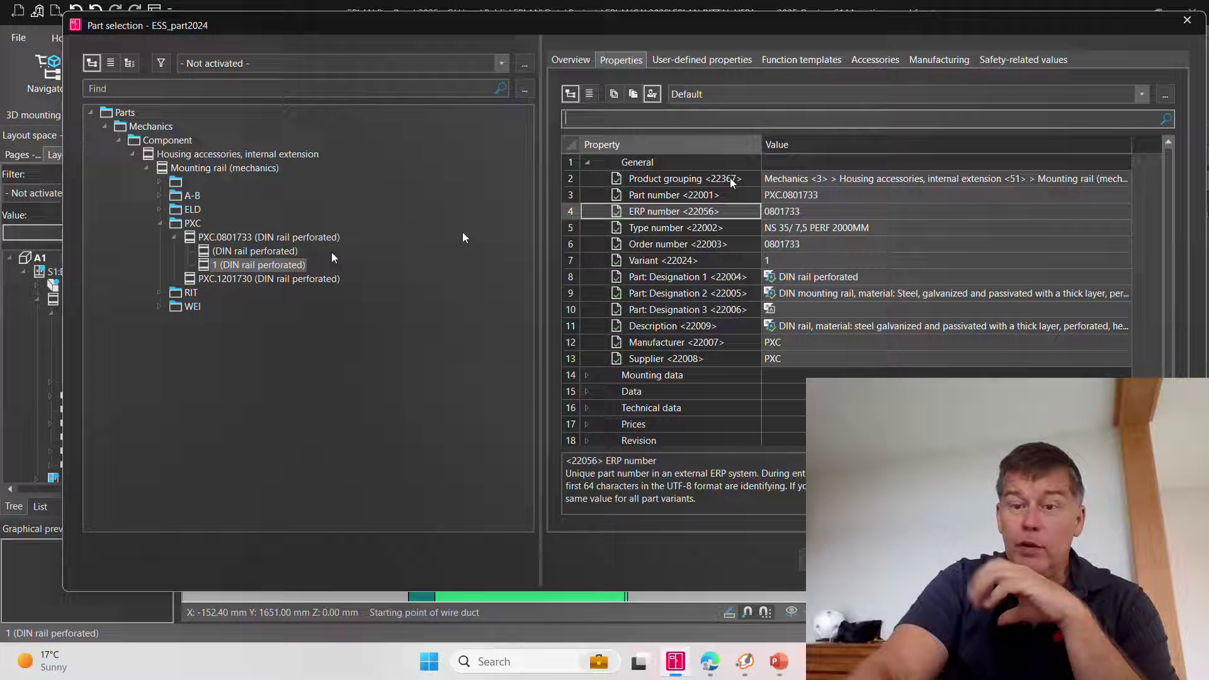
left_click(957, 61)
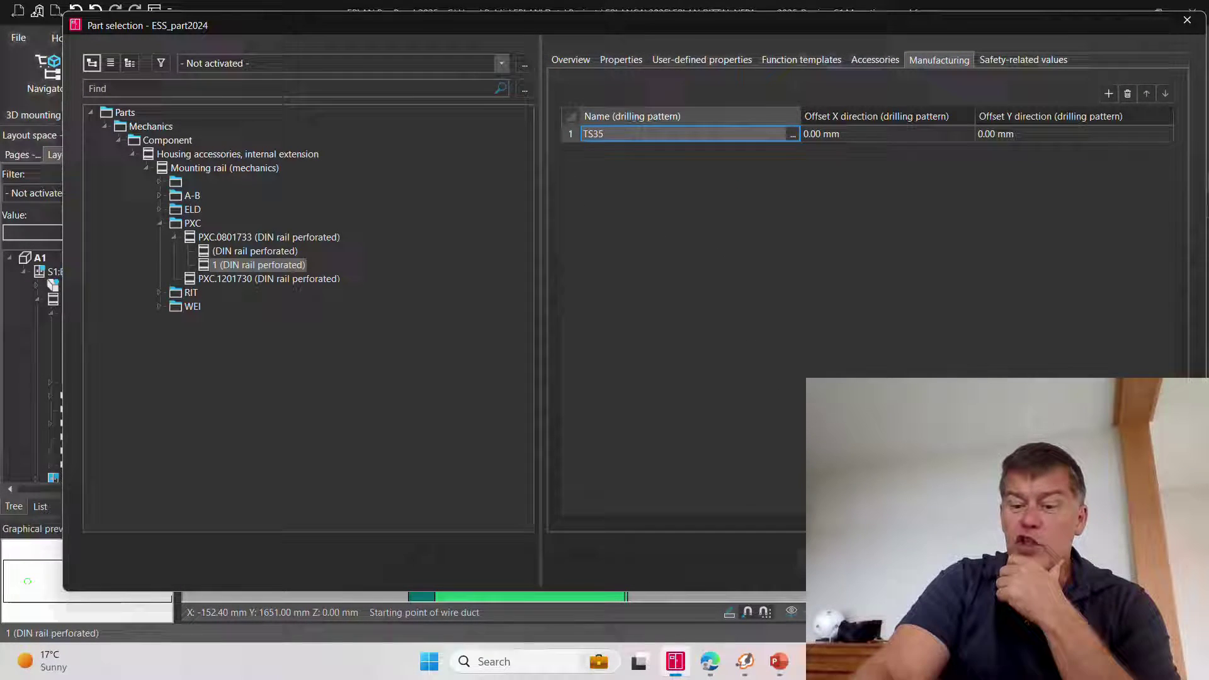
left_click(1099, 569)
scroll(448, 229, "up", 2)
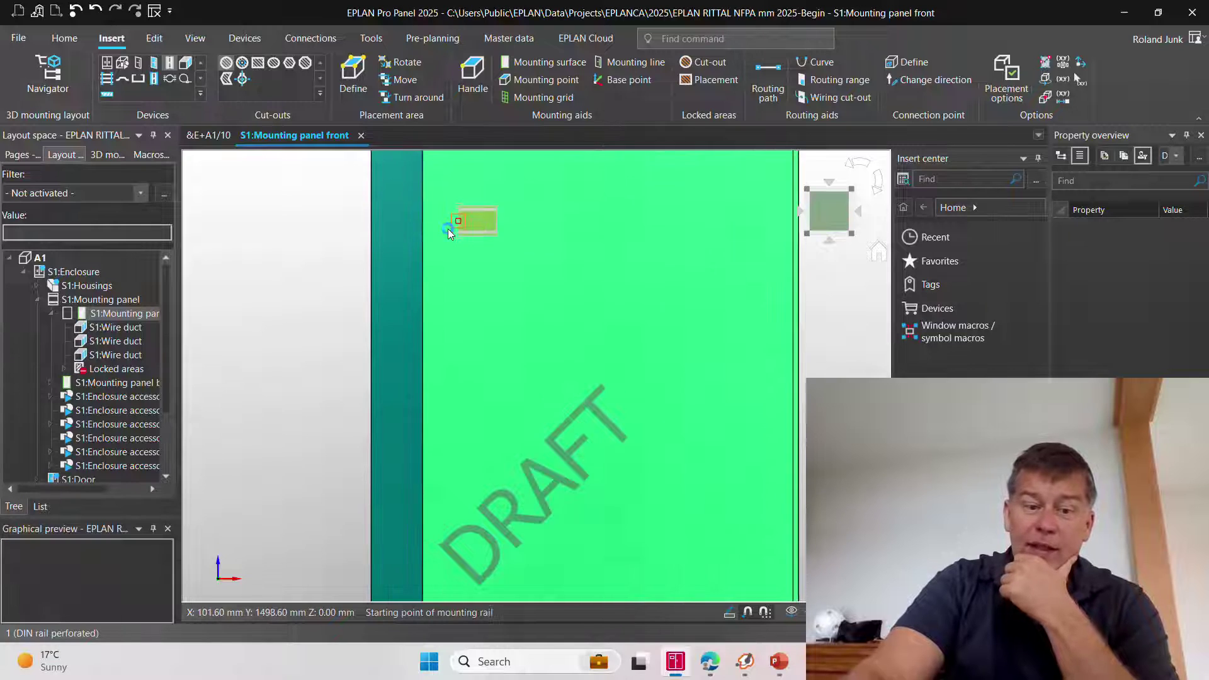
left_click(422, 233)
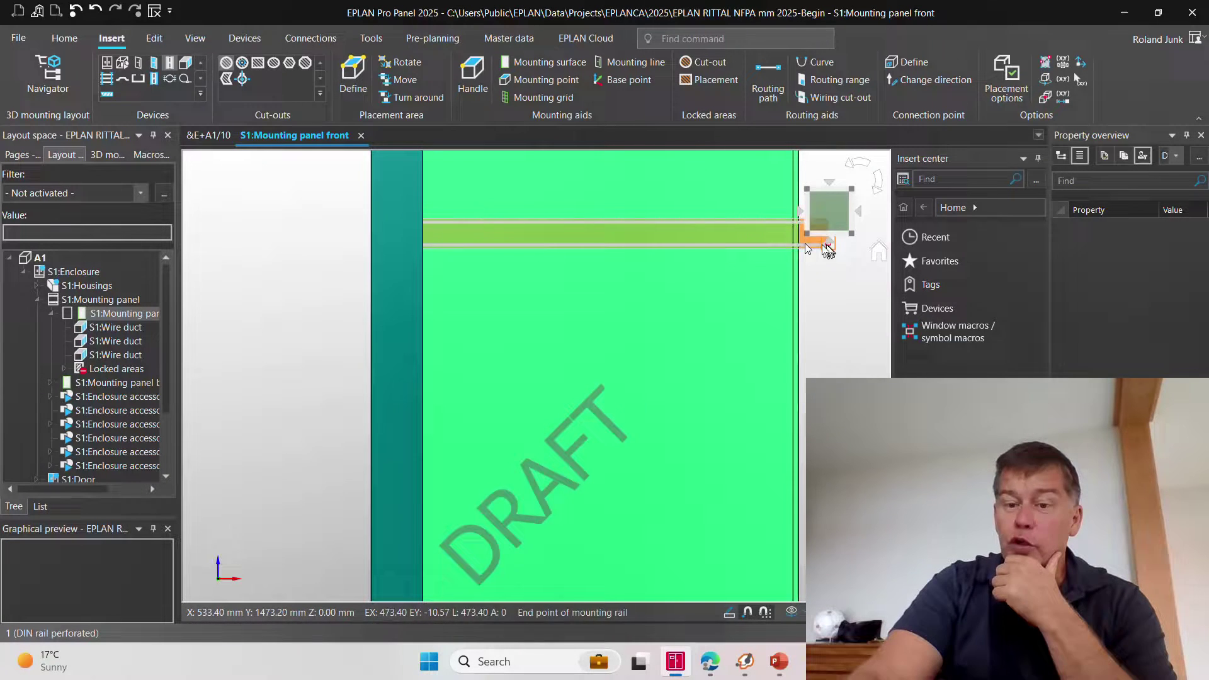
left_click(798, 243)
scroll(505, 462, "down", 2)
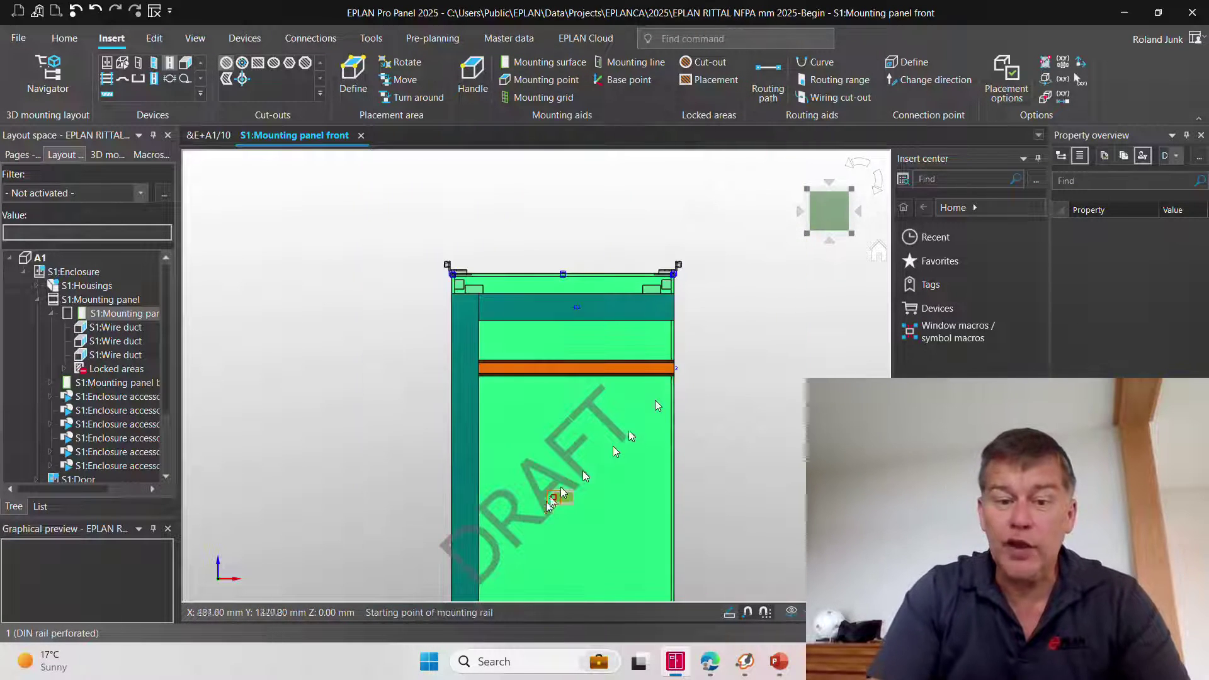
Turn off the drilling view so the mounting panel shows without red drill points
left_click(202, 40)
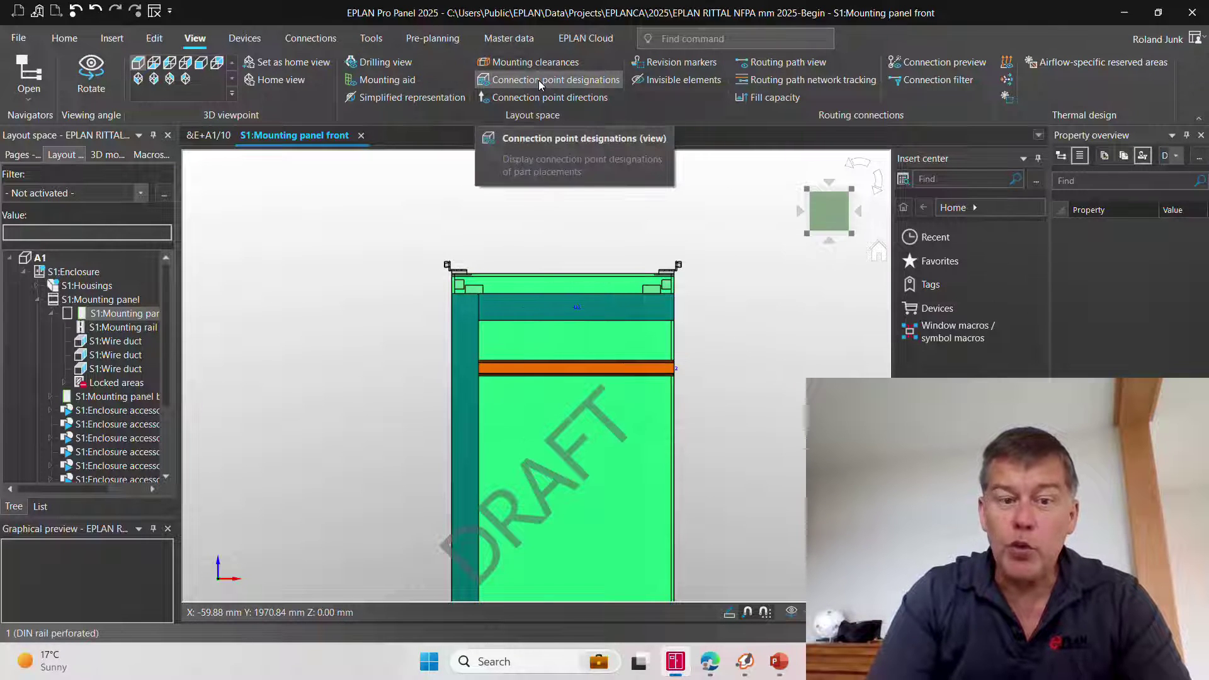
left_click(395, 63)
scroll(563, 412, "up", 2)
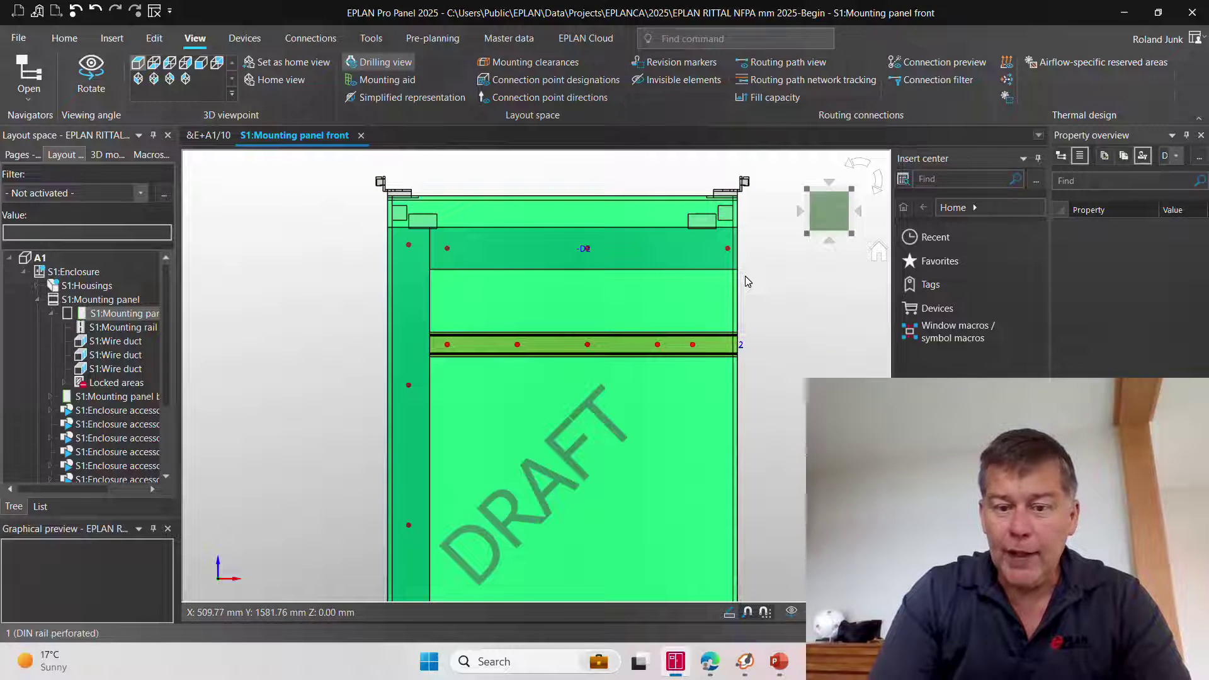
left_click(382, 62)
scroll(522, 315, "down", 2)
scroll(600, 387, "up", 2)
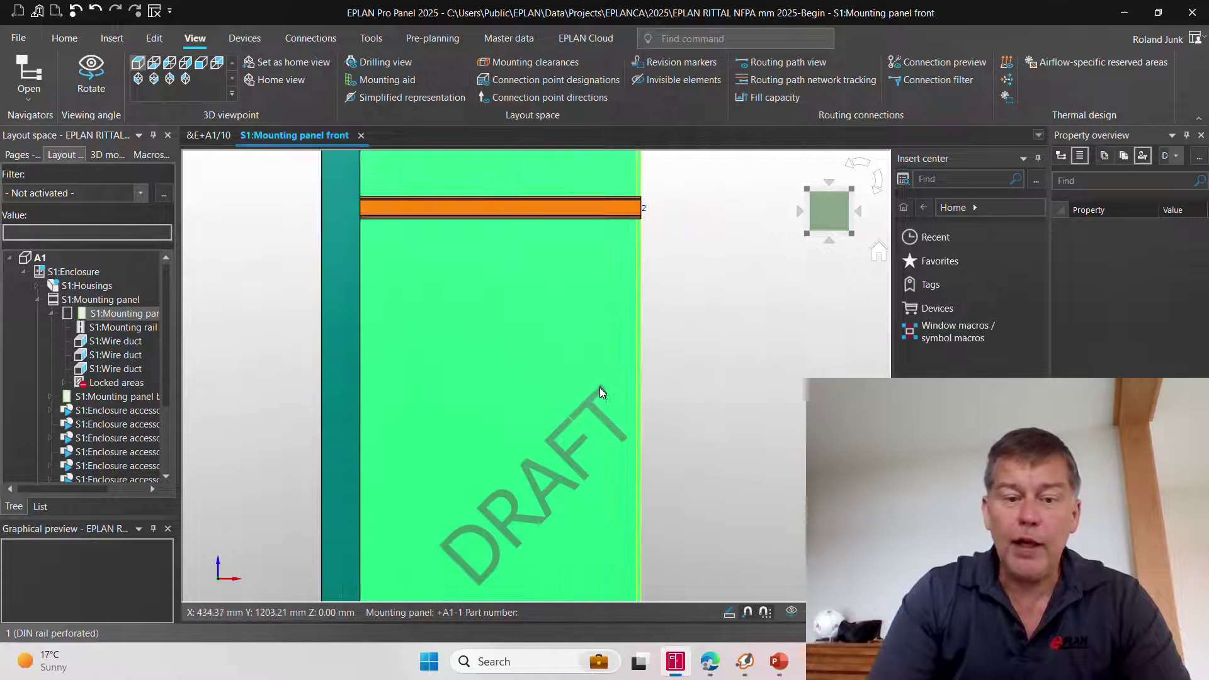
left_click(116, 39)
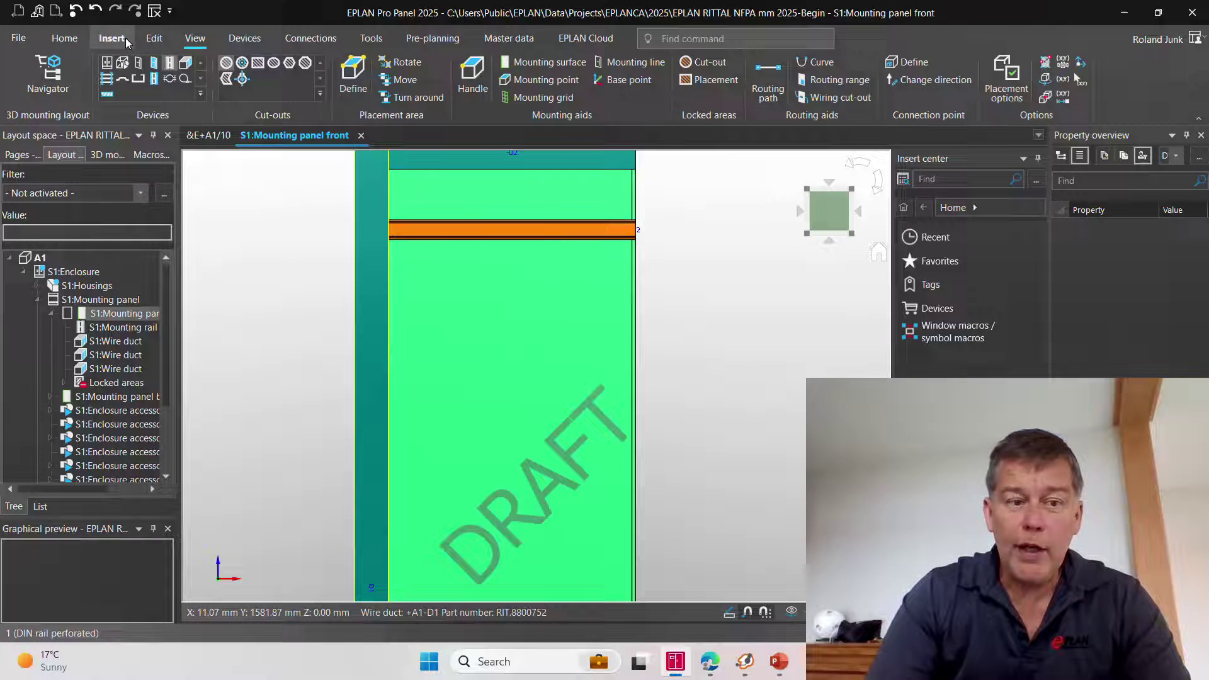
Place 30 mm wire duct RIT.8800750 (-D4) across the panel from left to right edge
left_click(187, 68)
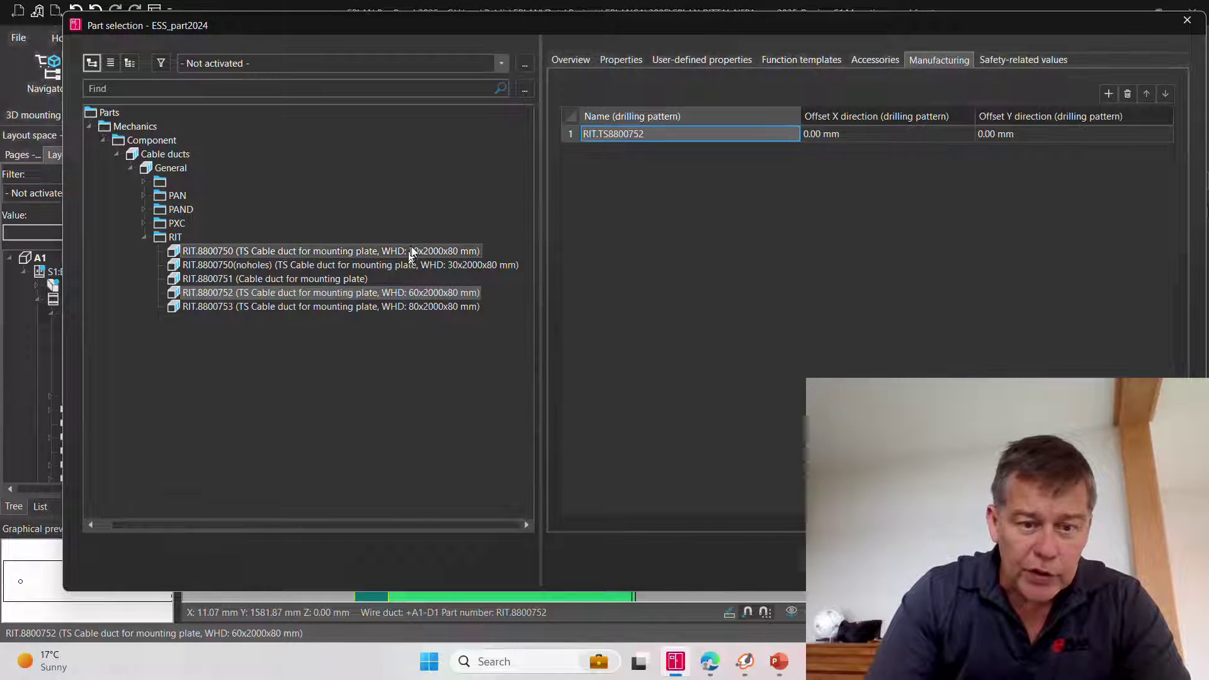
left_click(415, 250)
key("Return")
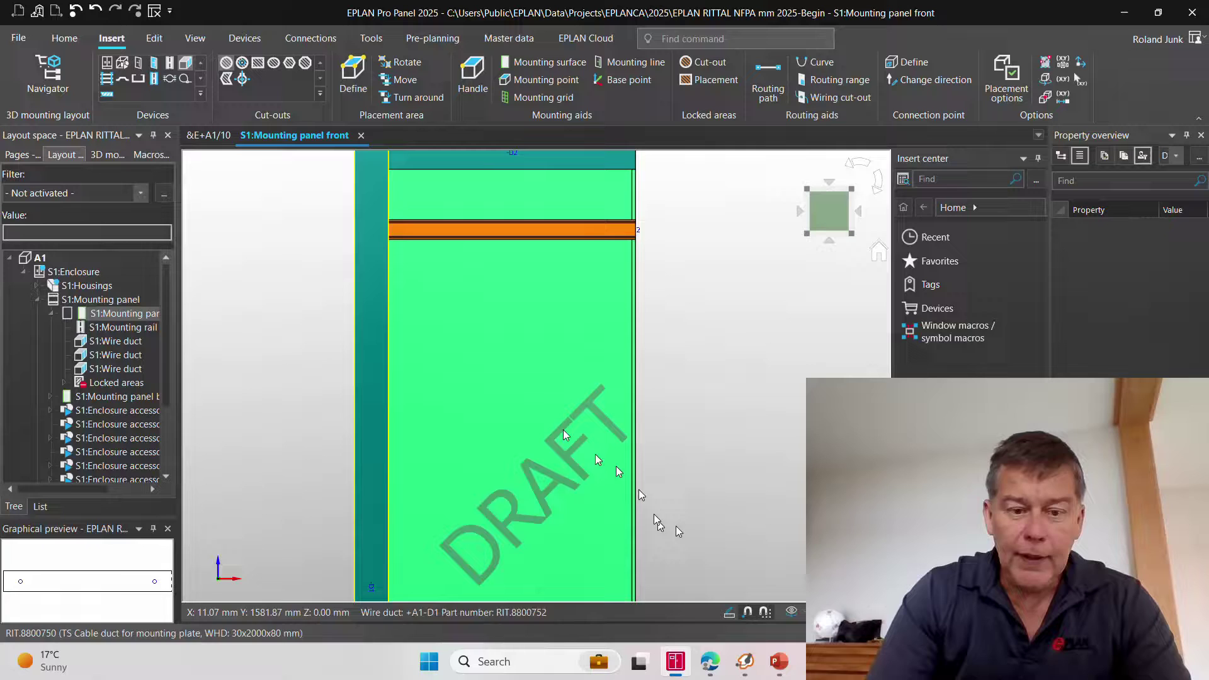
scroll(413, 293, "up", 1)
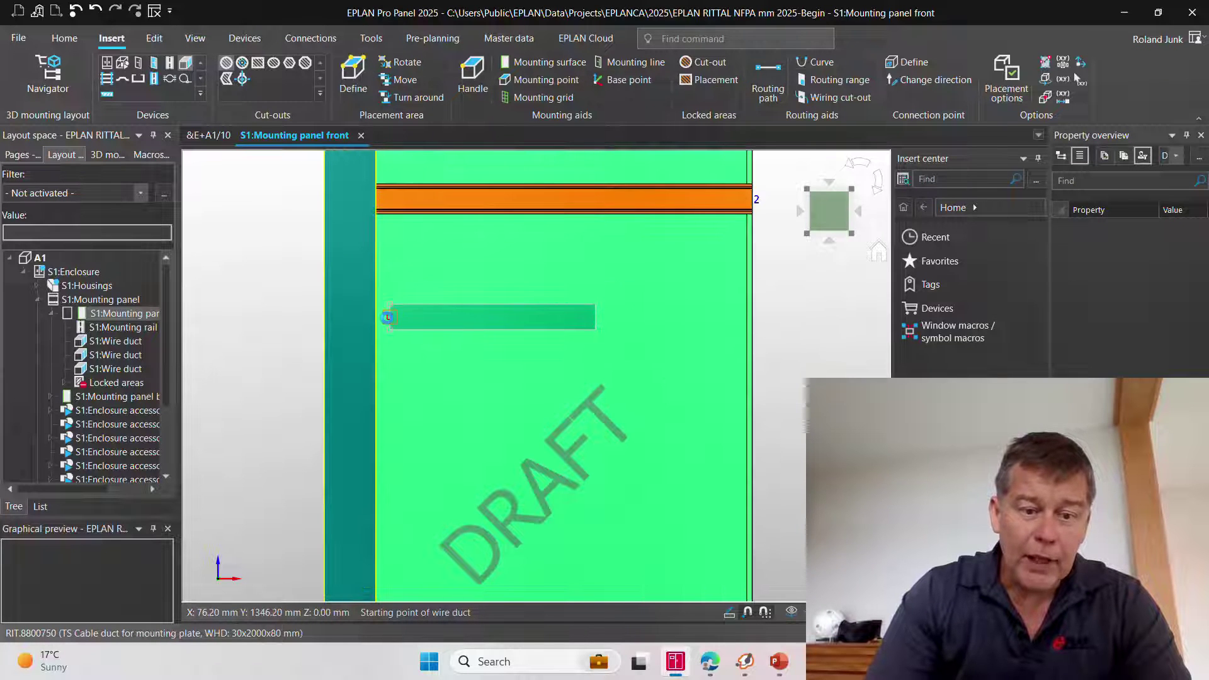
left_click(376, 316)
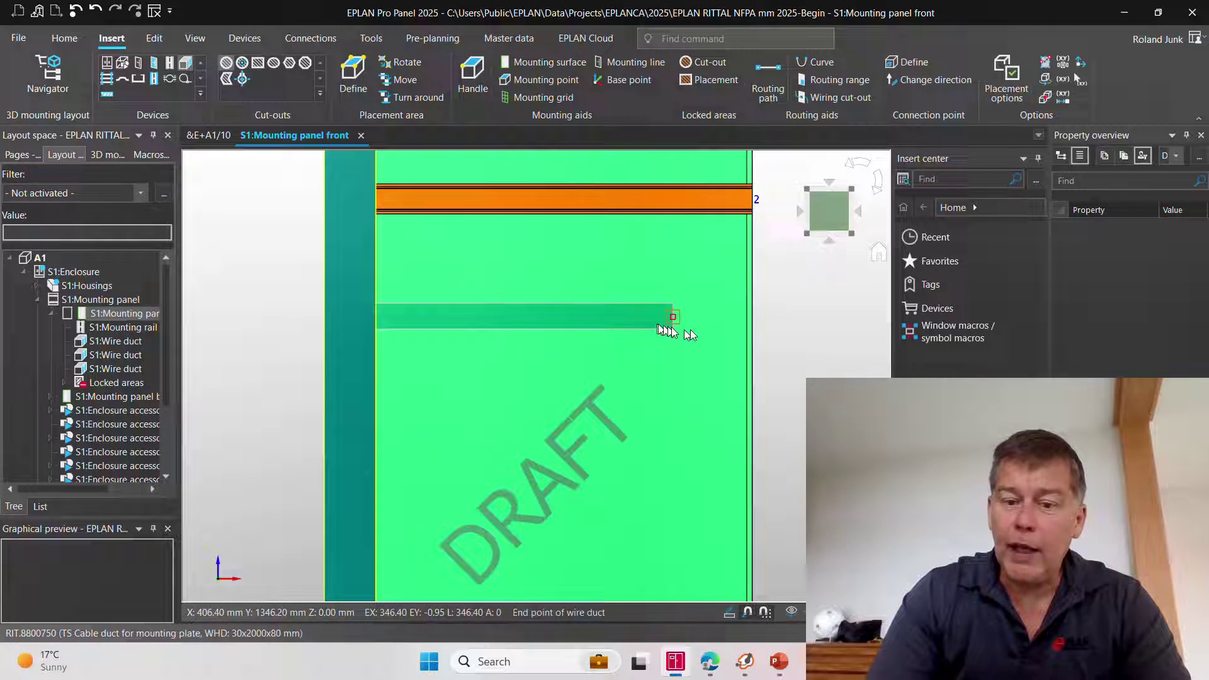
left_click(753, 328)
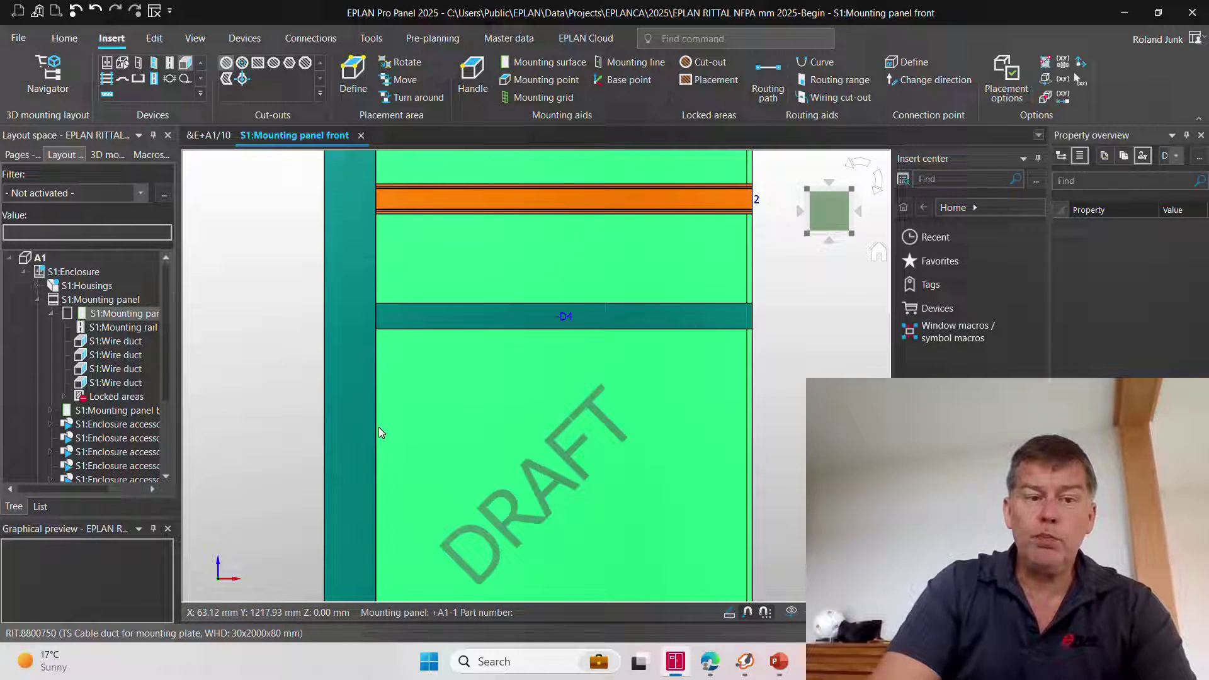
left_click(185, 75)
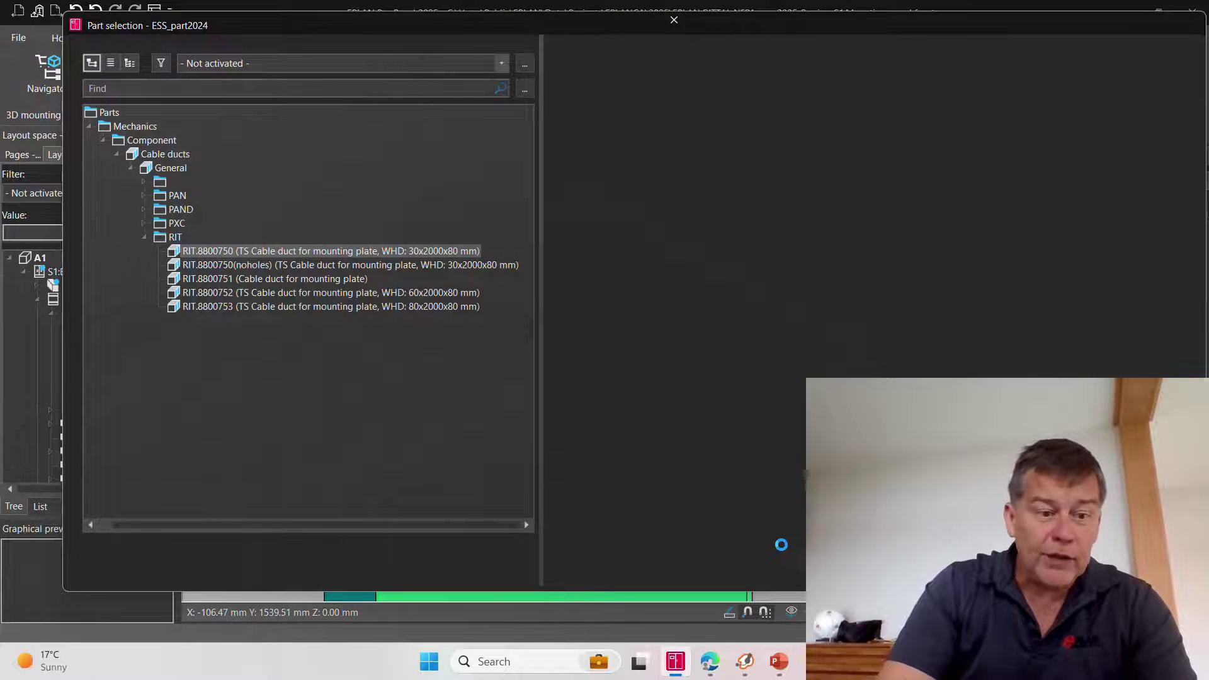
Start another RIT.8800750 duct at the panel's left edge with a -12in Y placement offset
key("Return")
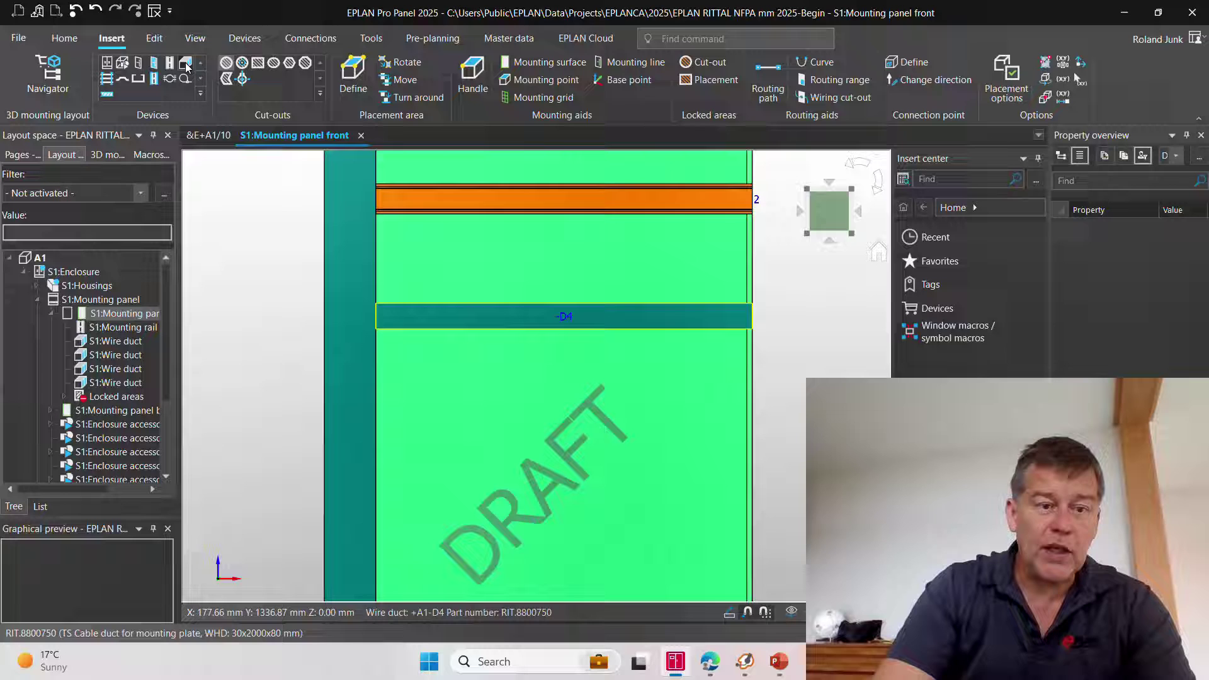
left_click(549, 306)
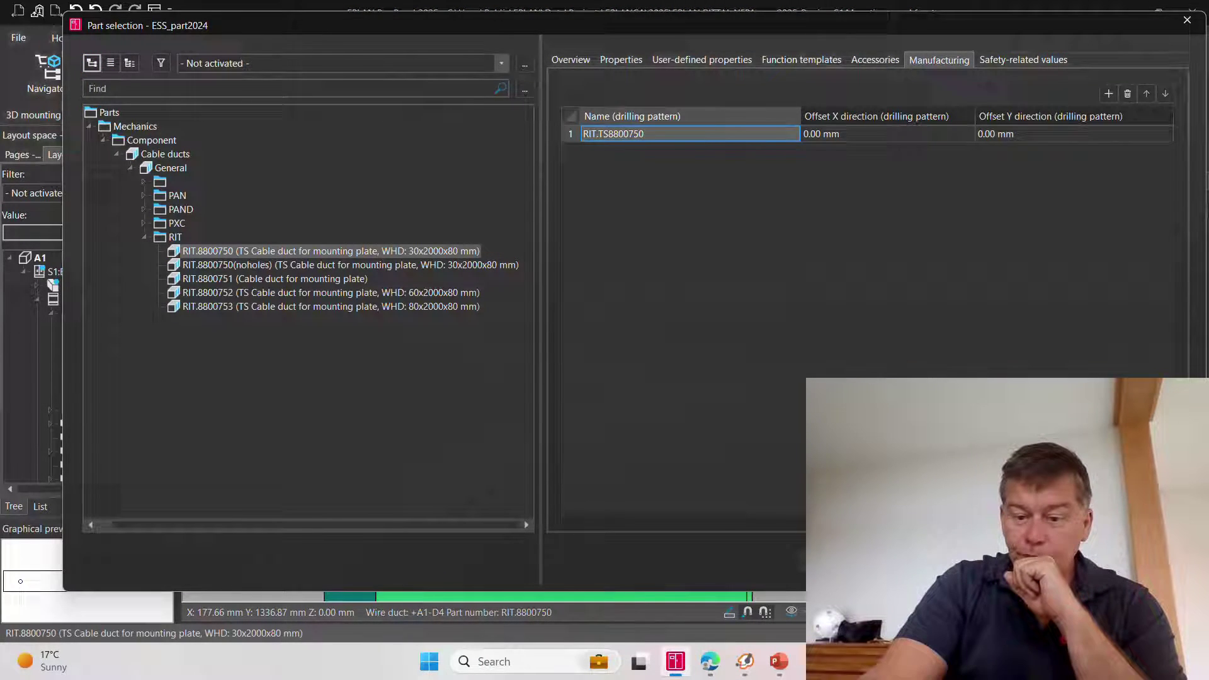
key("Return")
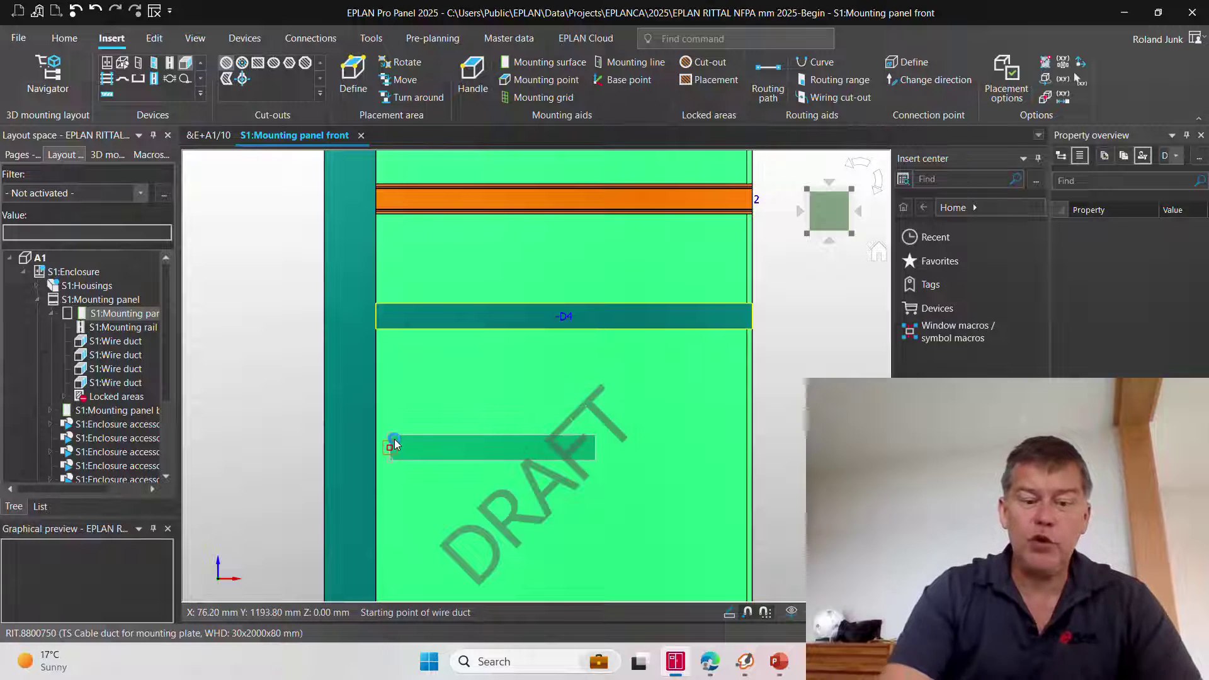
key("o")
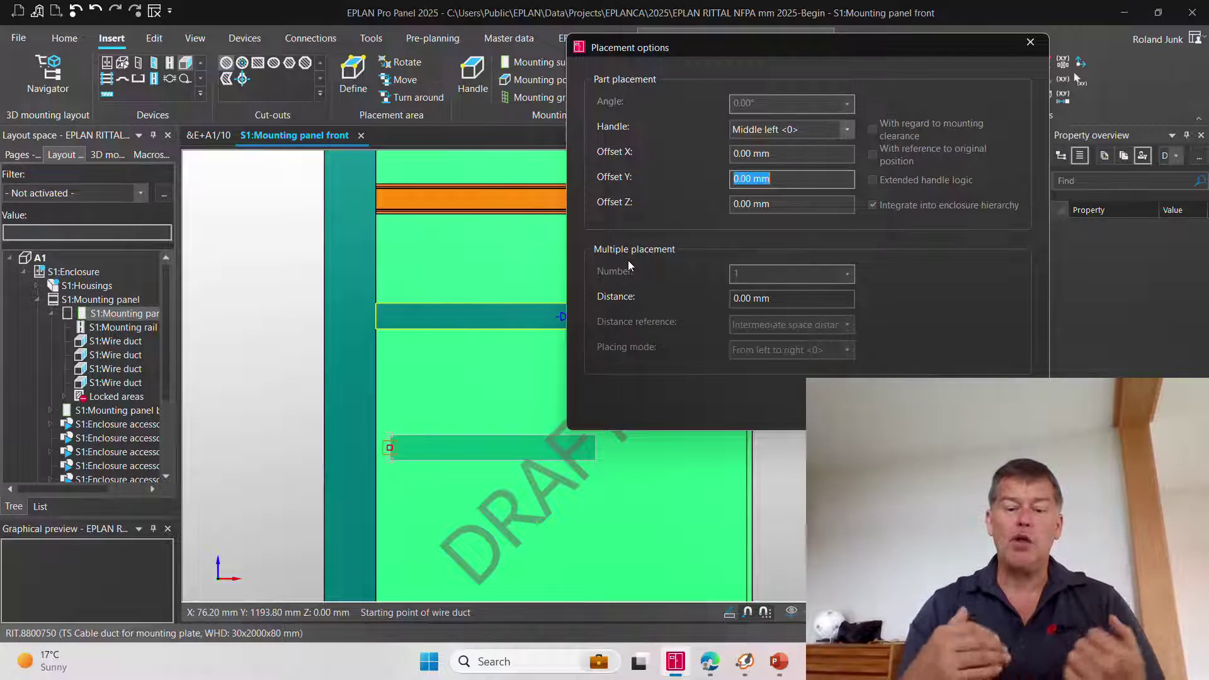
type("-12in")
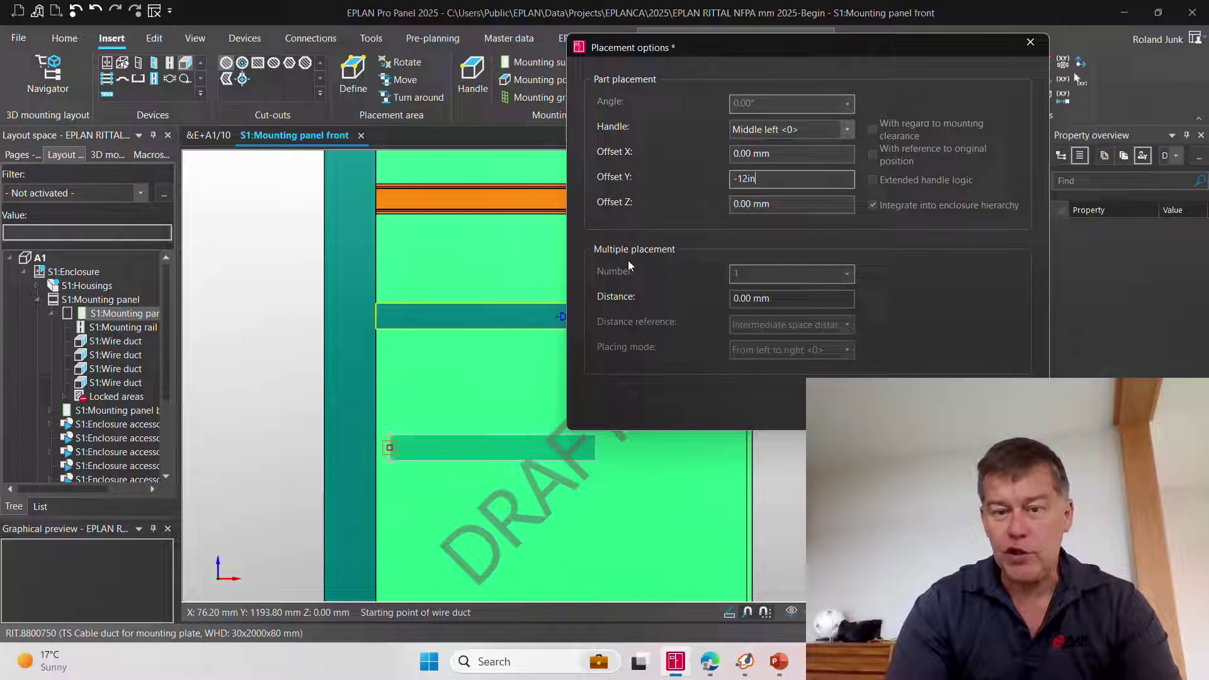
key("Return")
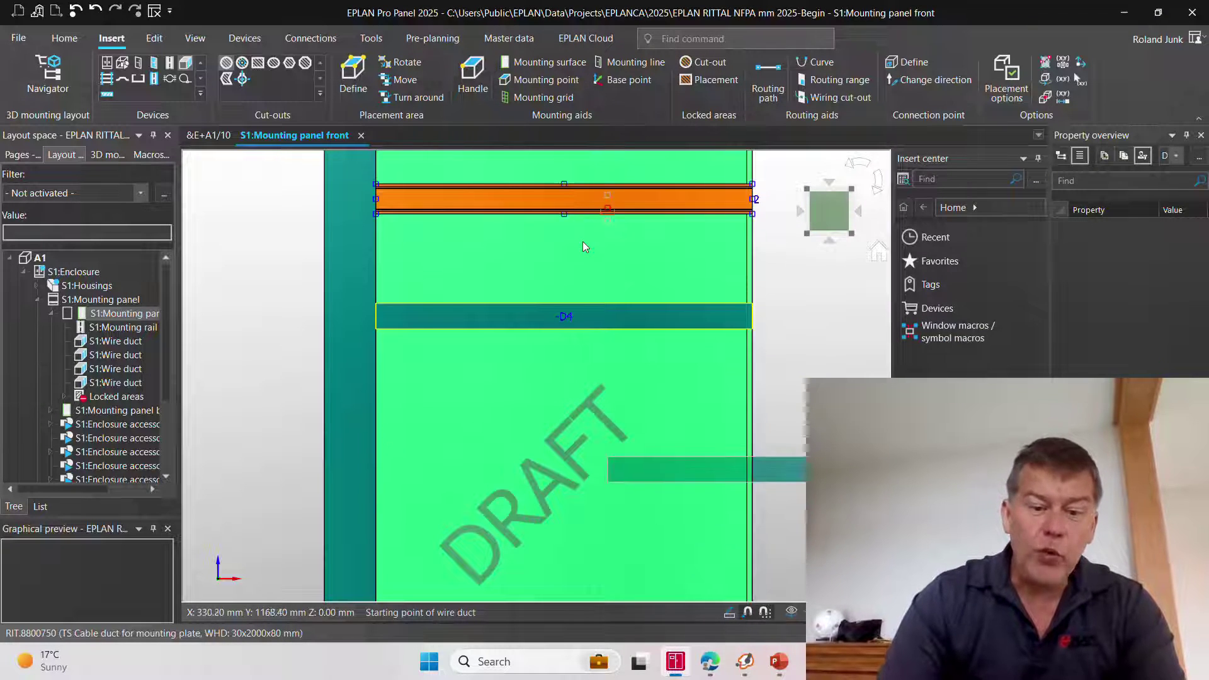
scroll(422, 271, "down", 2)
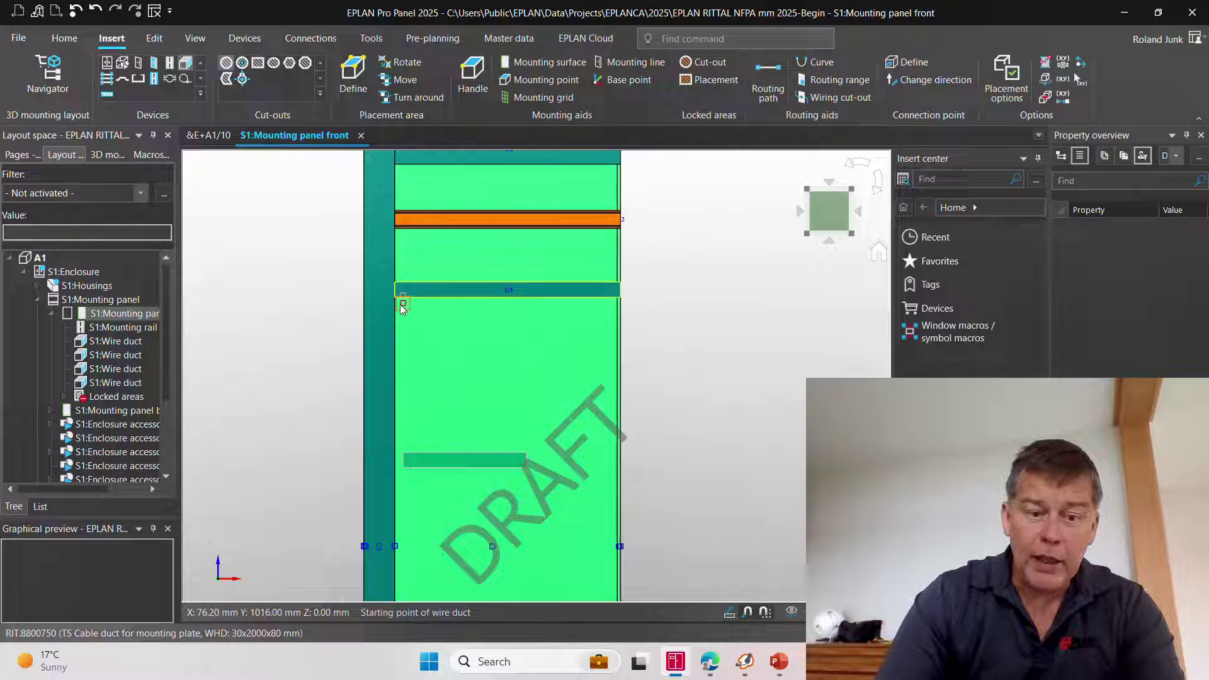
scroll(399, 304, "up", 2)
scroll(399, 304, "up", 1)
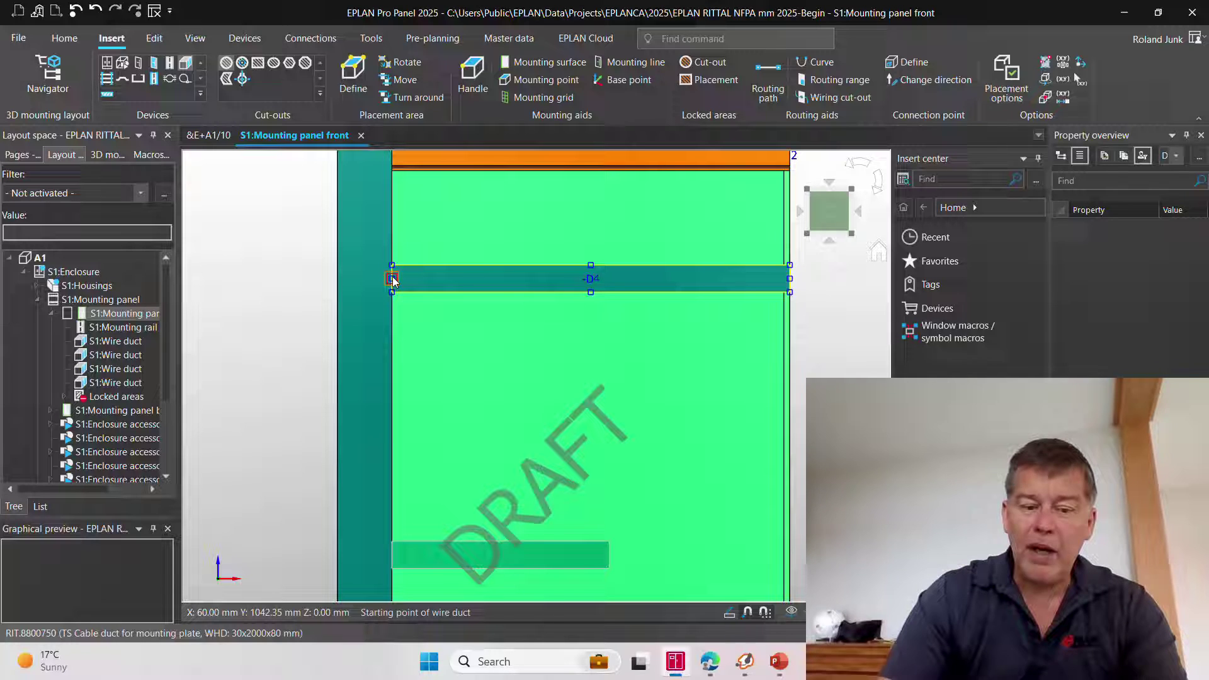
left_click(392, 554)
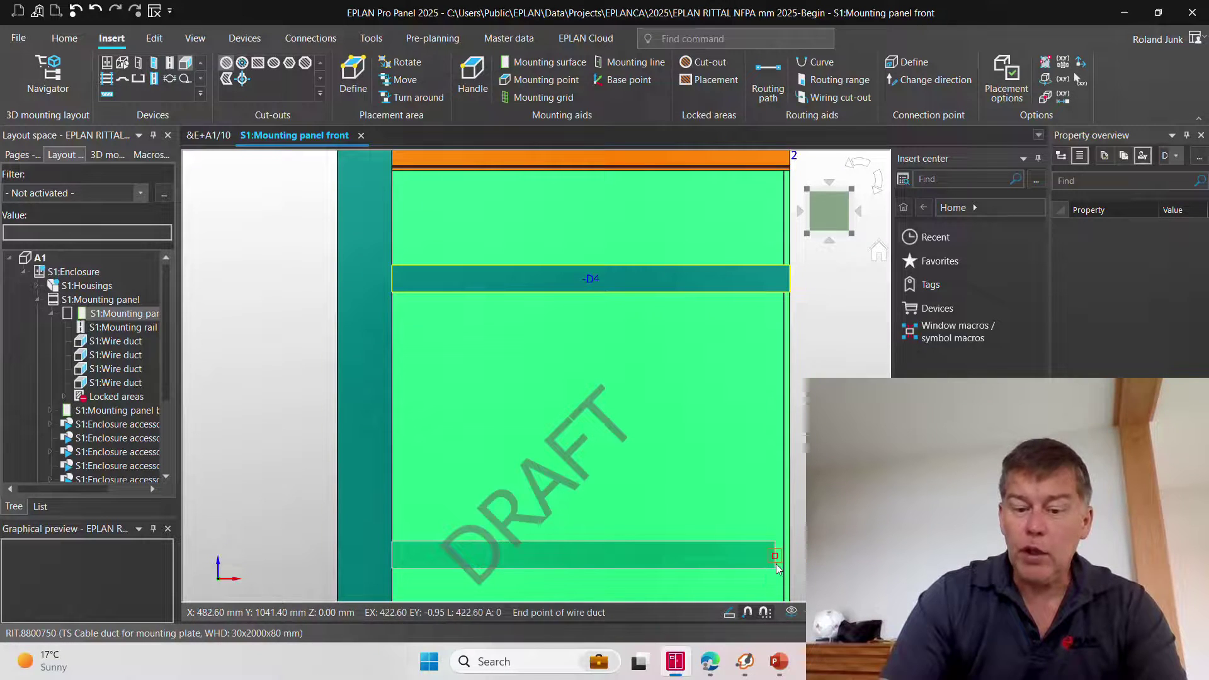
End duct -D5 at the panel's right edge, then duplicate the mounting rail twice down to D5 with NFPA numbering
left_click(789, 563)
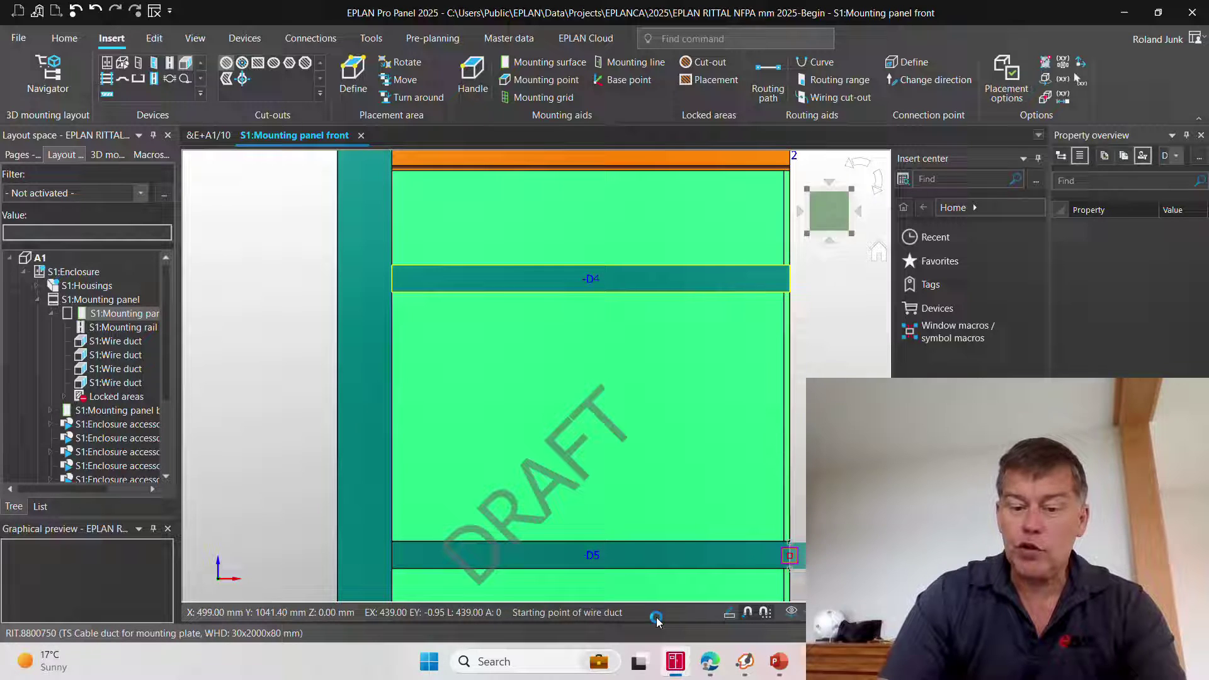
scroll(549, 529, "down", 2)
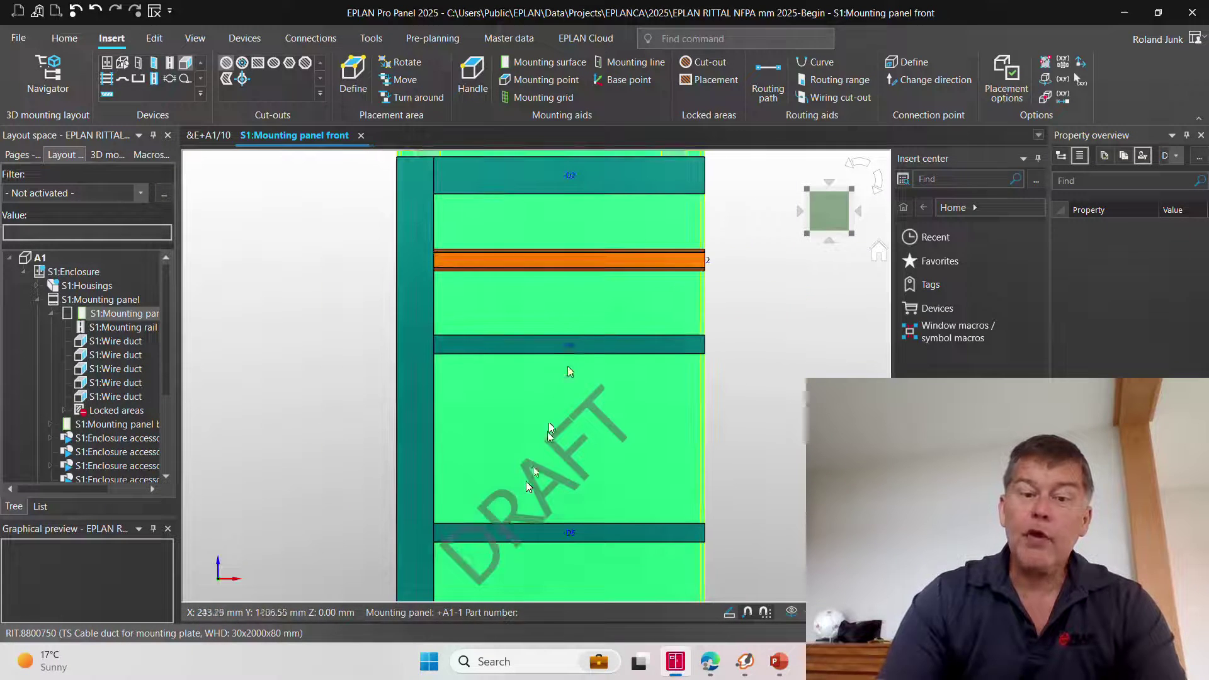
left_click(516, 260)
left_click_drag(433, 261, 435, 355)
left_click(435, 355)
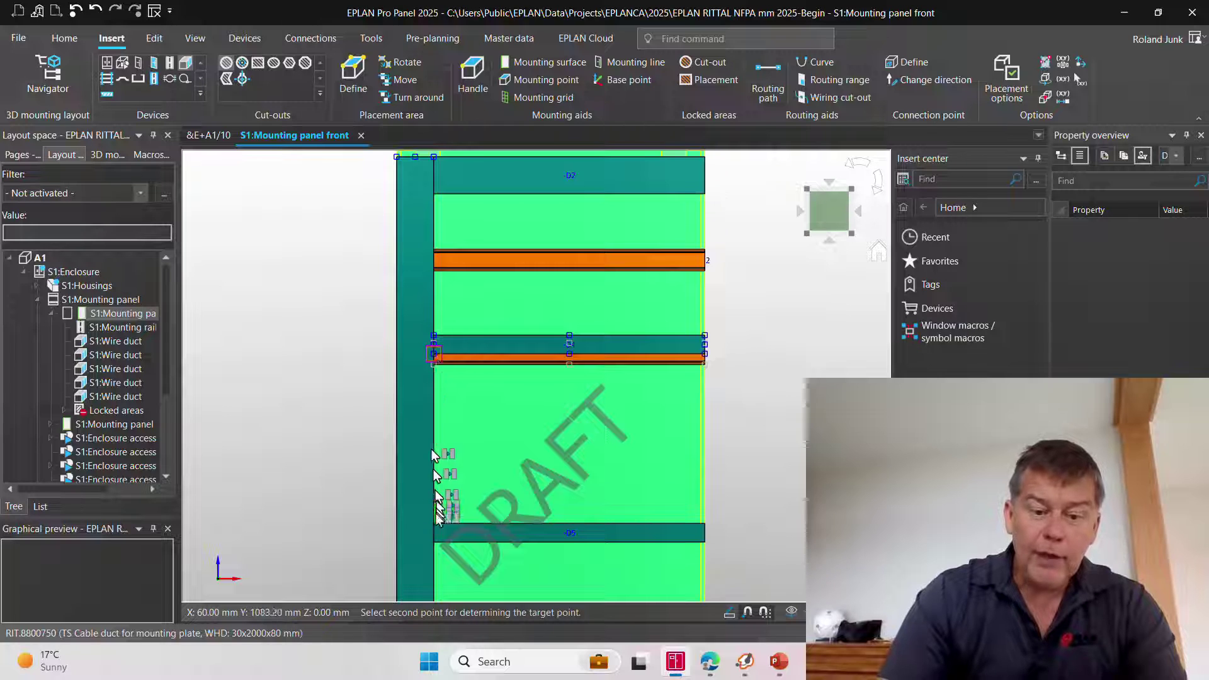
left_click(436, 525)
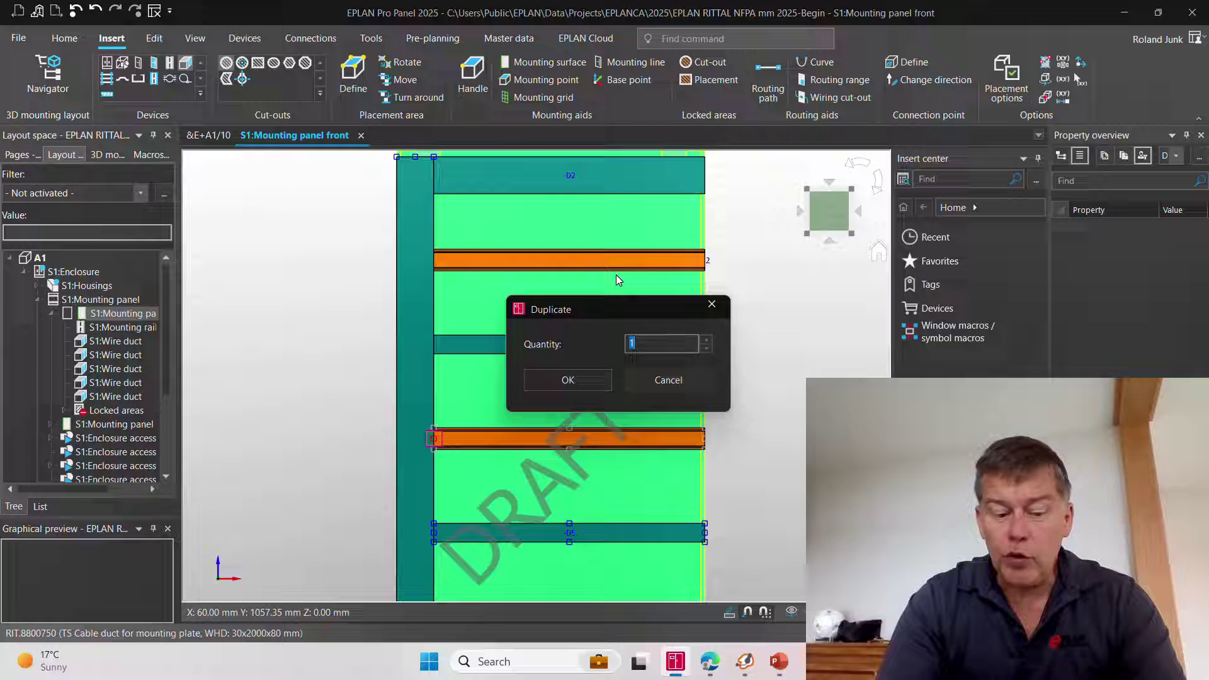
type("2")
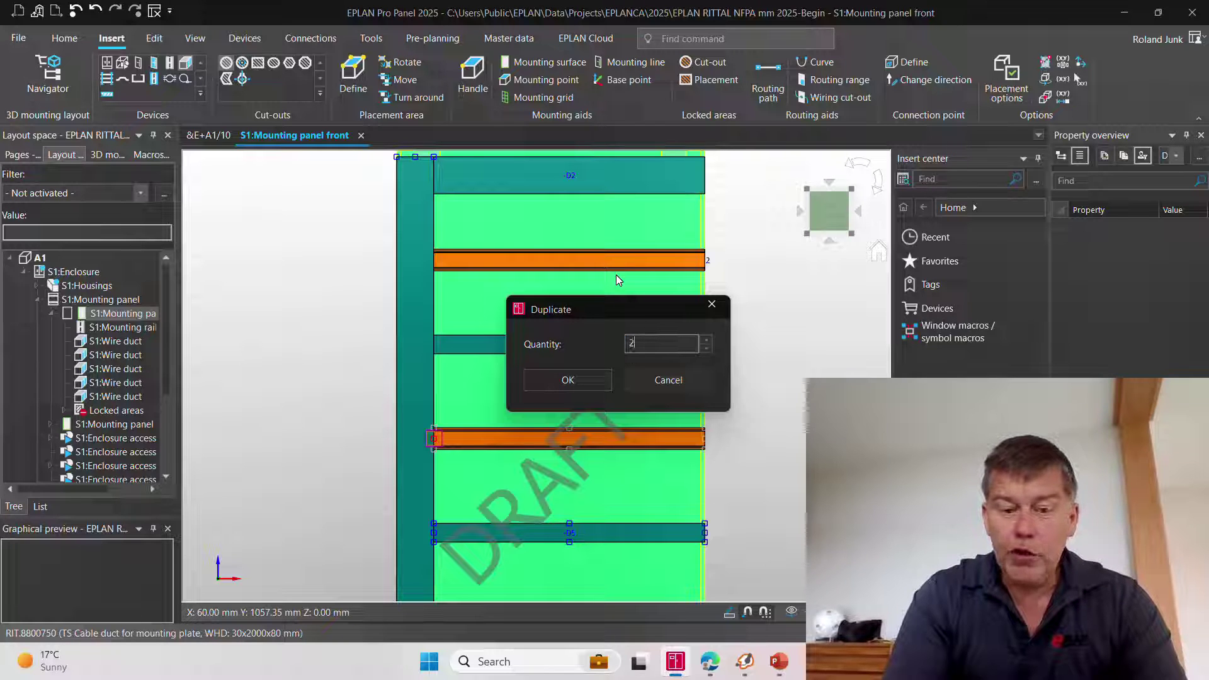
key("Return")
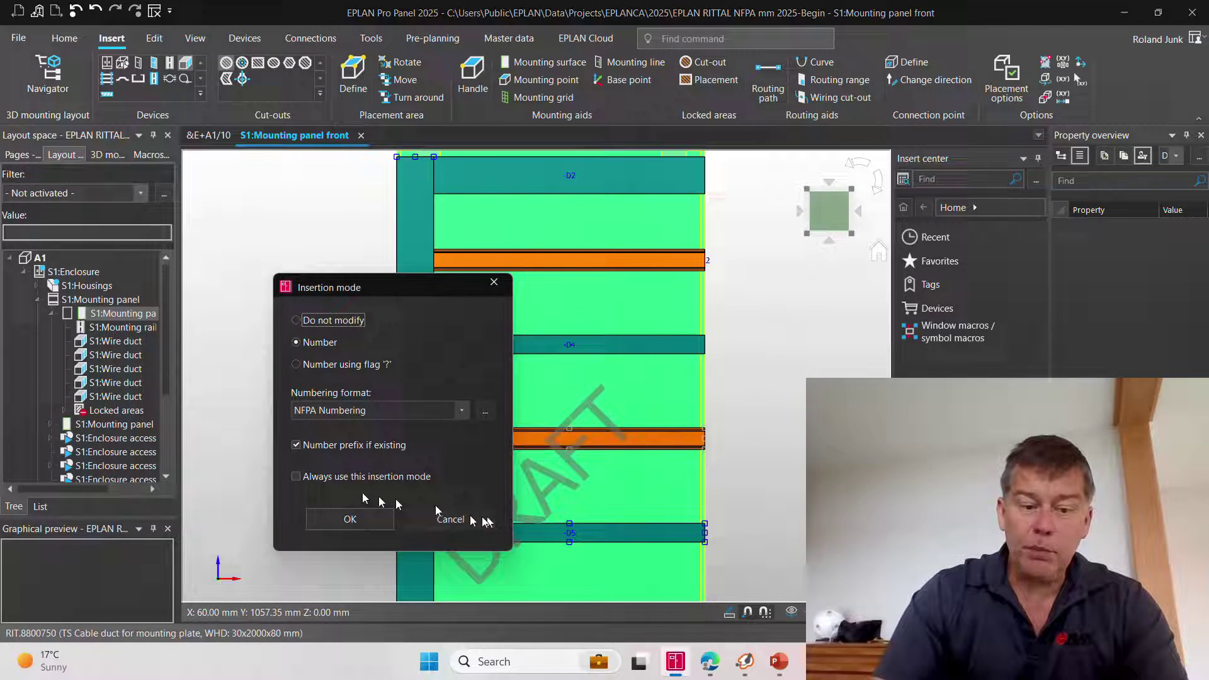
left_click(350, 520)
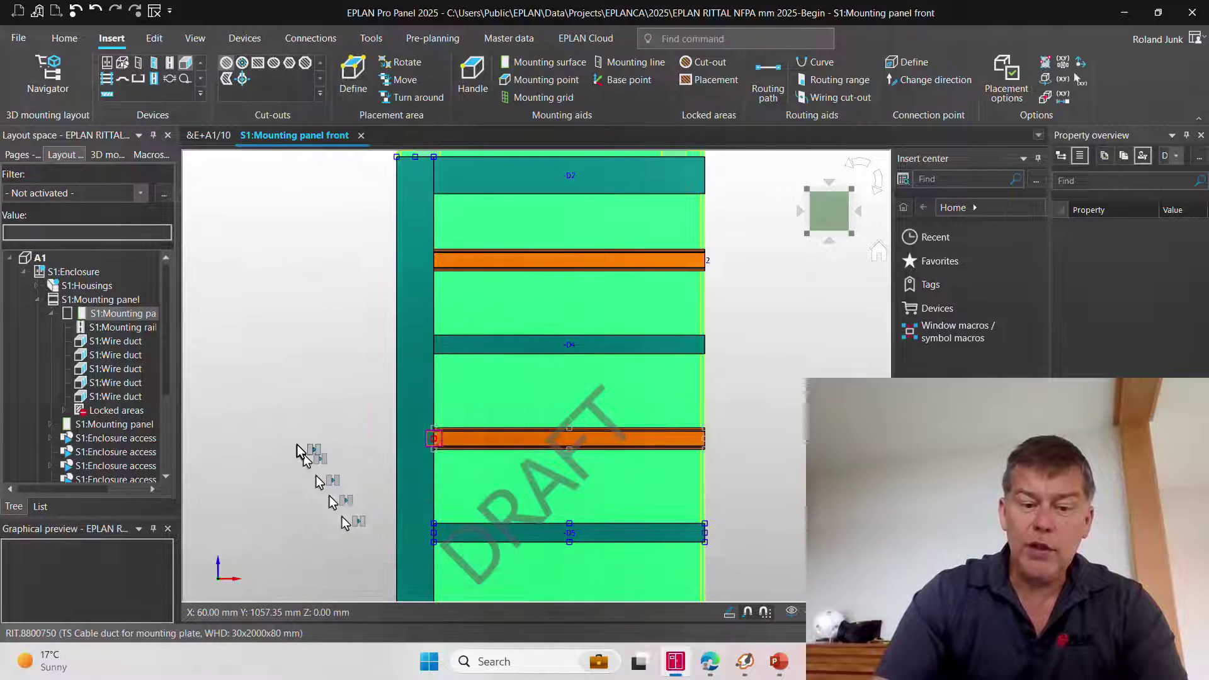
scroll(314, 252, "down", 3)
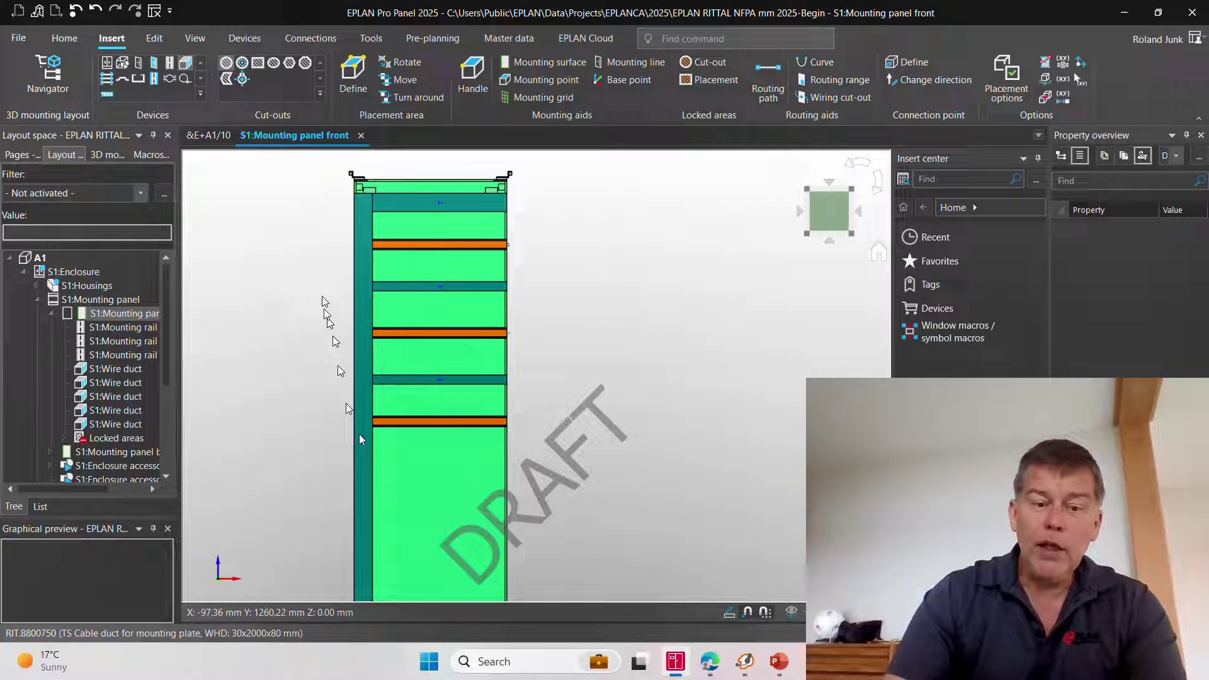
Copy the upper ducts and rails and paste them at the panel's lower end with a 6 mm Y offset
left_click_drag(310, 272, 585, 452)
key("ctrl+c")
key("ctrl+v")
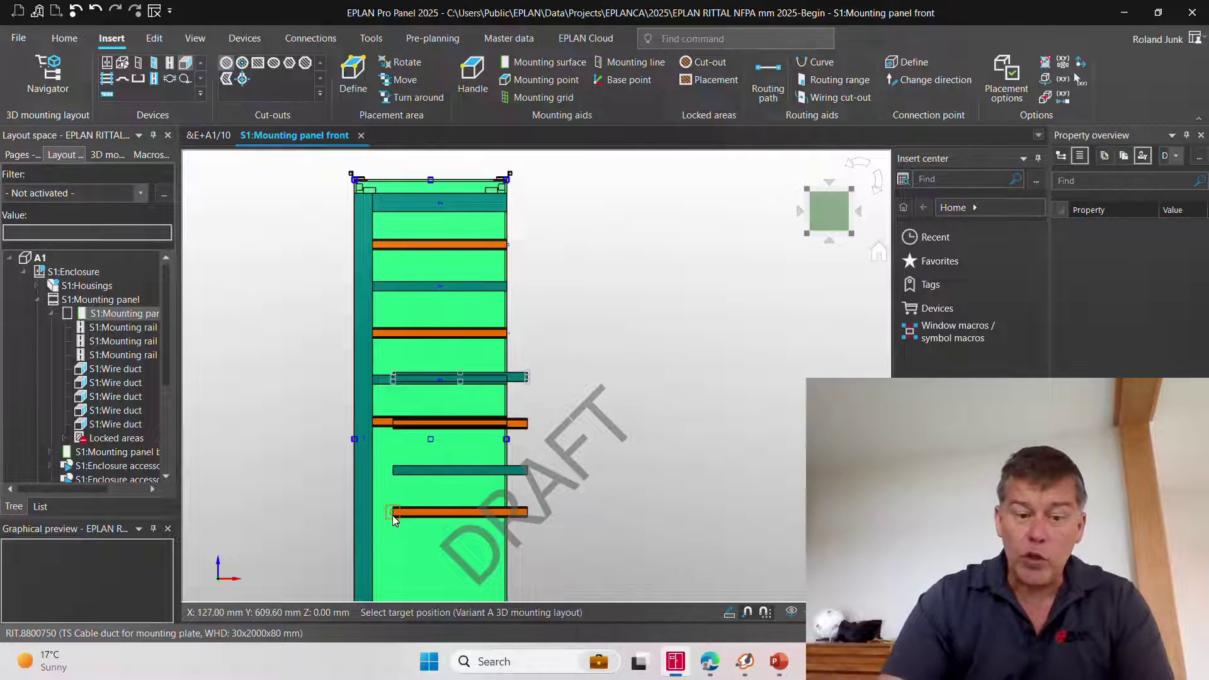
scroll(392, 515, "down", 3)
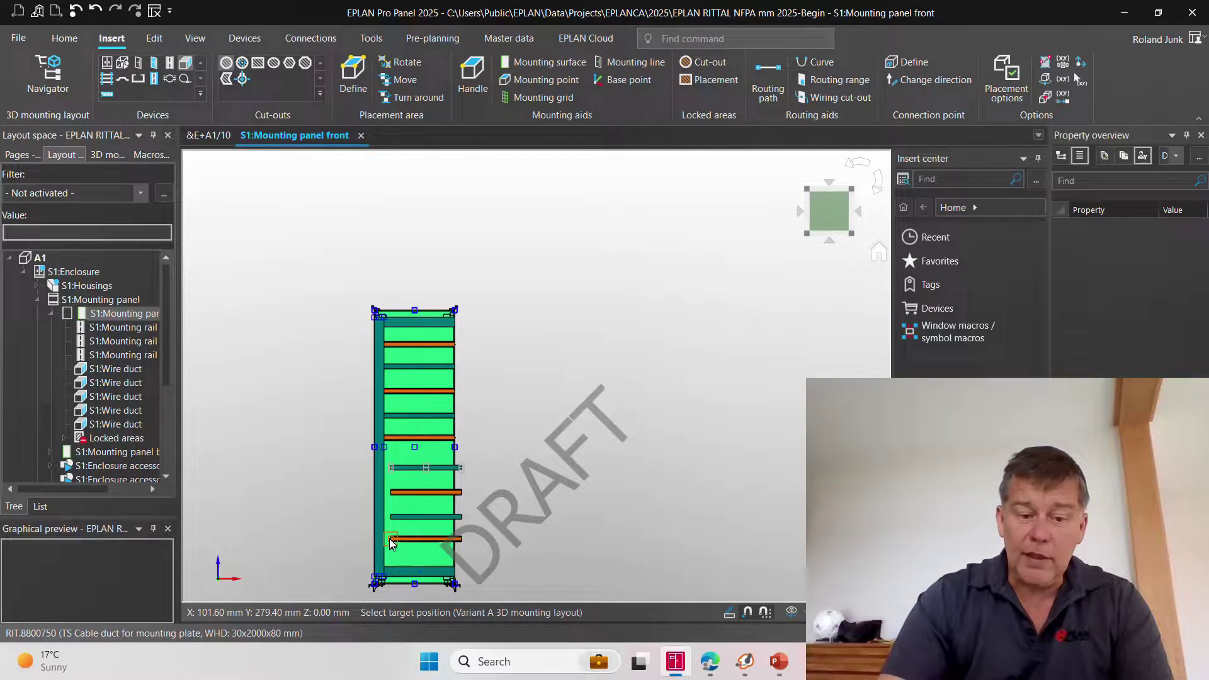
left_click(389, 539)
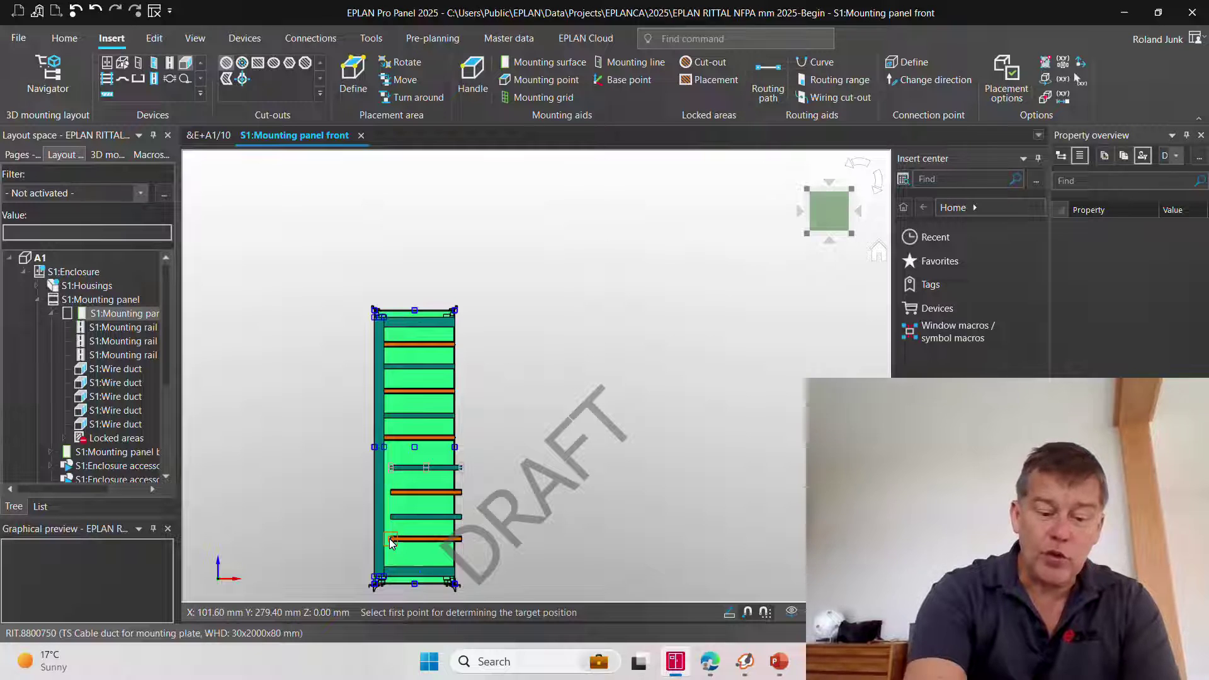
left_click(389, 539)
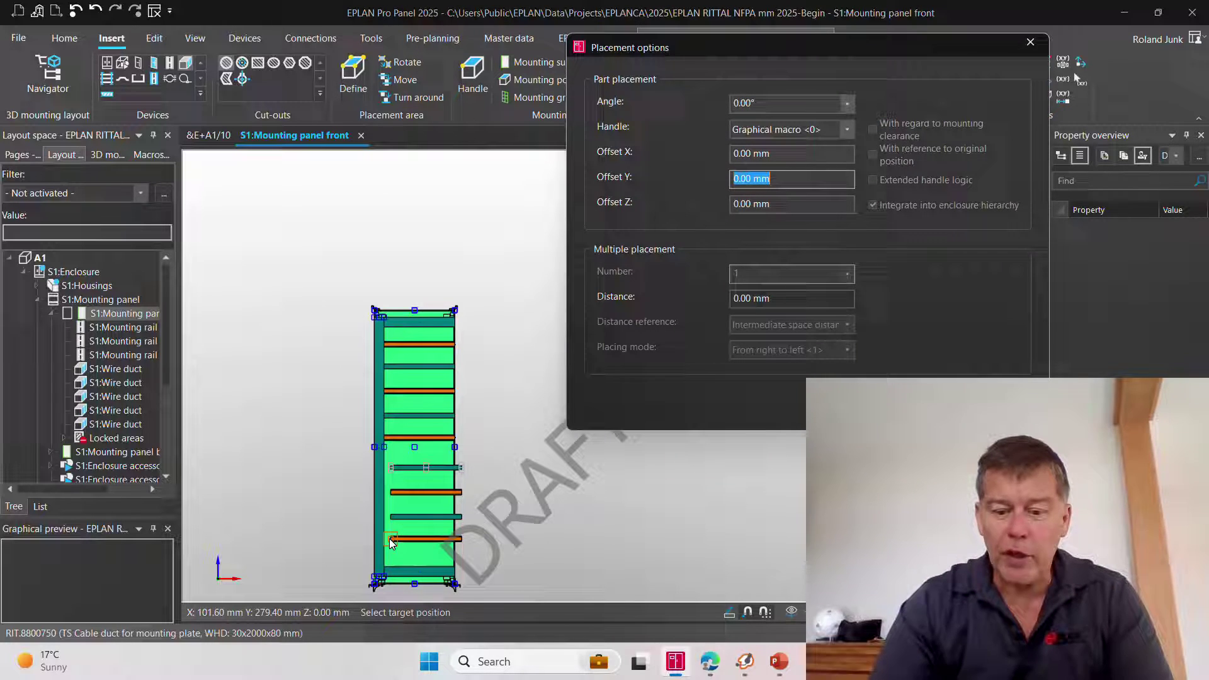
type("6in")
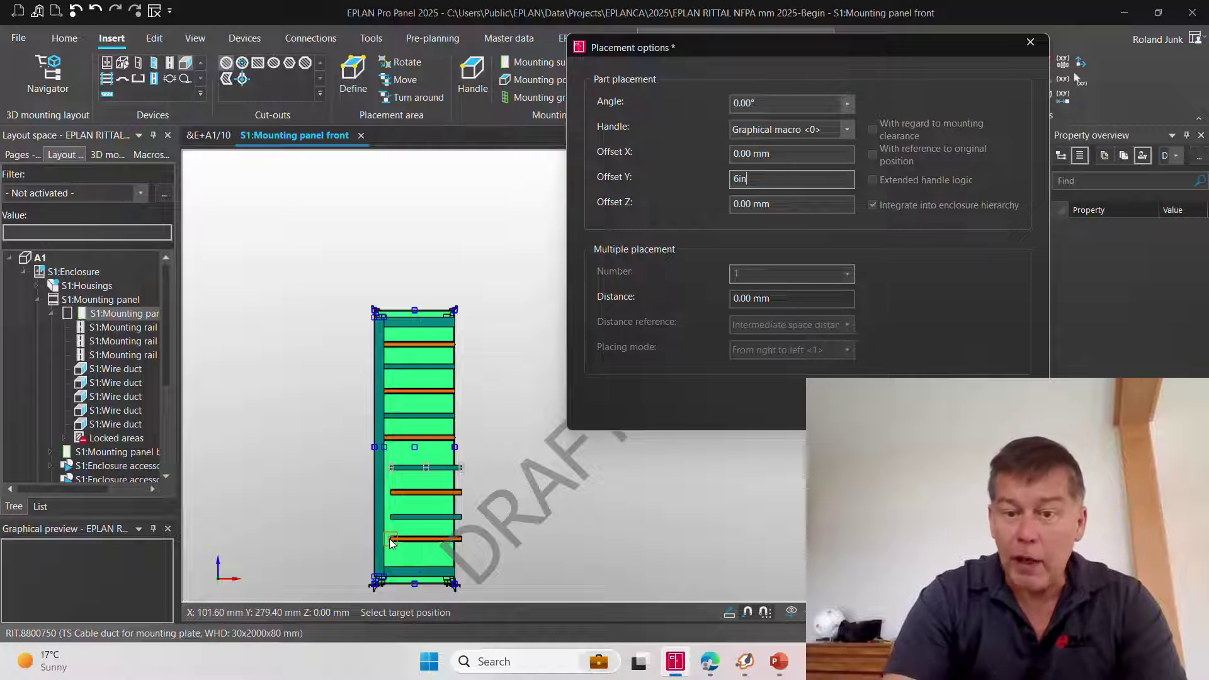
key("Return")
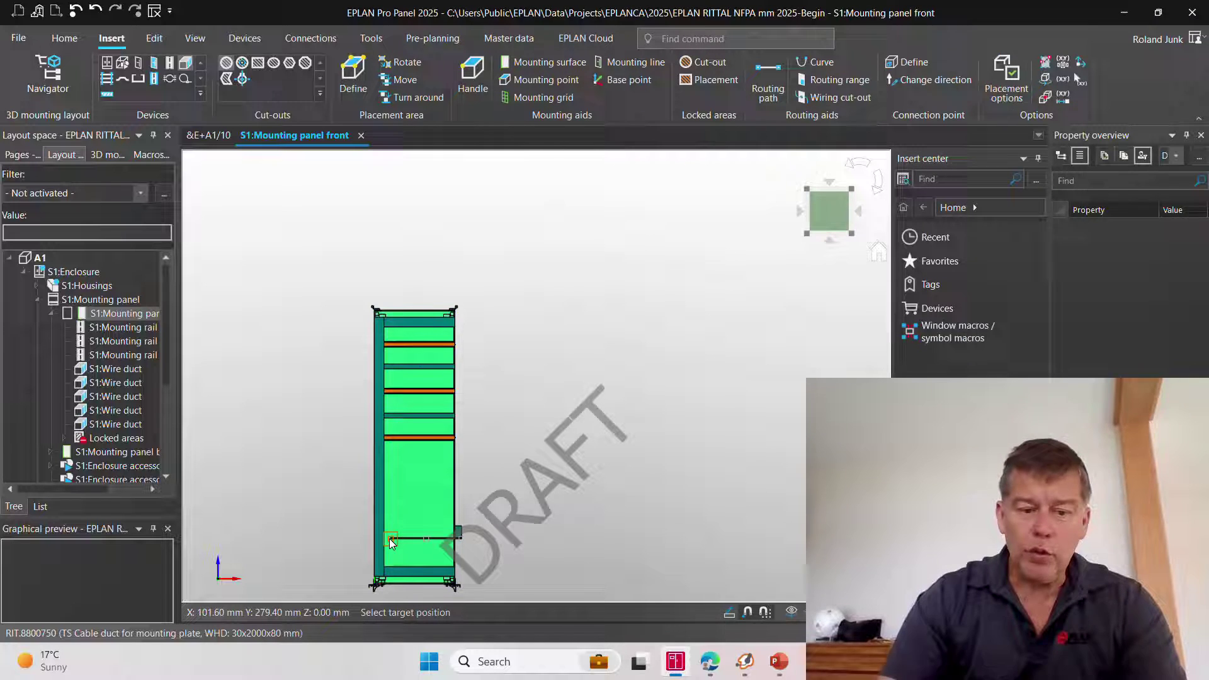
scroll(390, 557, "up", 3)
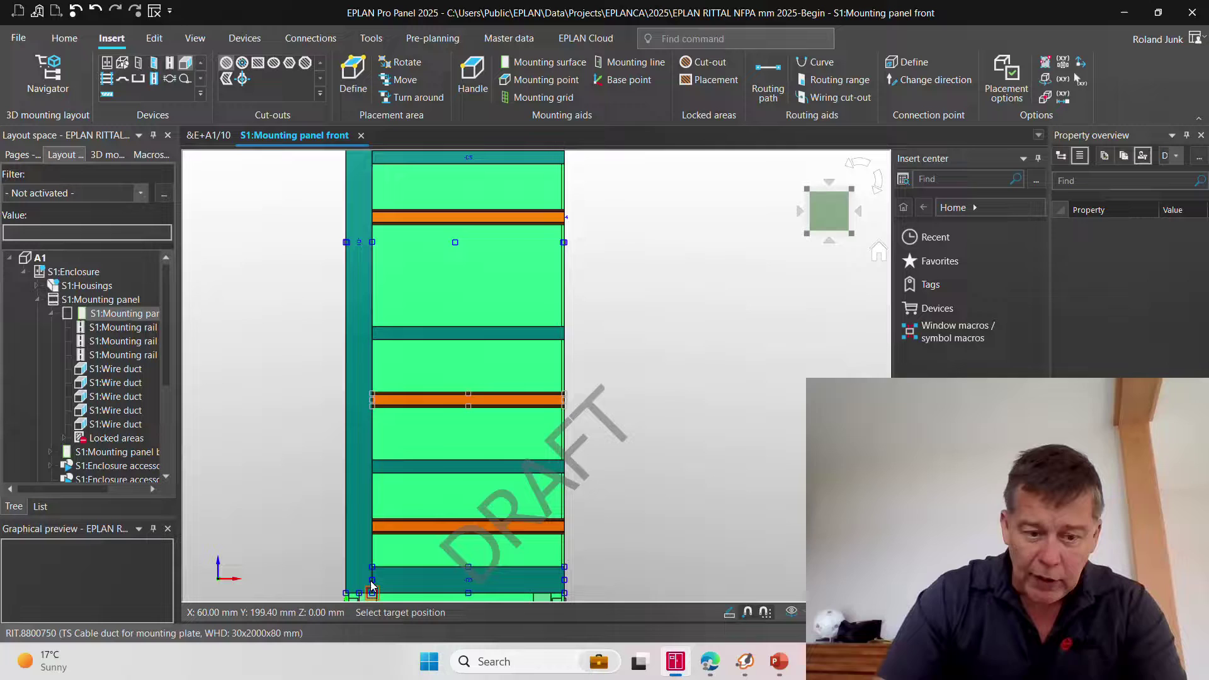
left_click(370, 581)
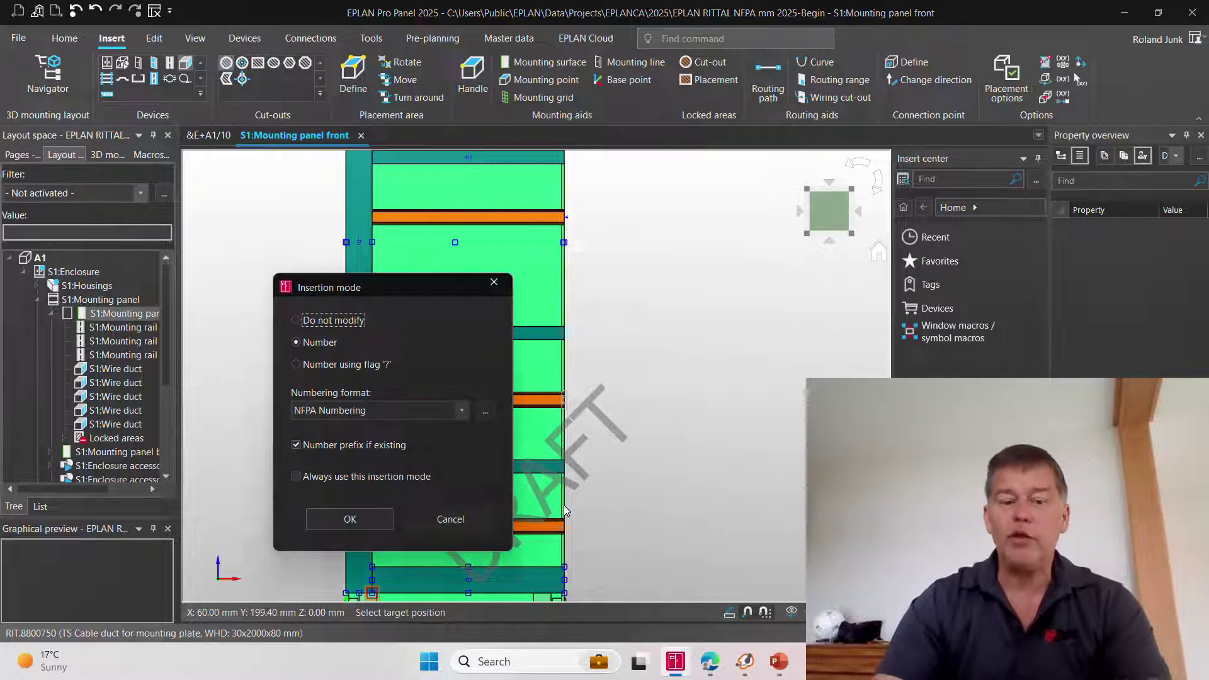
left_click(383, 527)
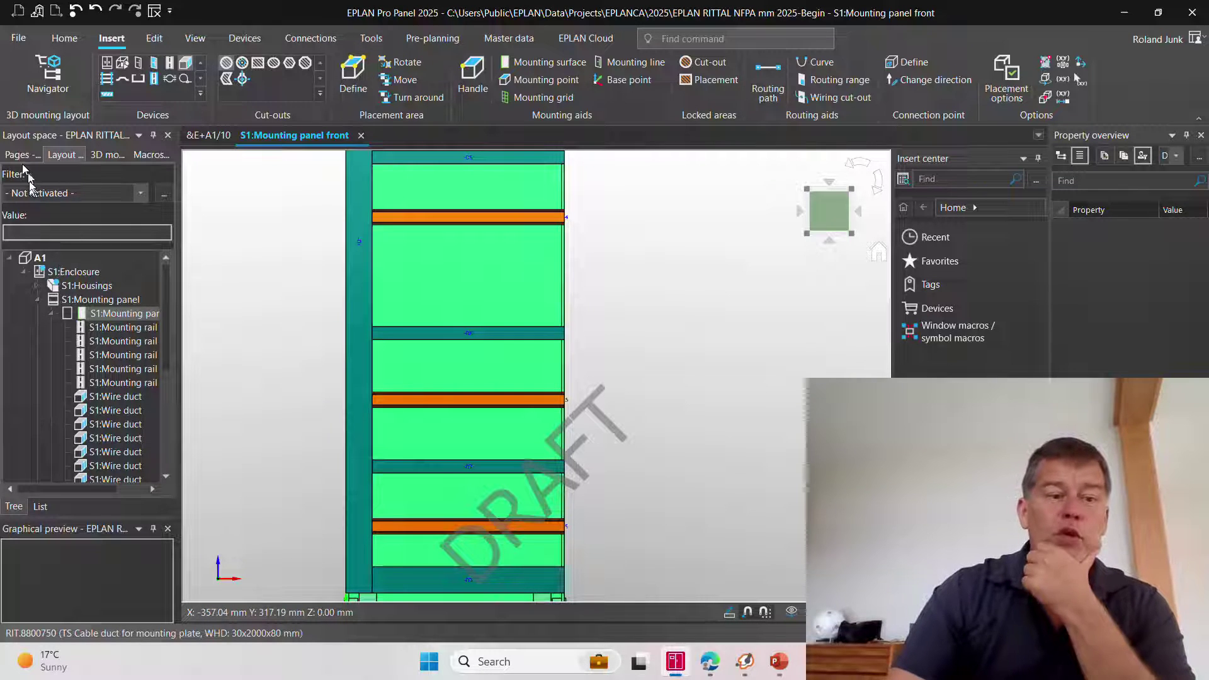
Filter the 3D mounting layout navigator to unplaced parts with location designation A1 and expand A1
left_click(101, 154)
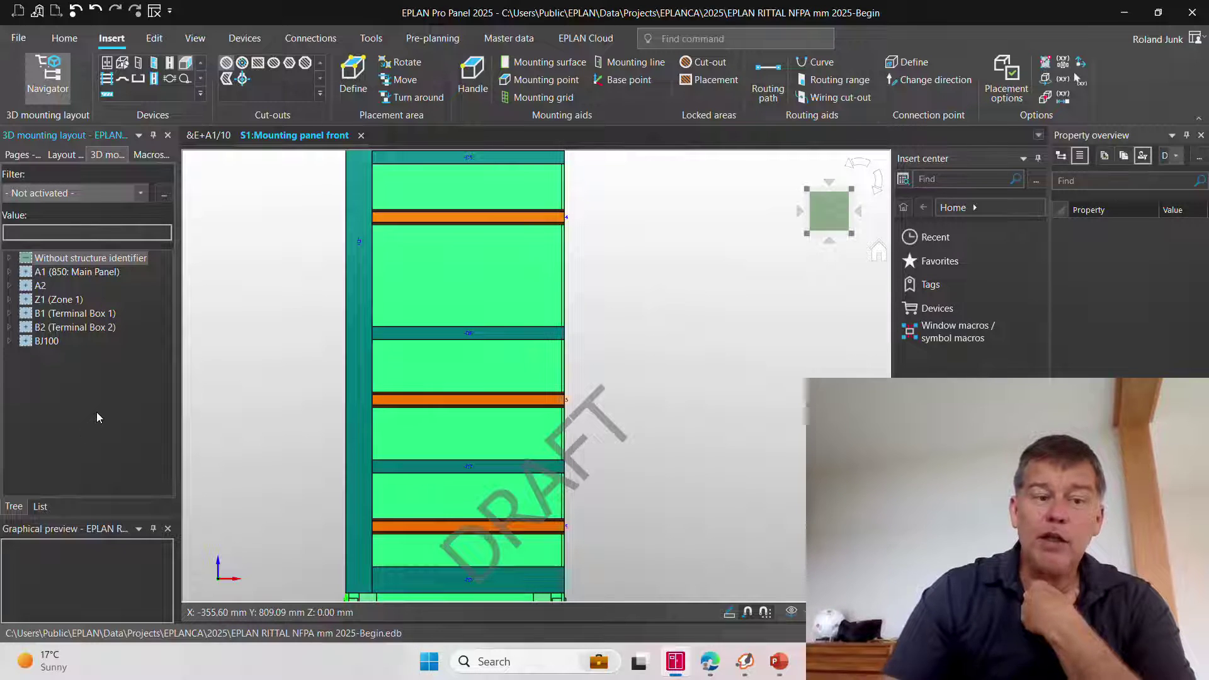
left_click(70, 195)
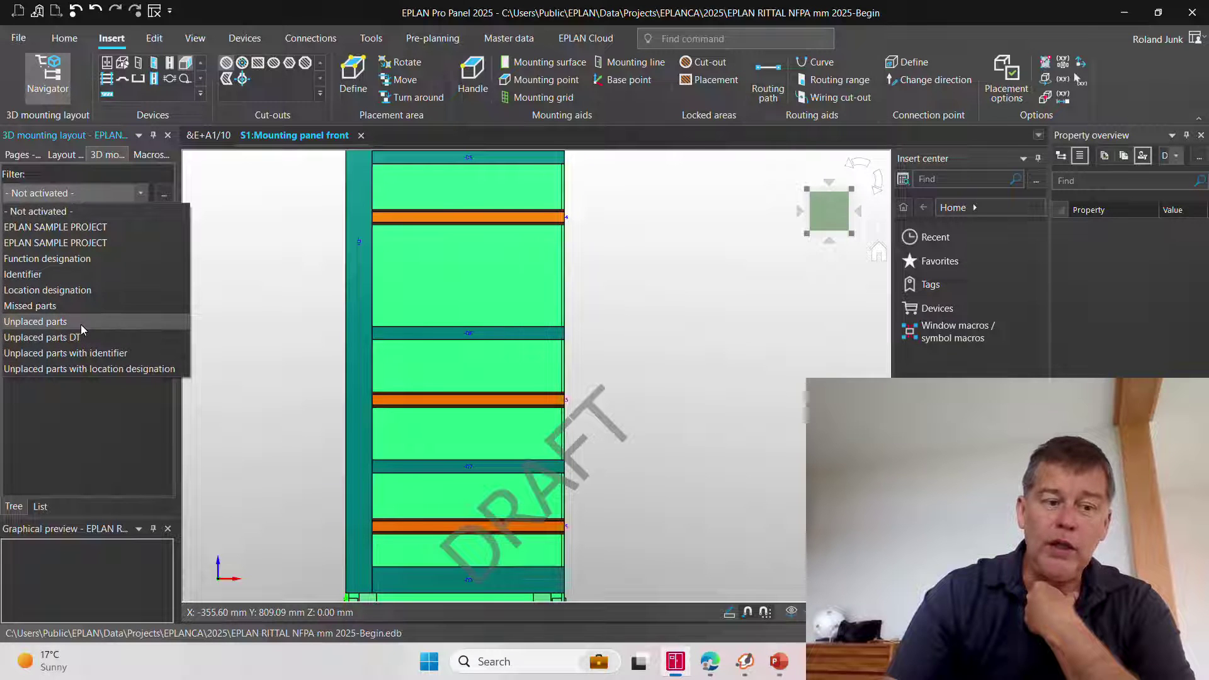
left_click(80, 321)
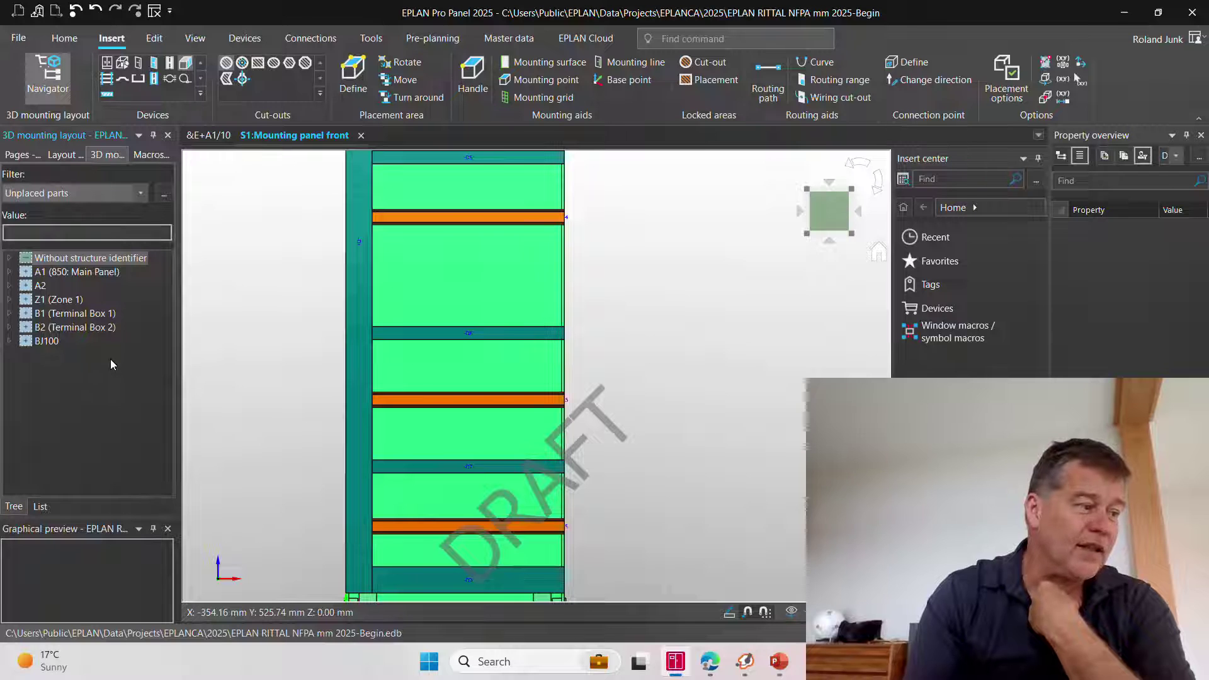
left_click(84, 275)
double_click(85, 277)
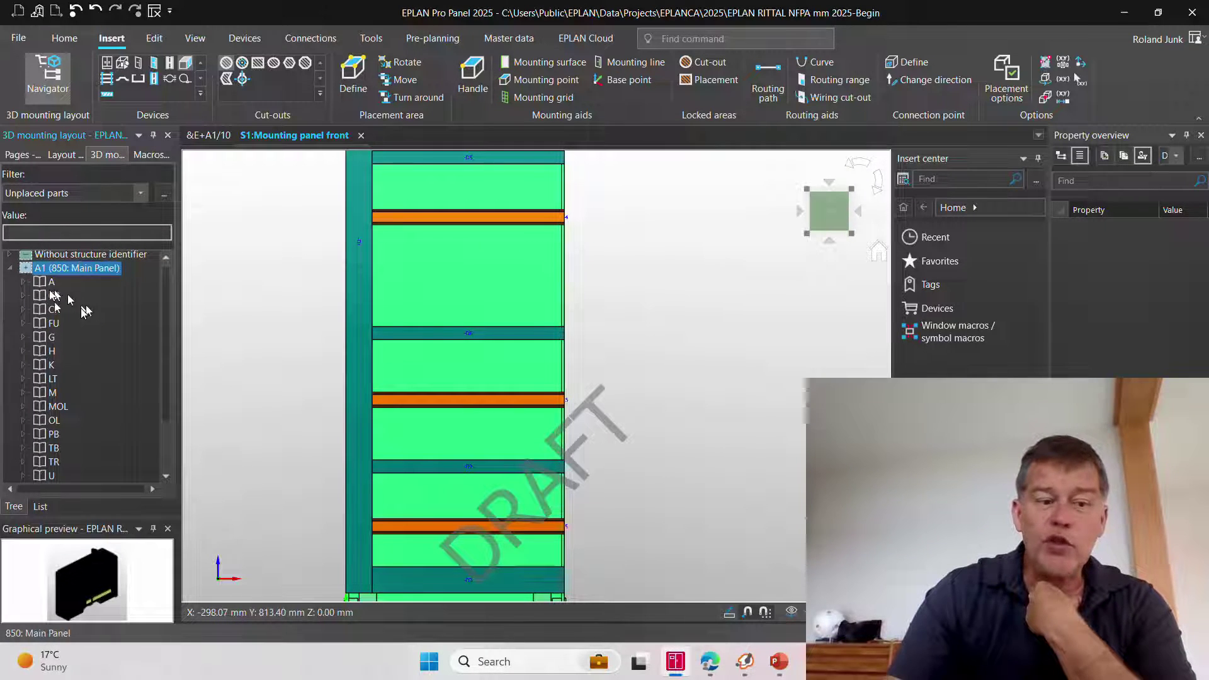
left_click(73, 195)
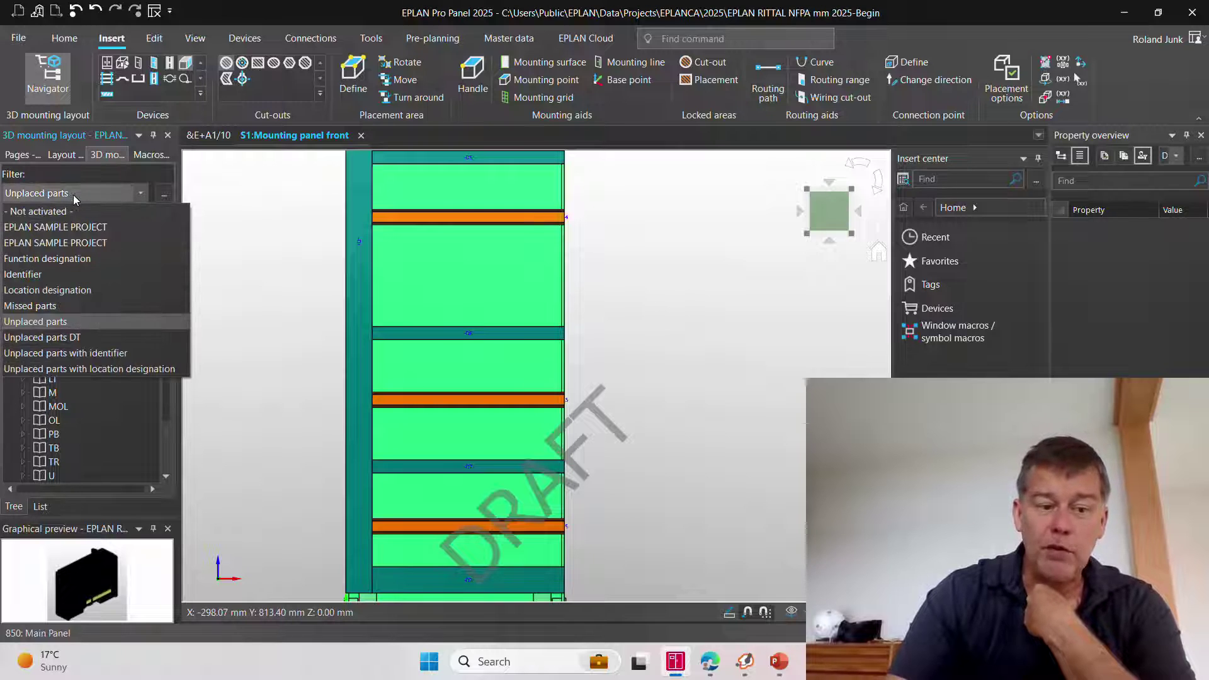
left_click(93, 369)
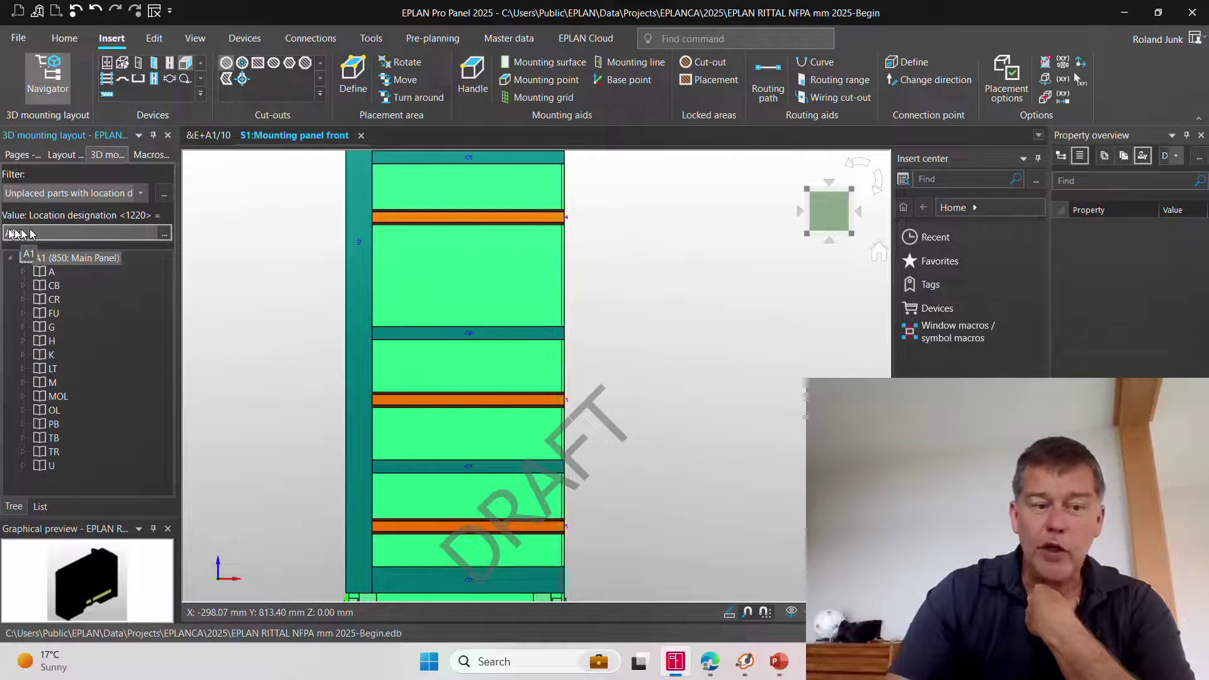
Place the whole CR relay group onto the upper mounting rail, accepting the drilling pattern
left_click(51, 299)
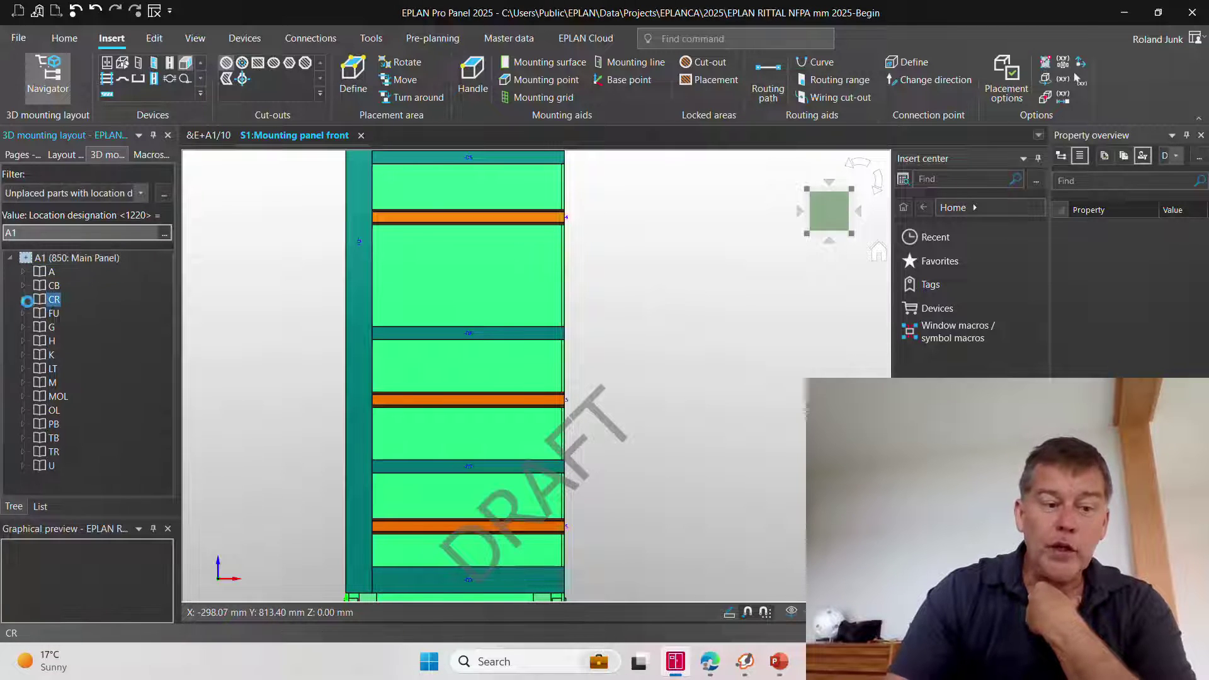
left_click(24, 300)
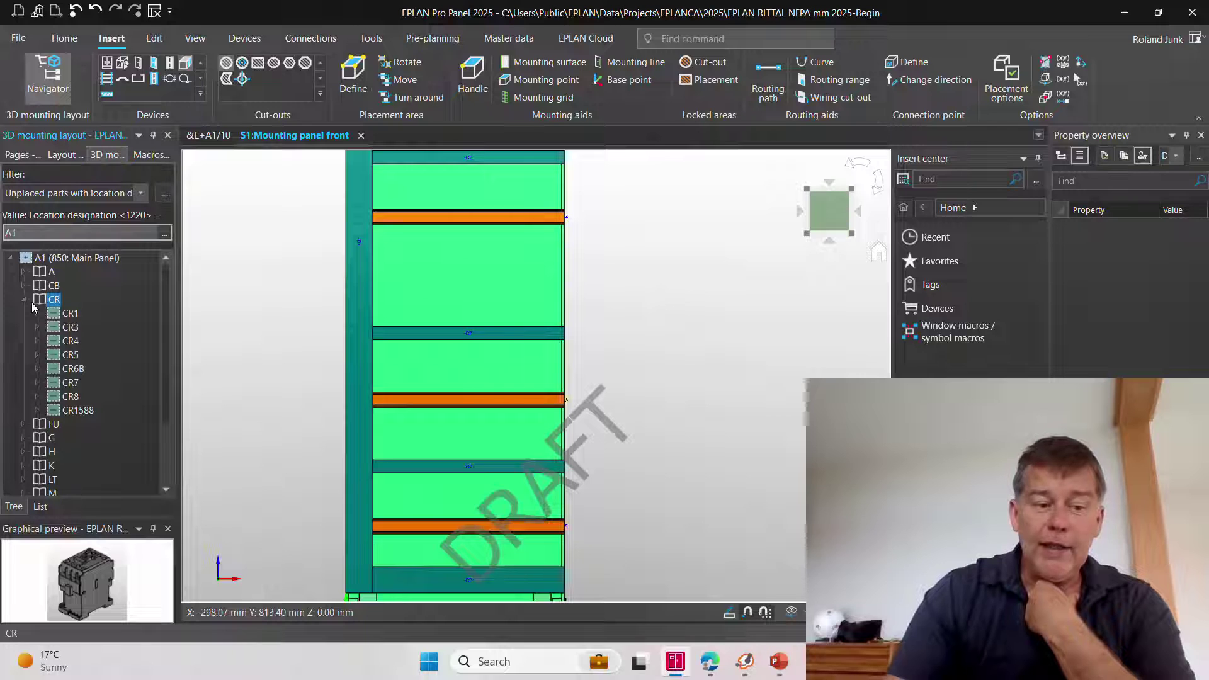
scroll(448, 414, "down", 2)
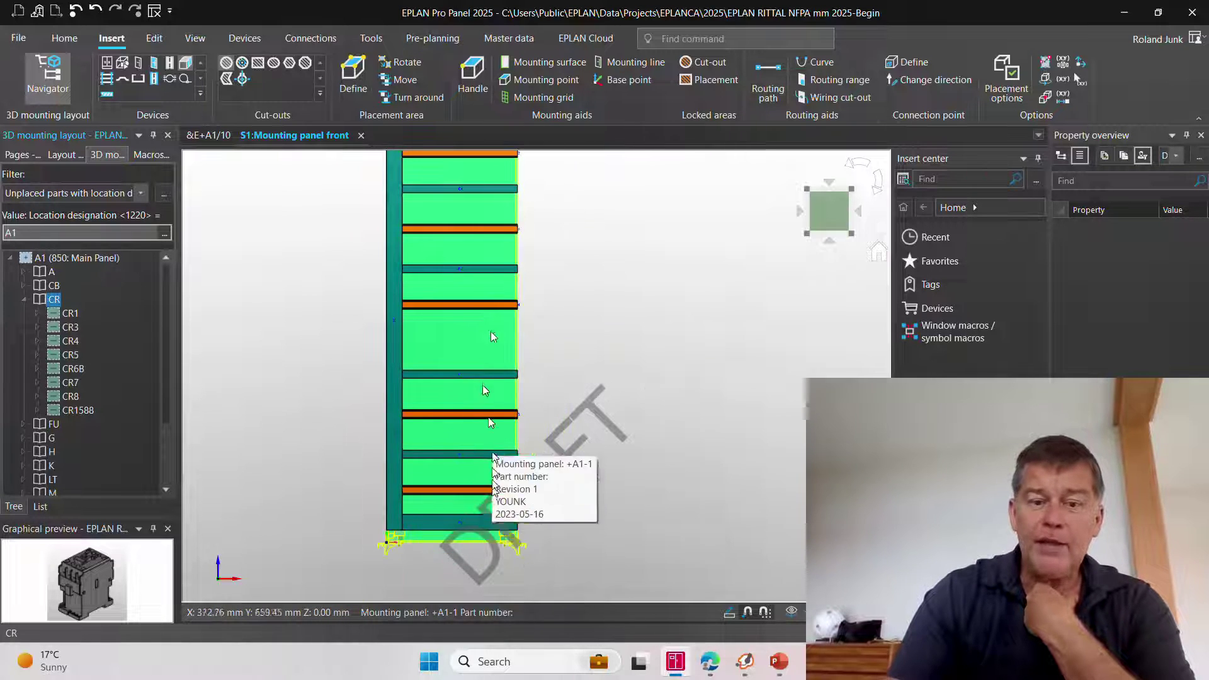
scroll(493, 459, "down", 1)
scroll(481, 280, "up", 2)
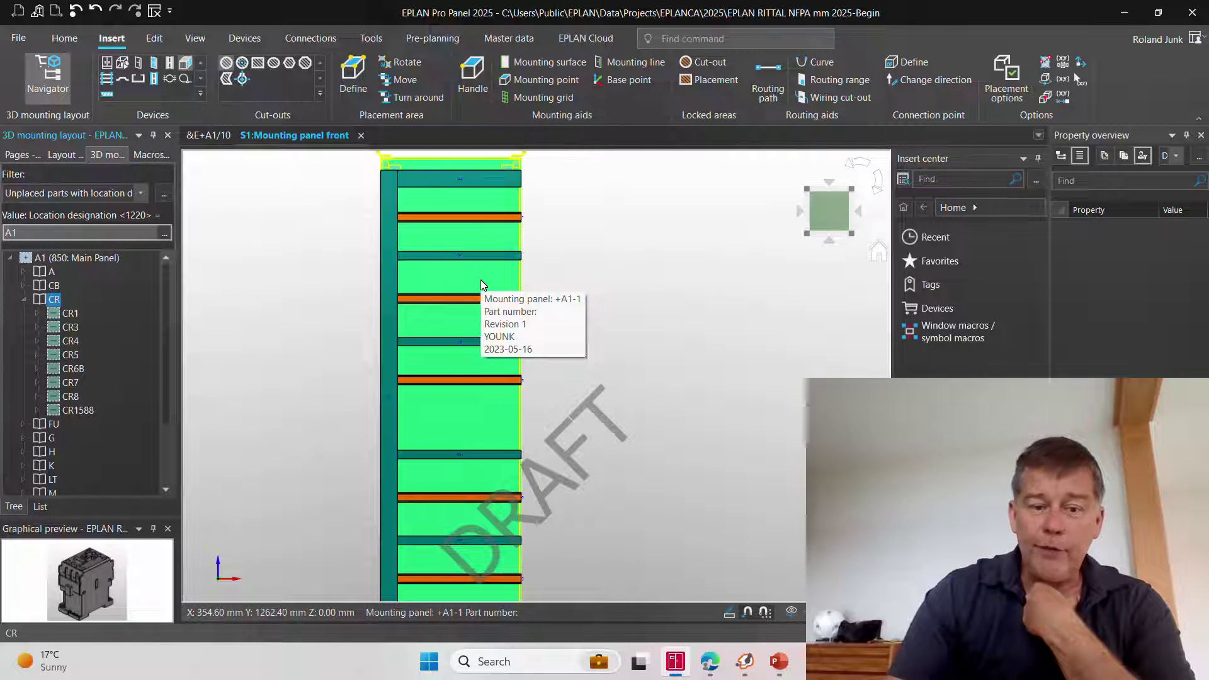
left_click_drag(54, 299, 410, 296)
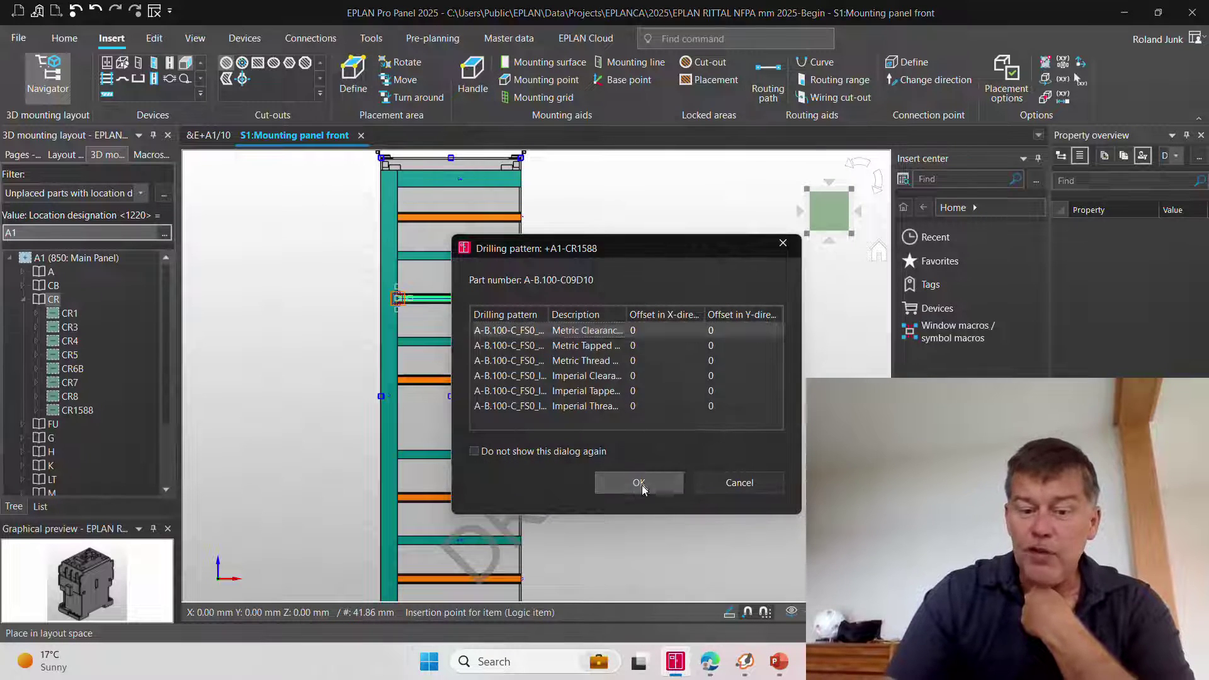
left_click(641, 485)
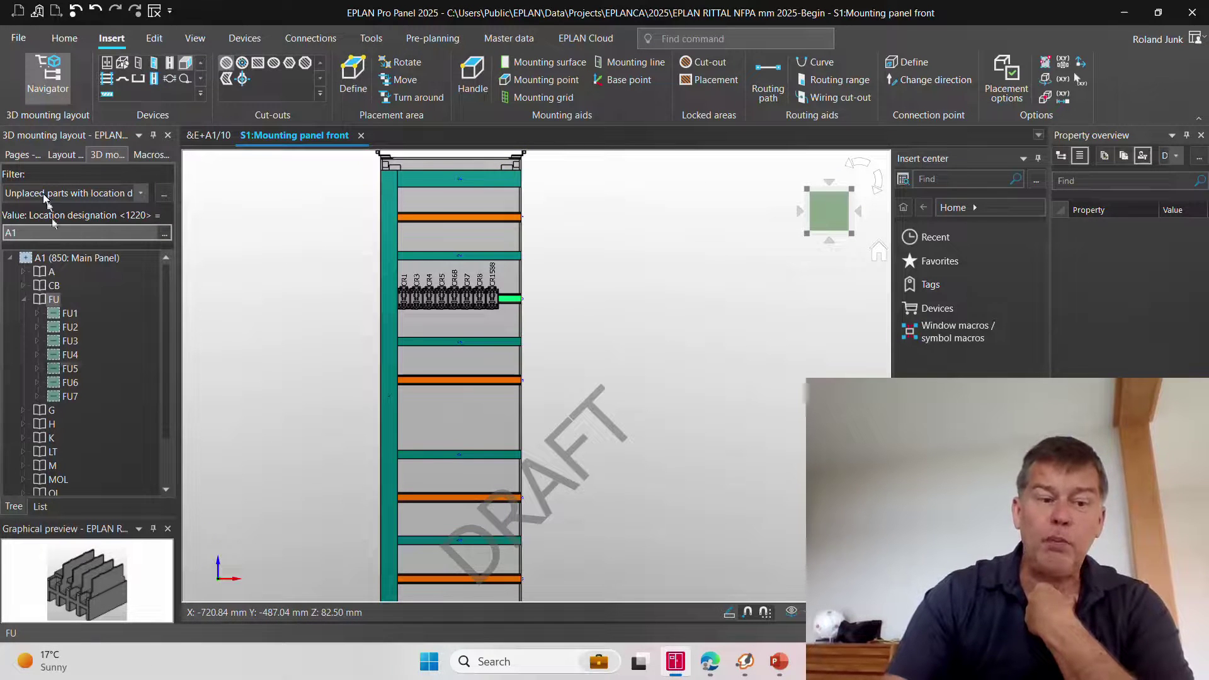
Place power supply G1 on the rail beside CR1588
left_click(24, 410)
left_click(60, 423)
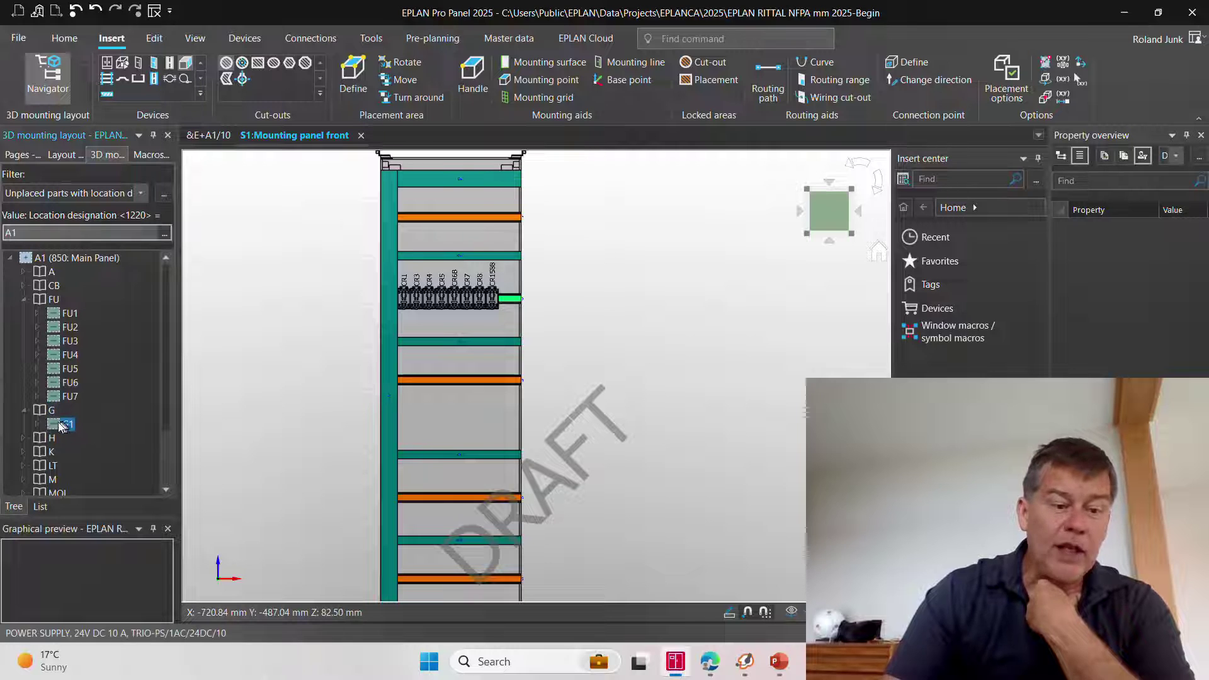
left_click_drag(167, 392, 523, 317)
scroll(504, 299, "up", 3)
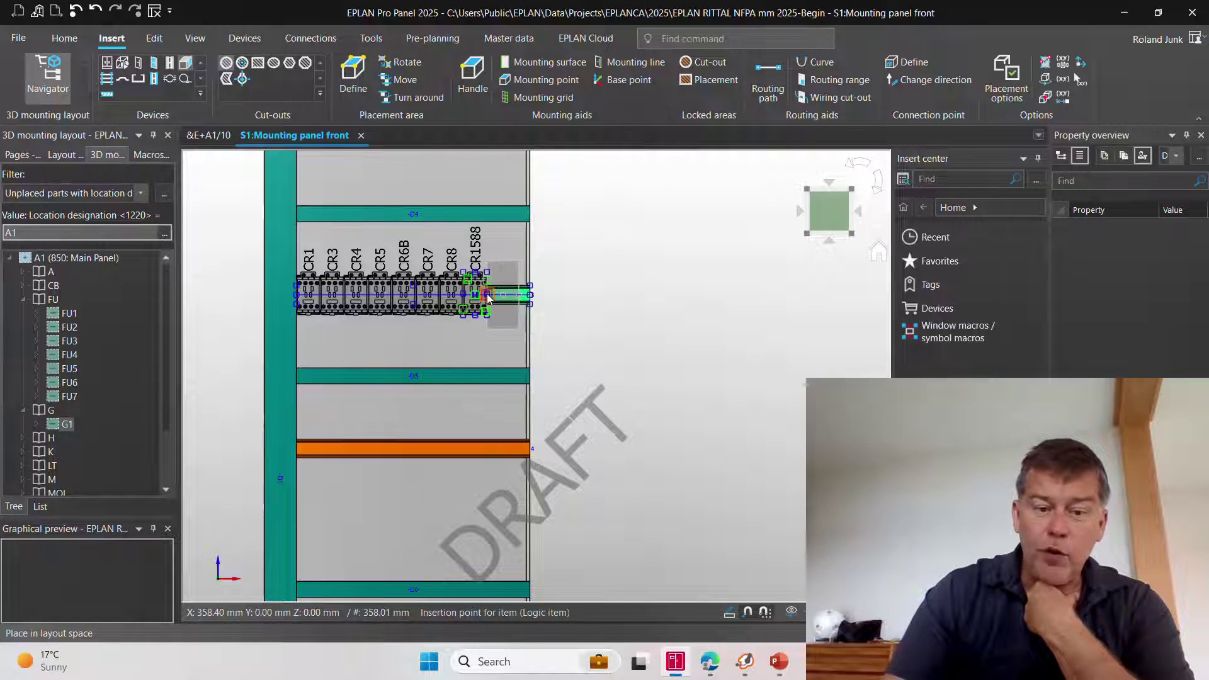
left_click(491, 301)
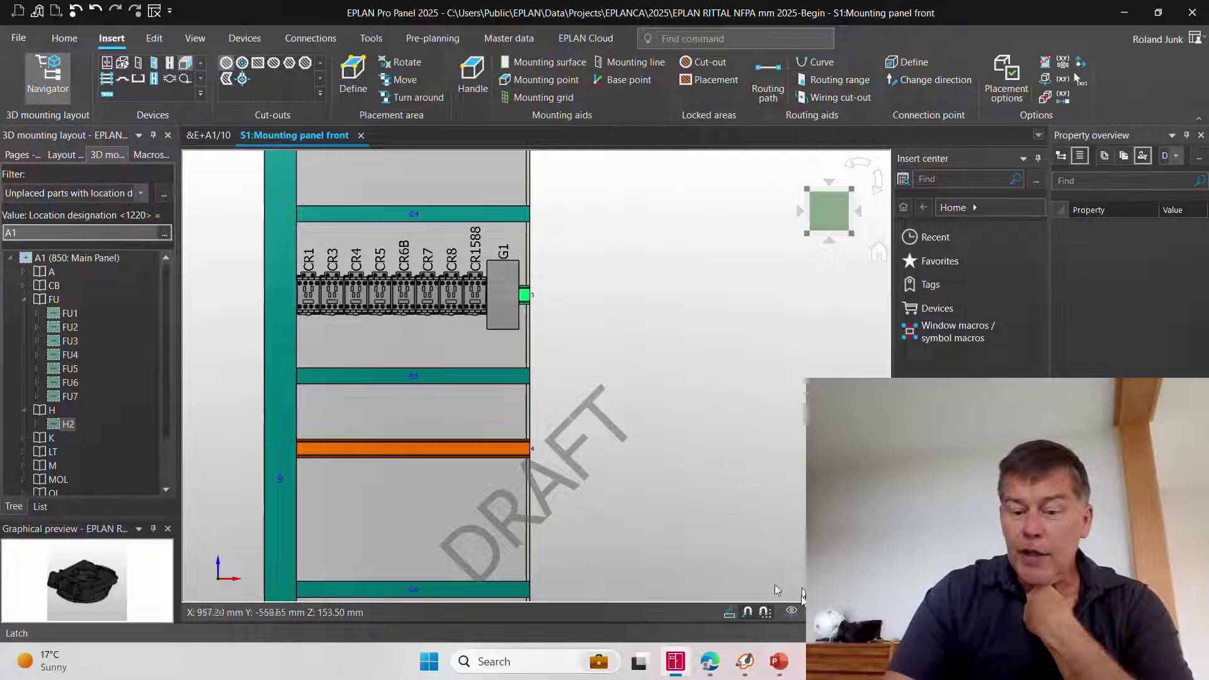
Cycle through the view cube's views, settle on the front view, and select the mounting panel
left_click(792, 610)
left_click_drag(763, 543, 730, 540)
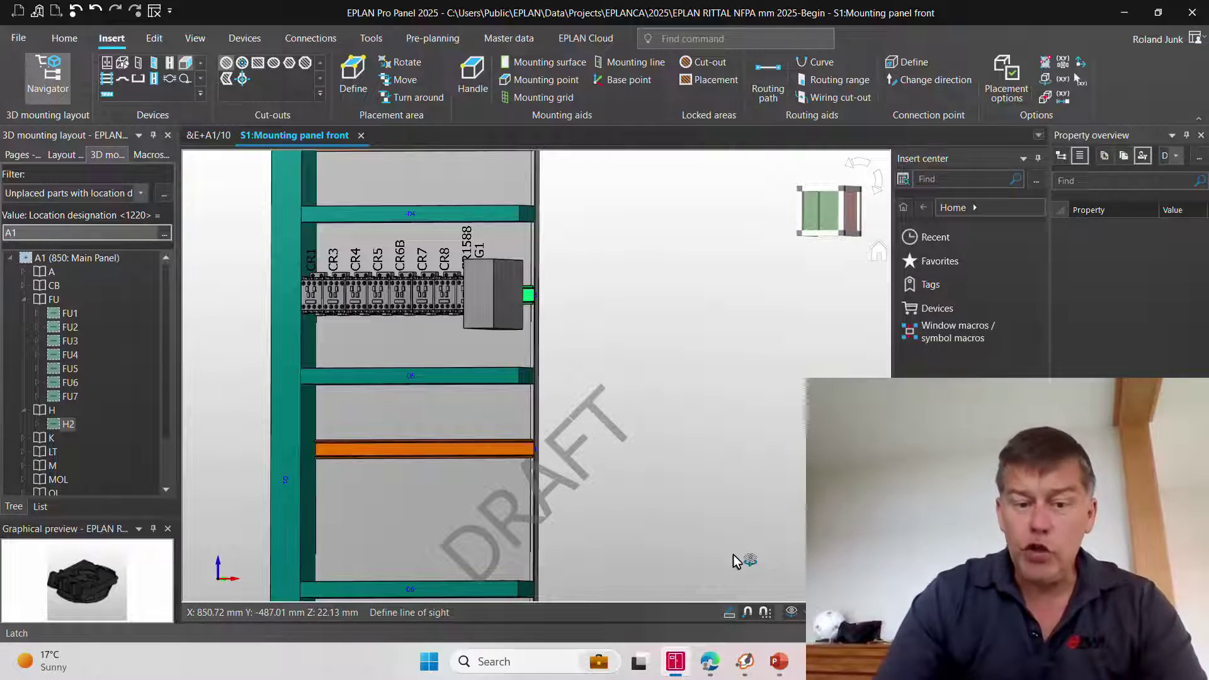
left_click(815, 222)
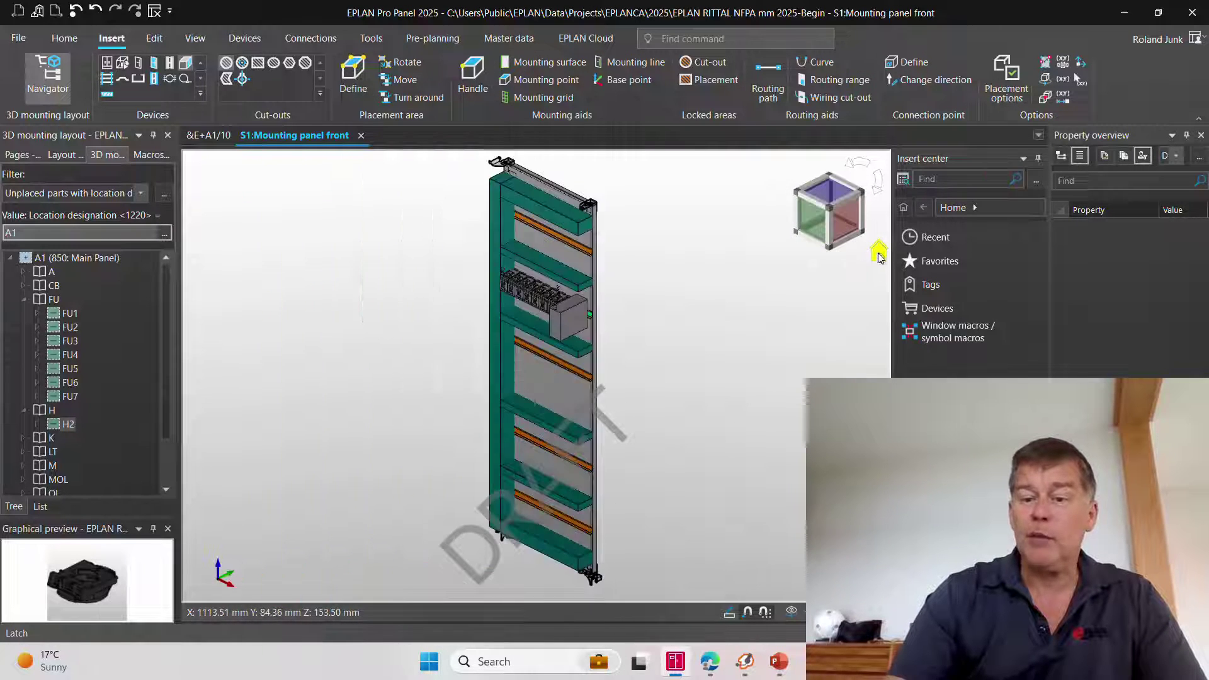
left_click(877, 252)
left_click(844, 214)
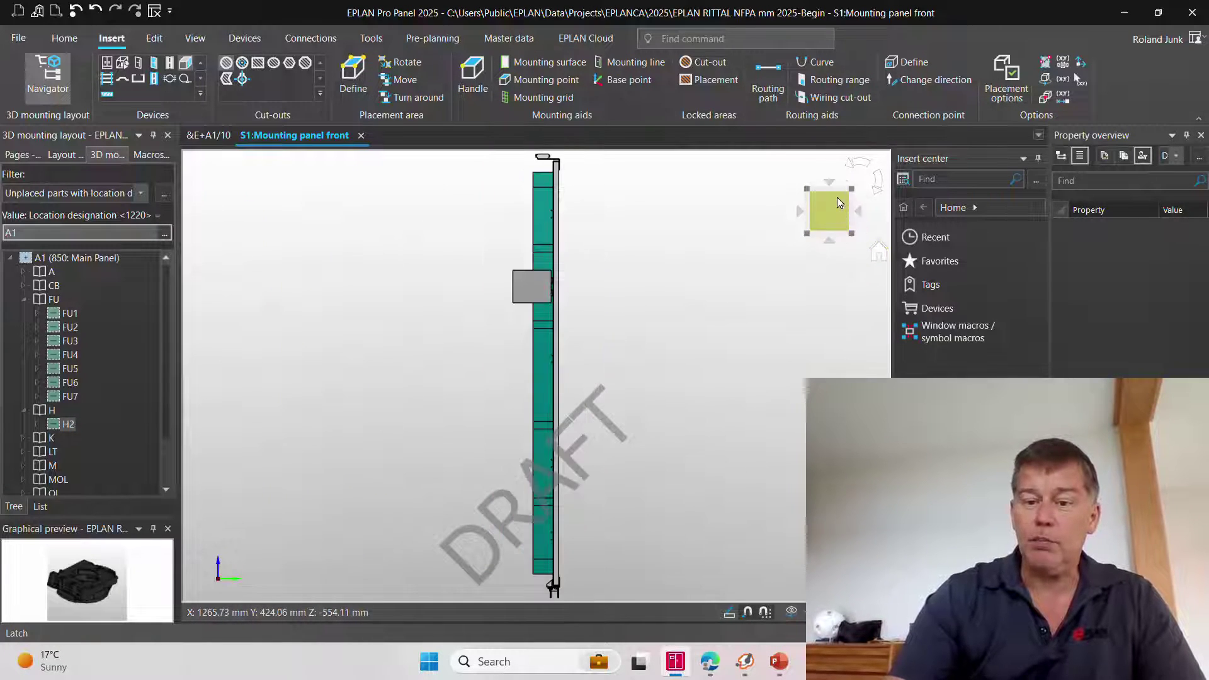
left_click(798, 212)
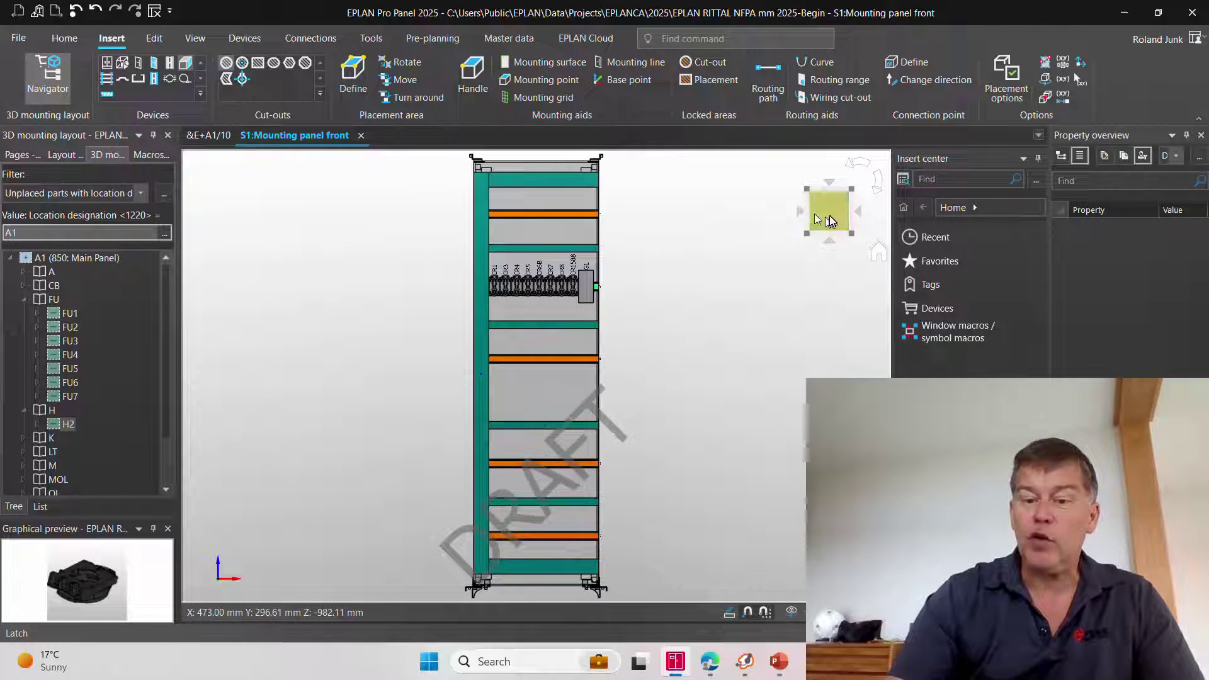
left_click(878, 252)
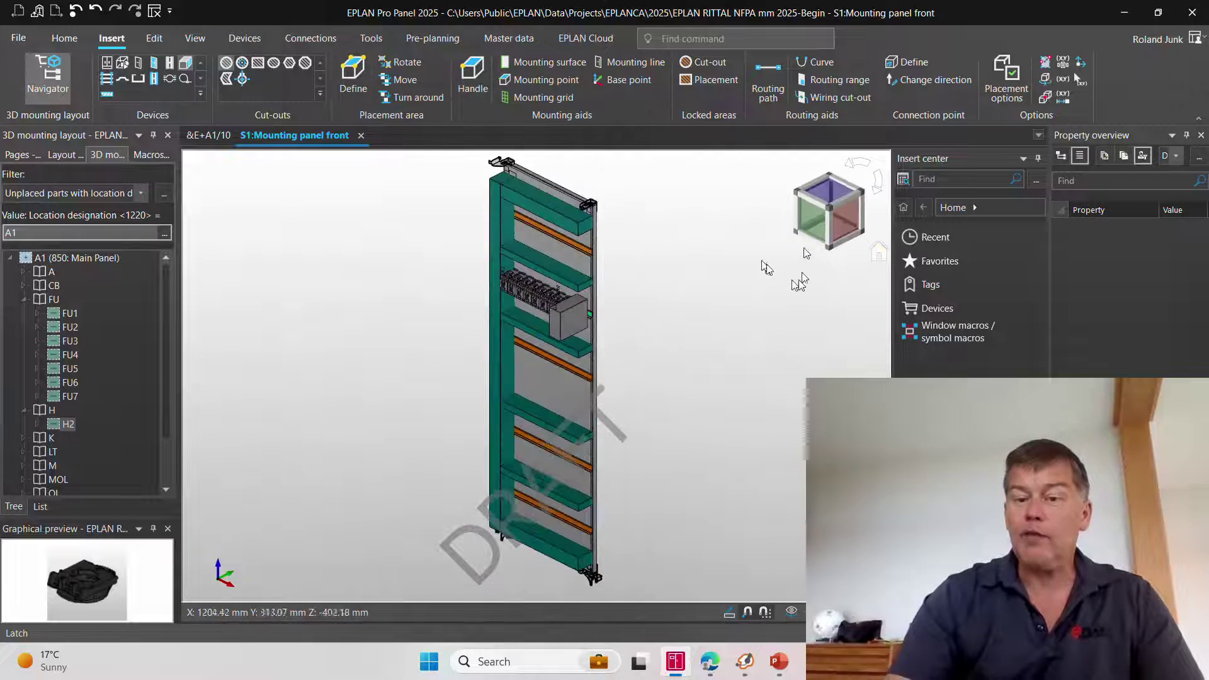
left_click(831, 188)
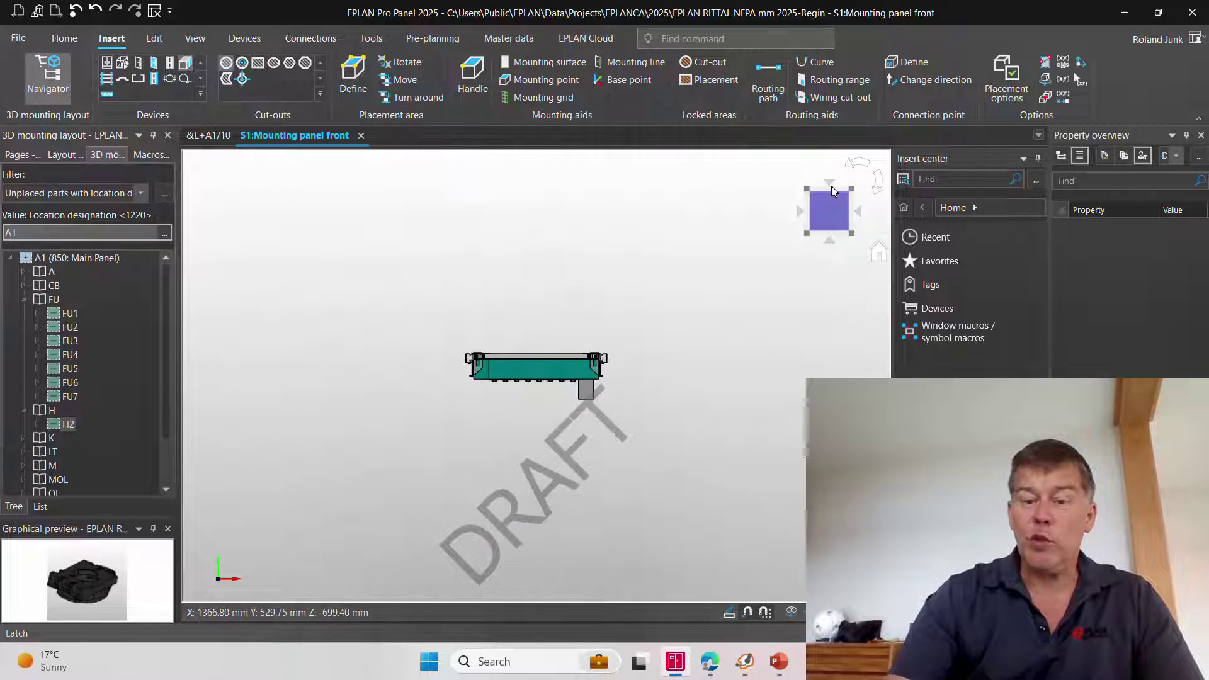
left_click(878, 252)
left_click(809, 221)
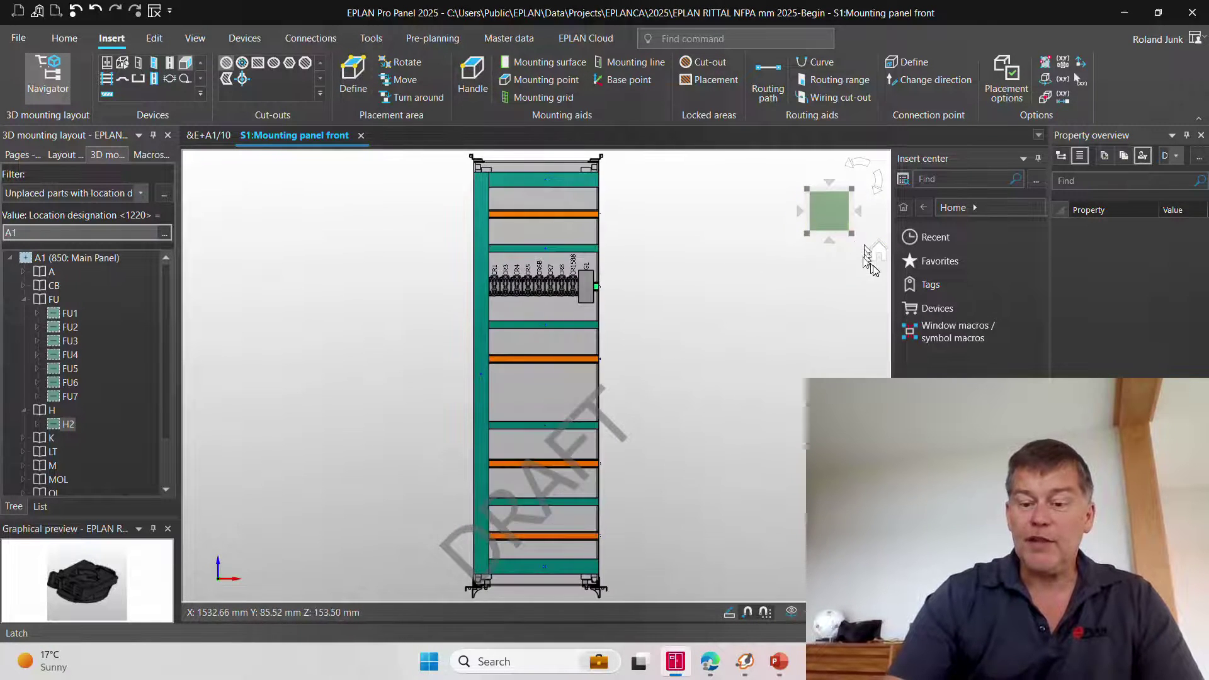
scroll(648, 364, "up", 2)
scroll(644, 364, "down", 2)
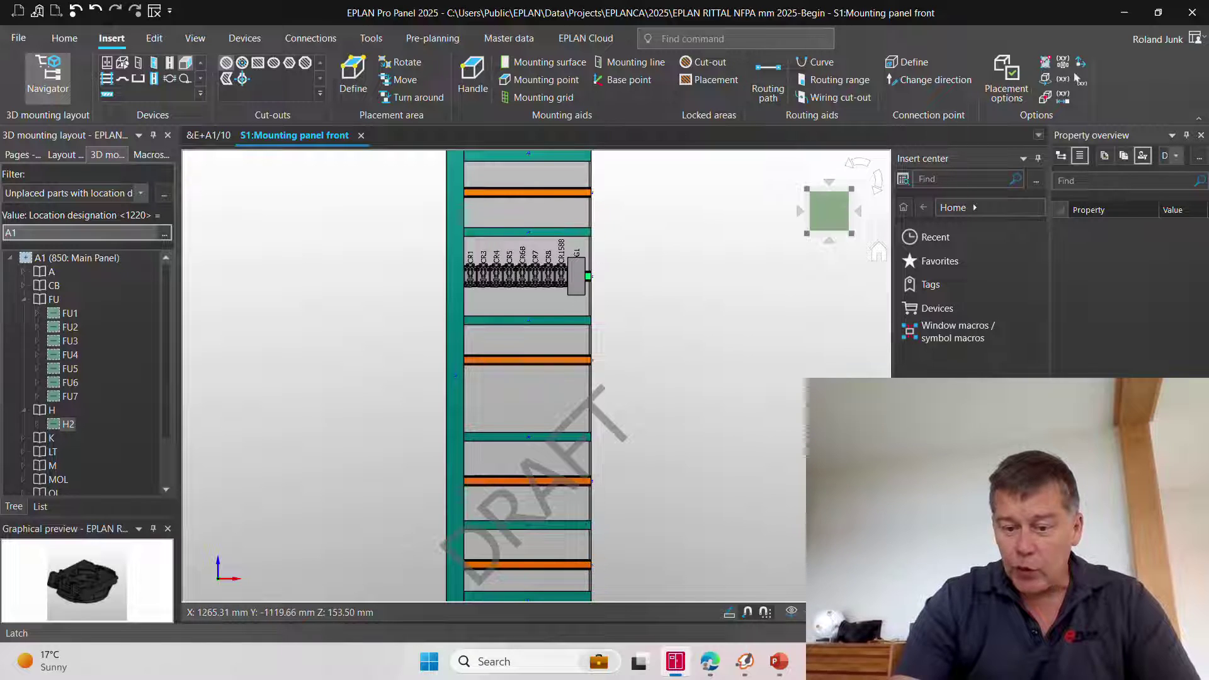
left_click(524, 396)
scroll(508, 398, "up", 5)
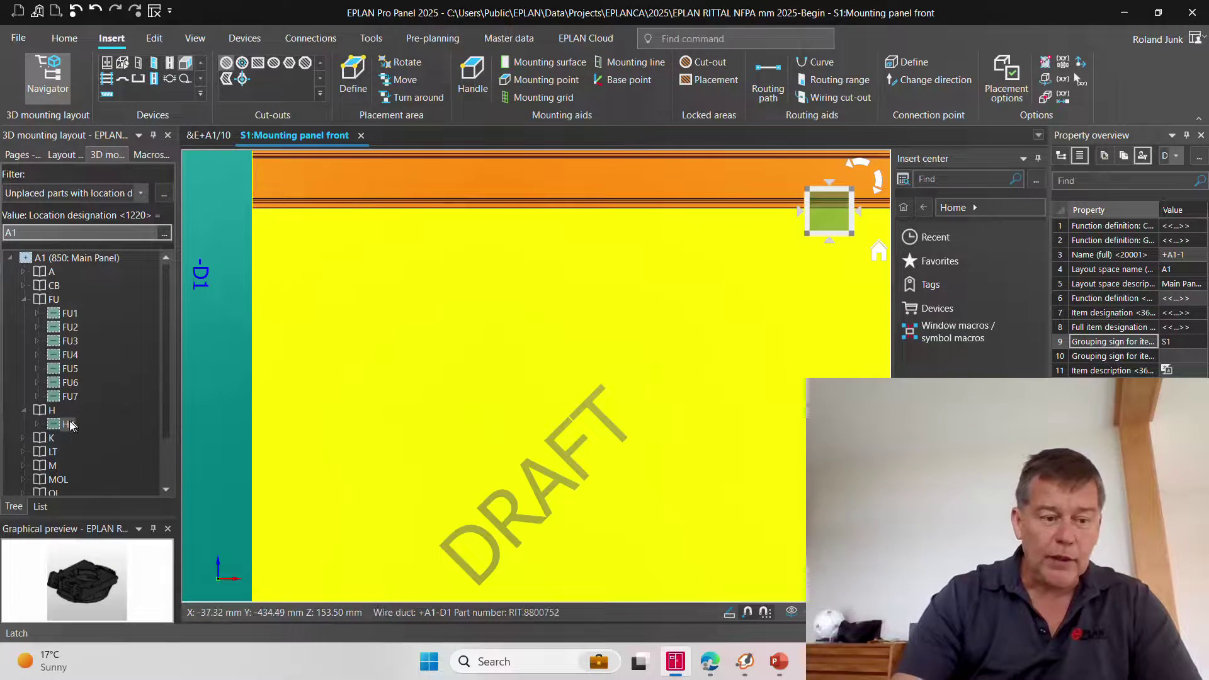
Abandon placing pilot light H2, expand the K group and preview modules K1–K4
left_click_drag(68, 424, 441, 413)
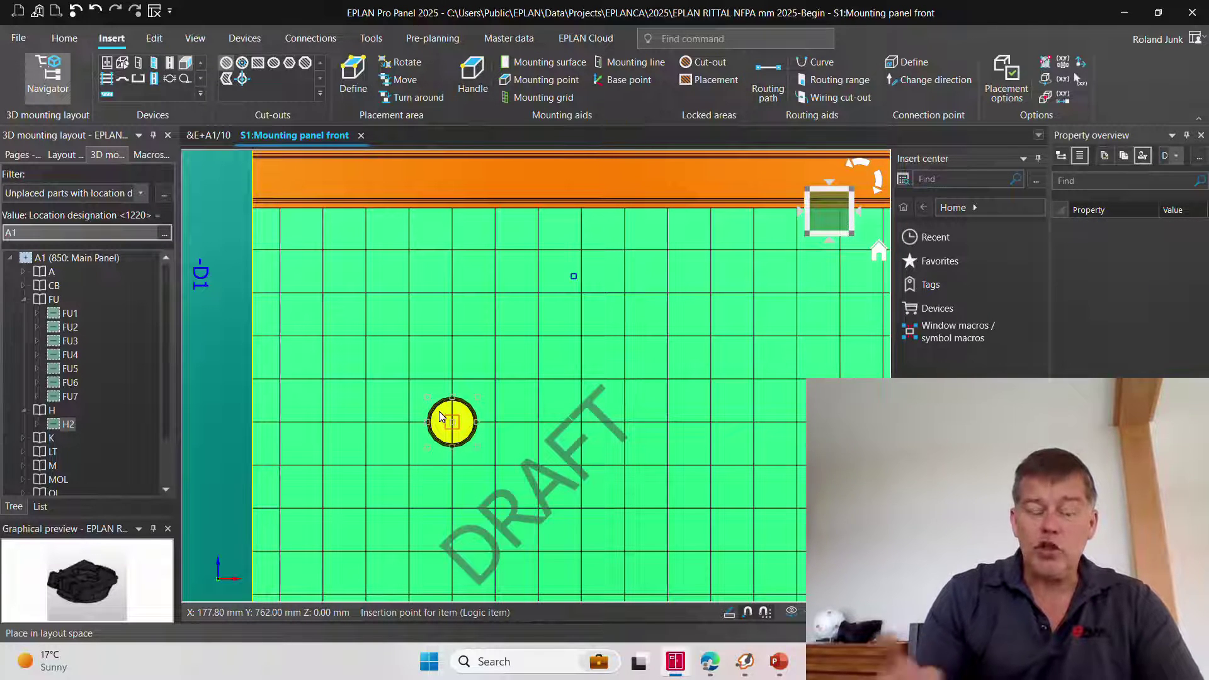
left_click(29, 439)
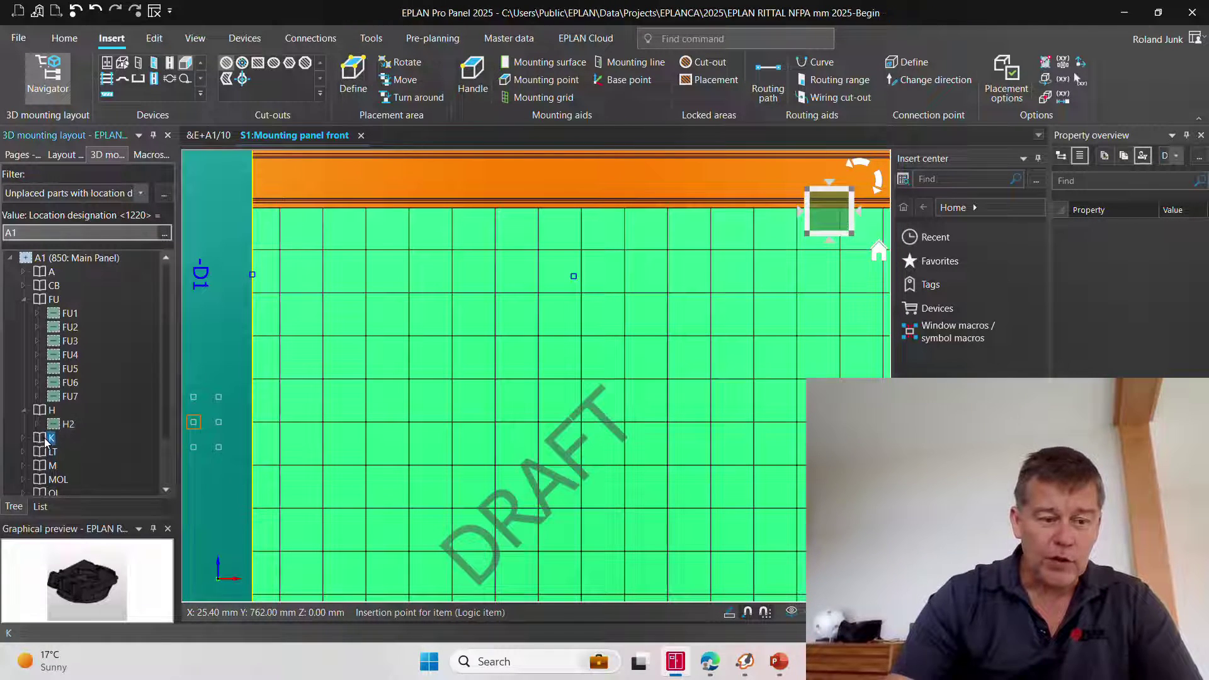
left_click(24, 437)
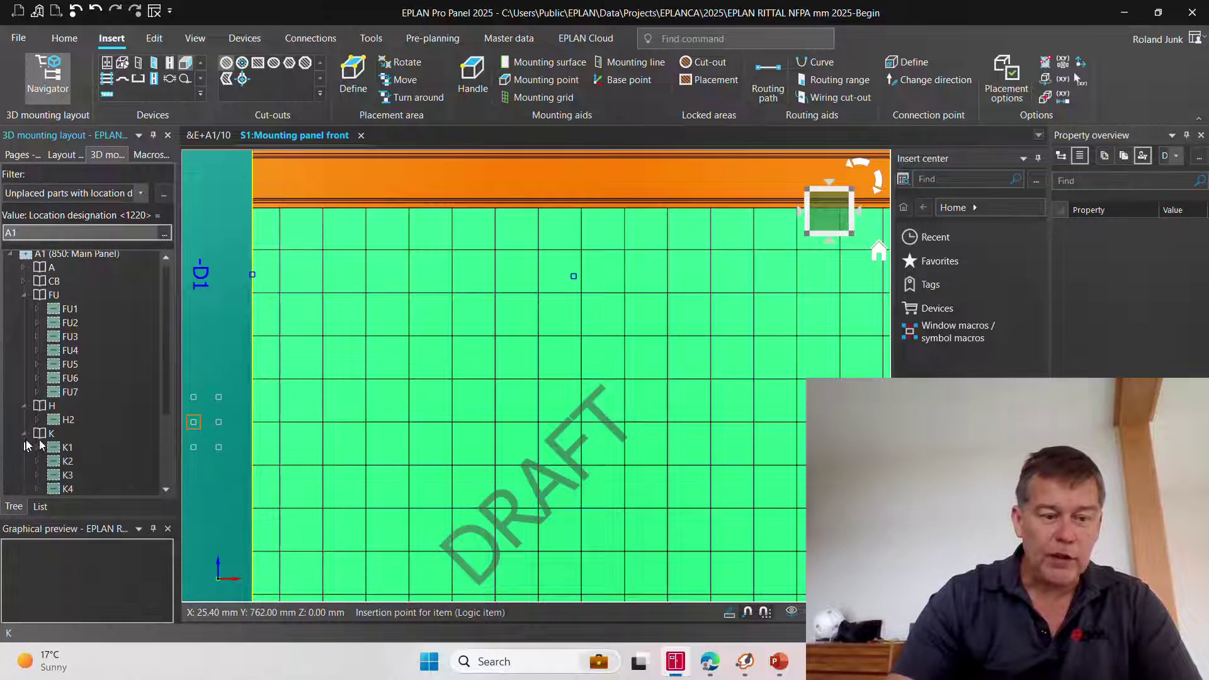
left_click(451, 422)
scroll(466, 428, "down", 5)
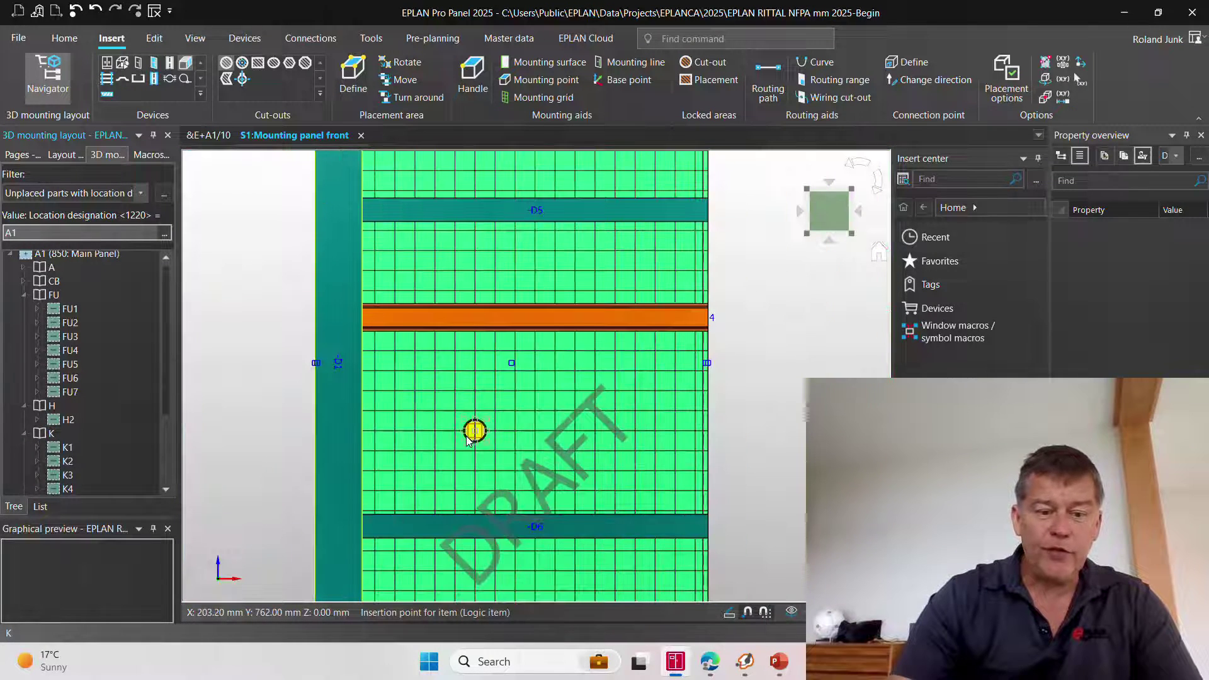
left_click(50, 439)
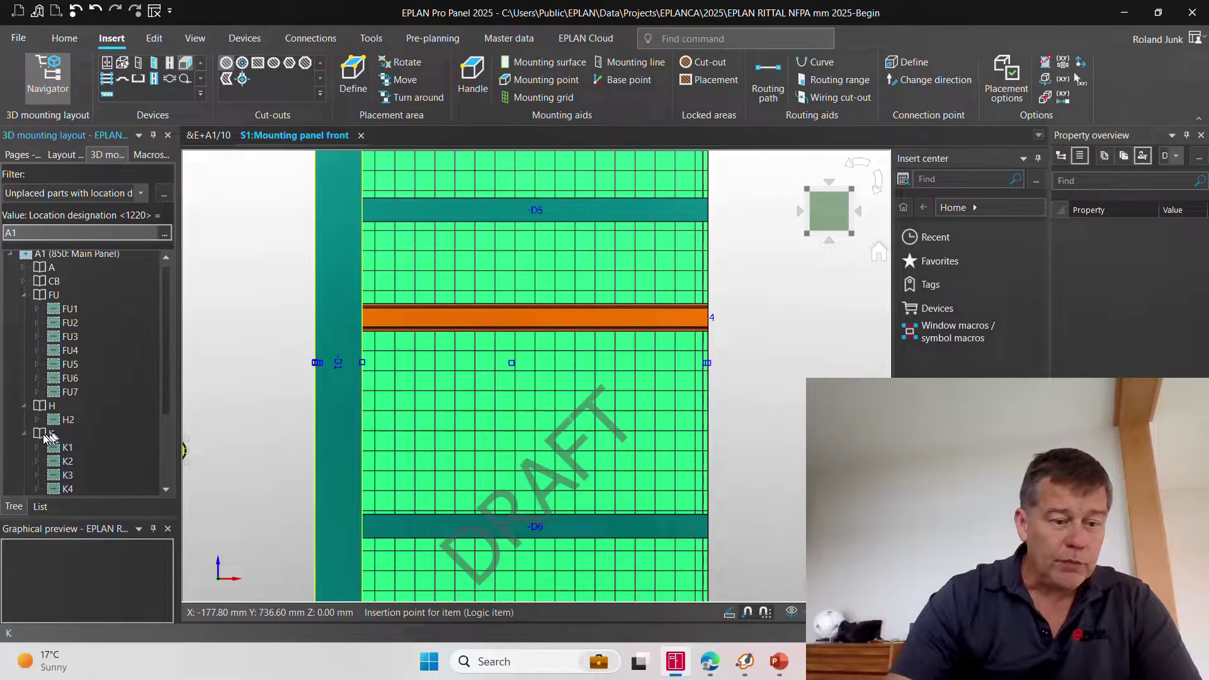
left_click(67, 460)
left_click(67, 475)
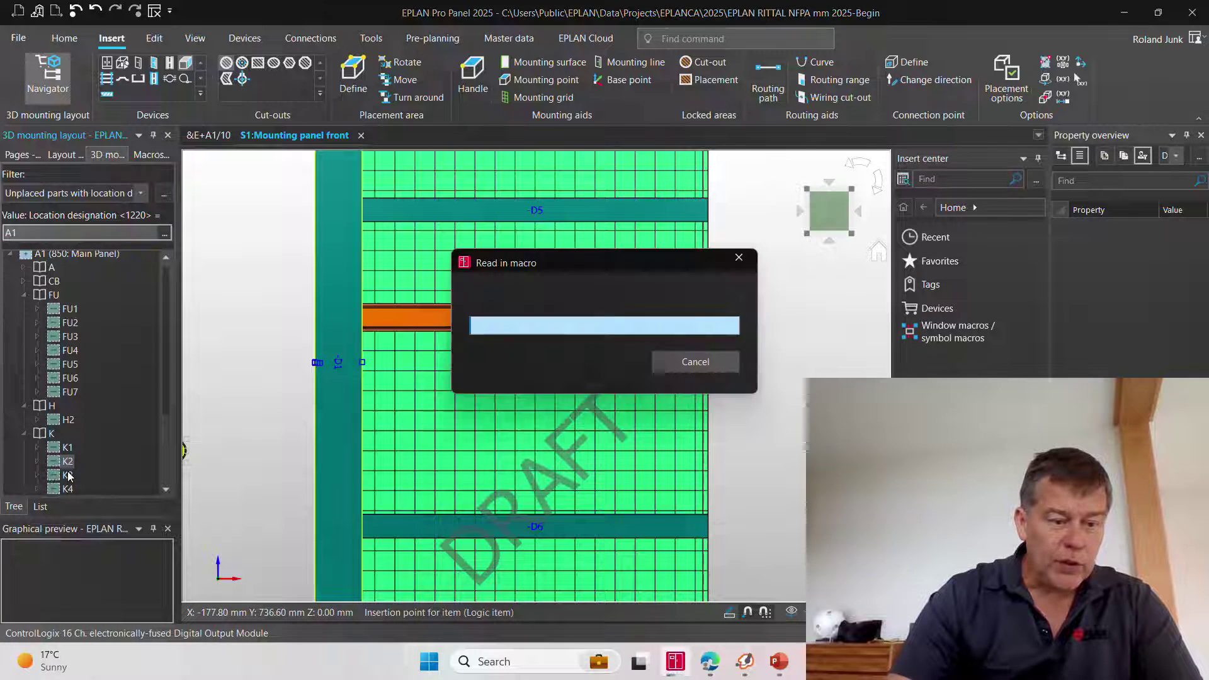
left_click(69, 489)
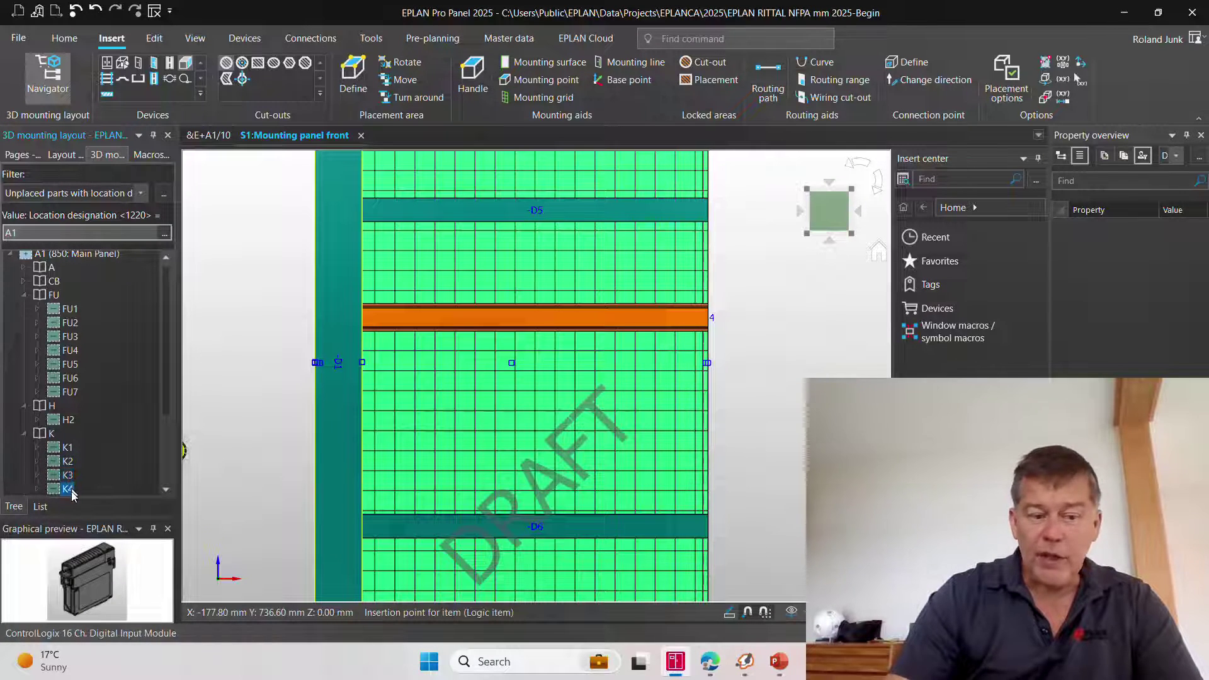
scroll(71, 446, "down", 3)
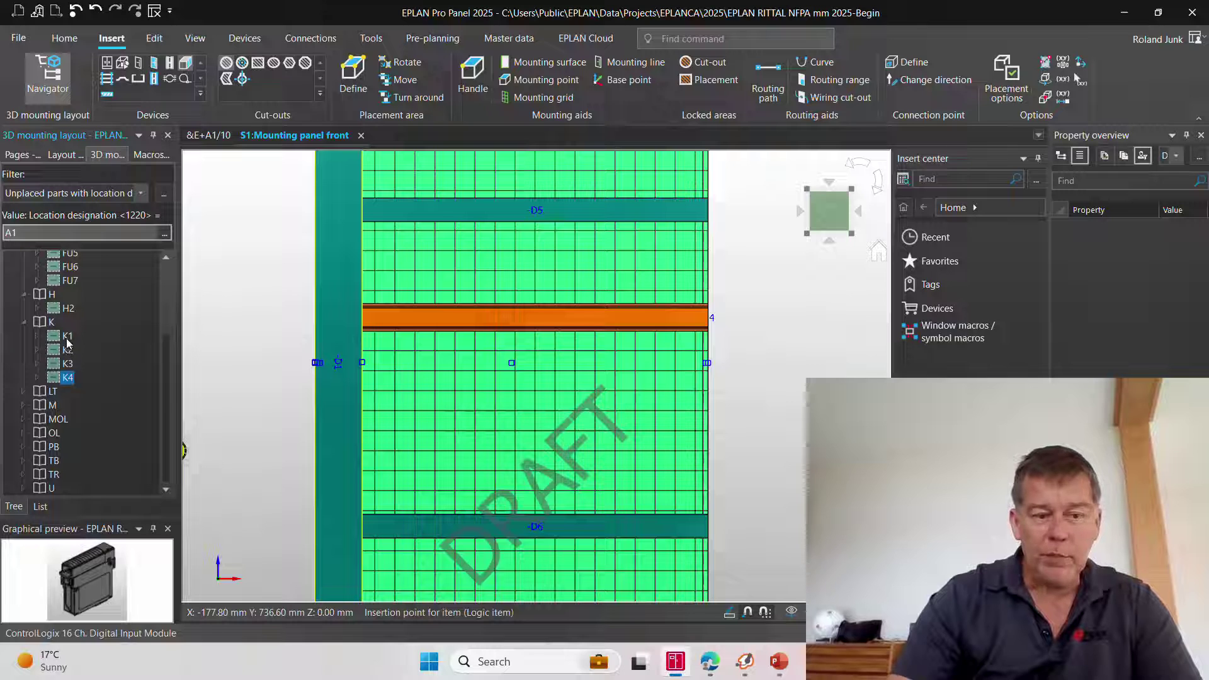
Place thermostat K1 at the right end of the top DIN rail
left_click(68, 337)
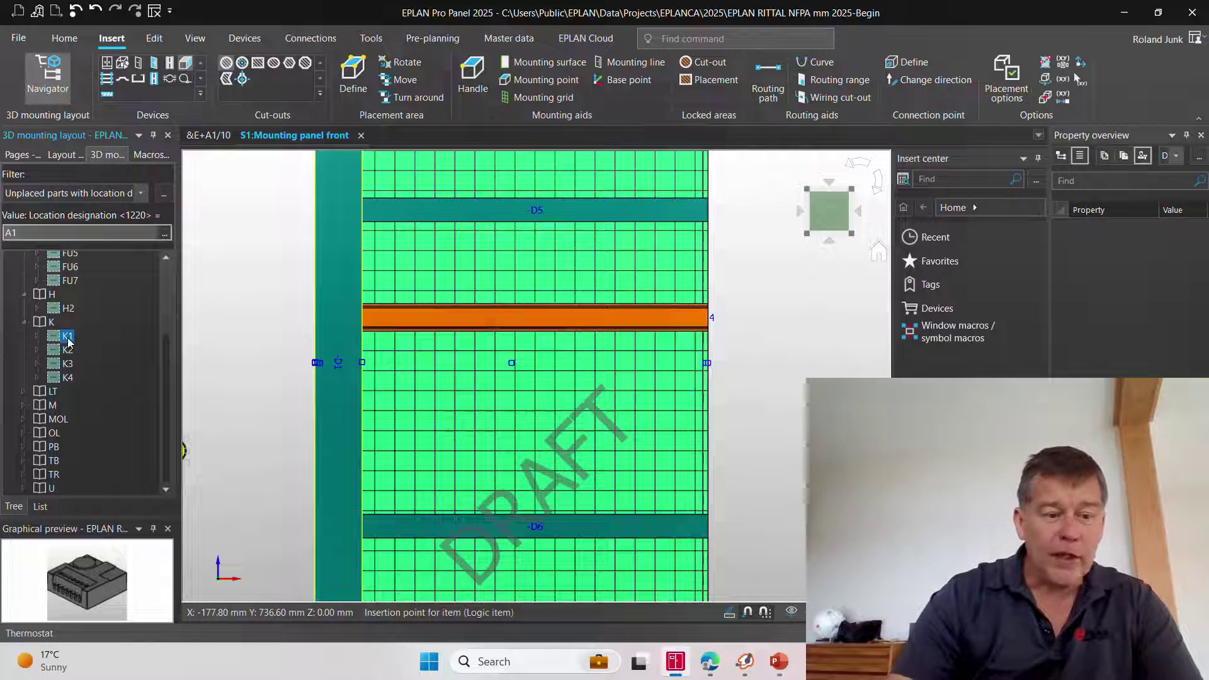
left_click_drag(68, 343, 394, 326)
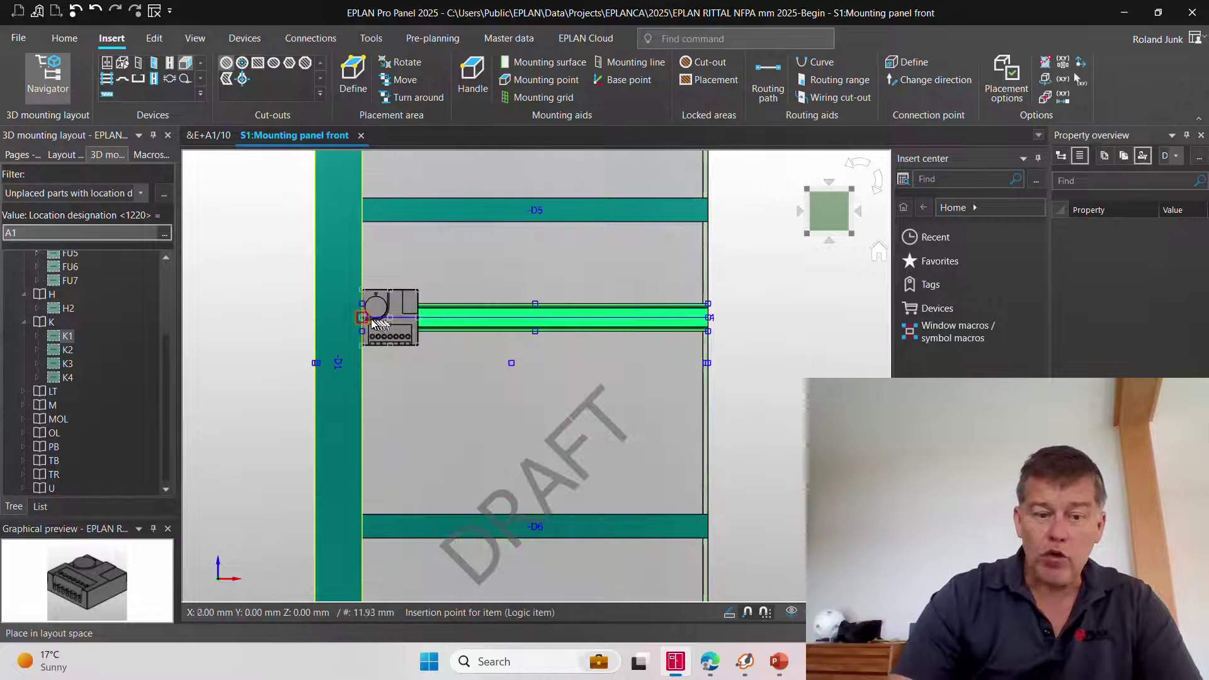
scroll(455, 484, "down", 3)
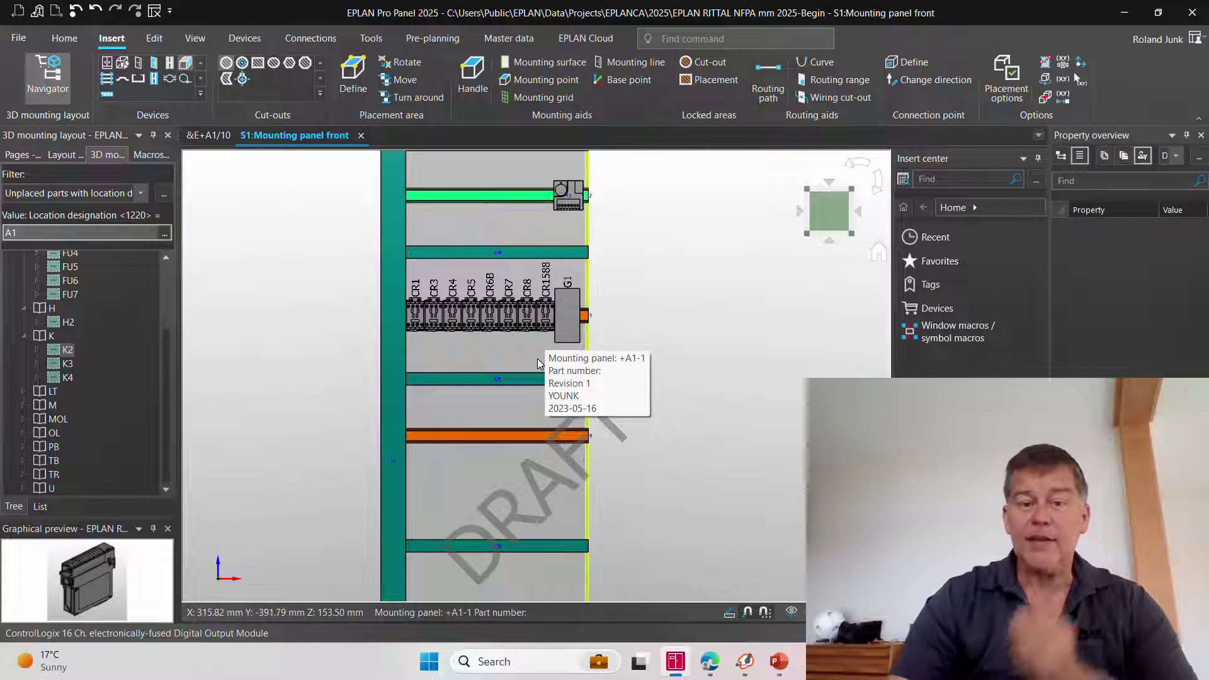
Expand the MOL and OL groups, preview MOL1, OL3 and OL5, and pick OL1
left_click(25, 419)
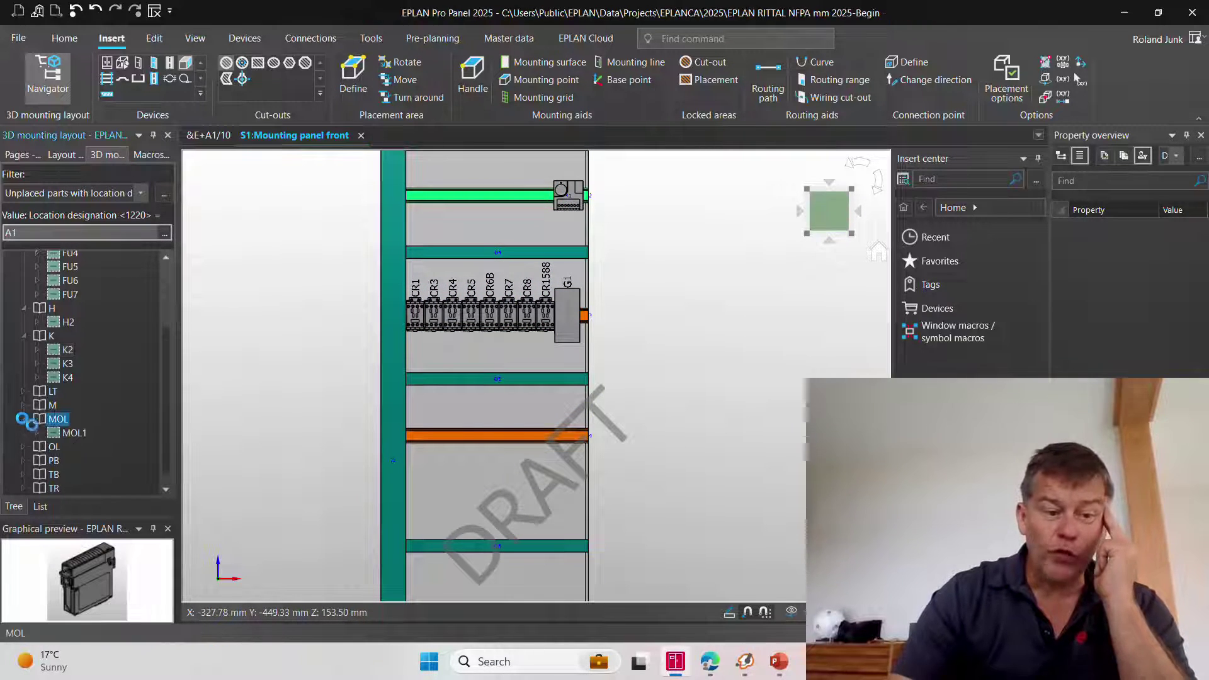
left_click(70, 433)
double_click(38, 447)
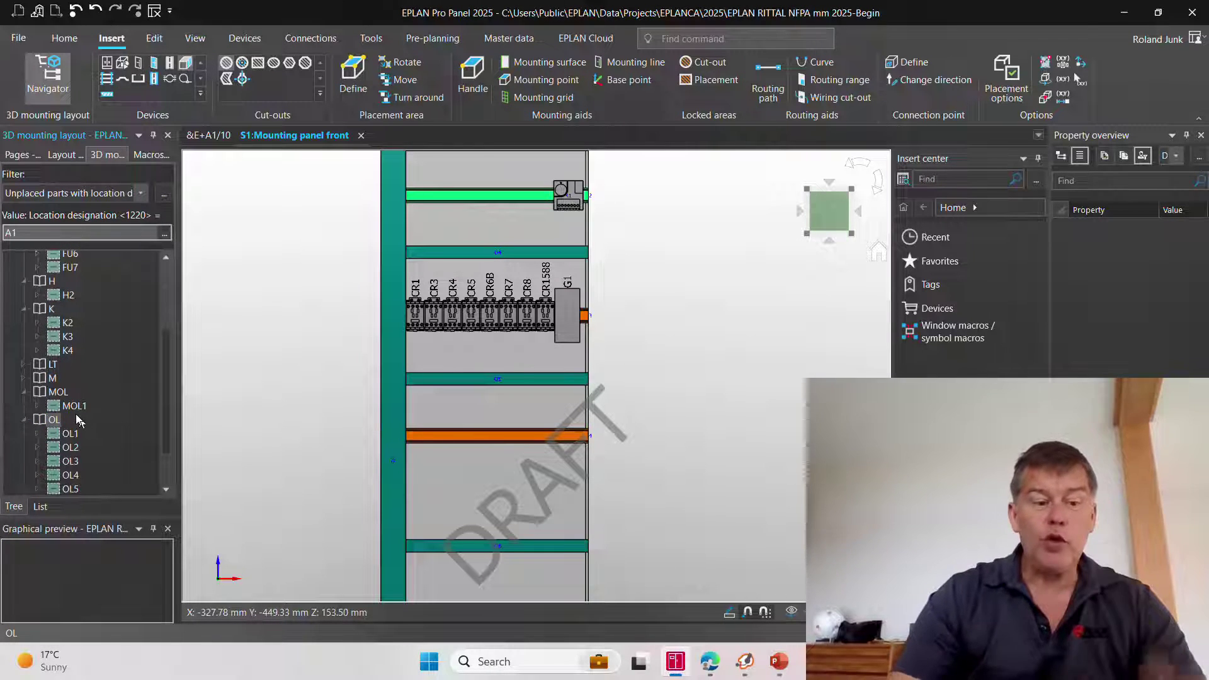
double_click(74, 406)
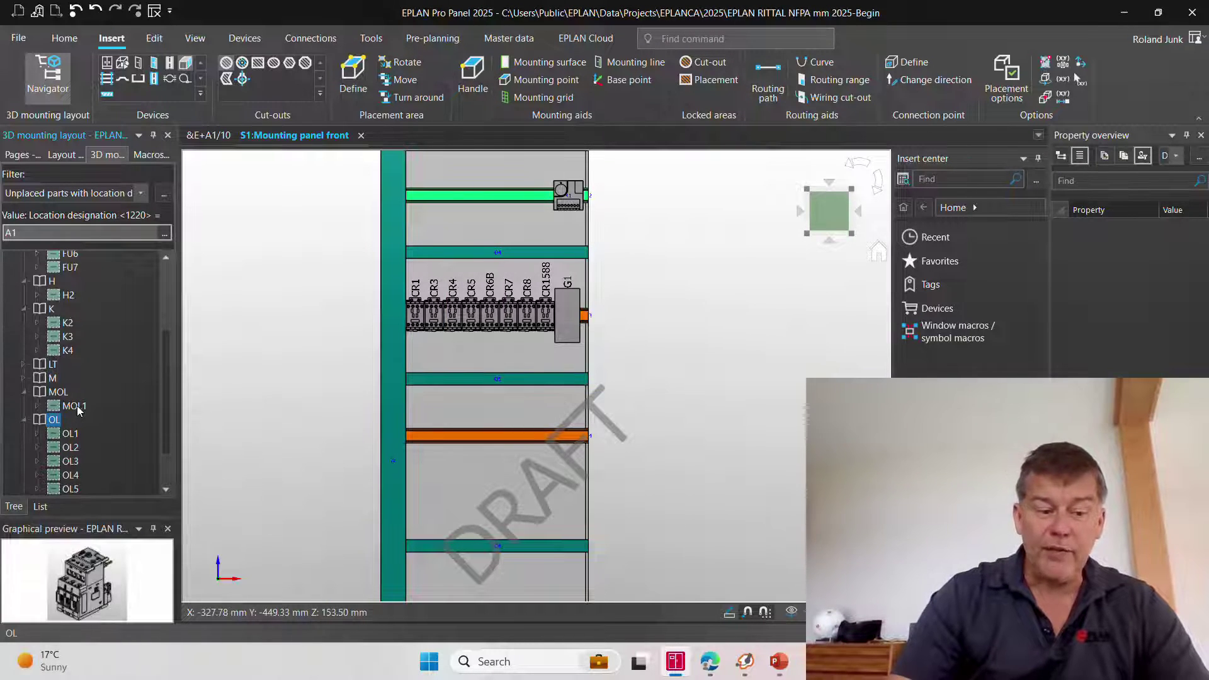
left_click(76, 408)
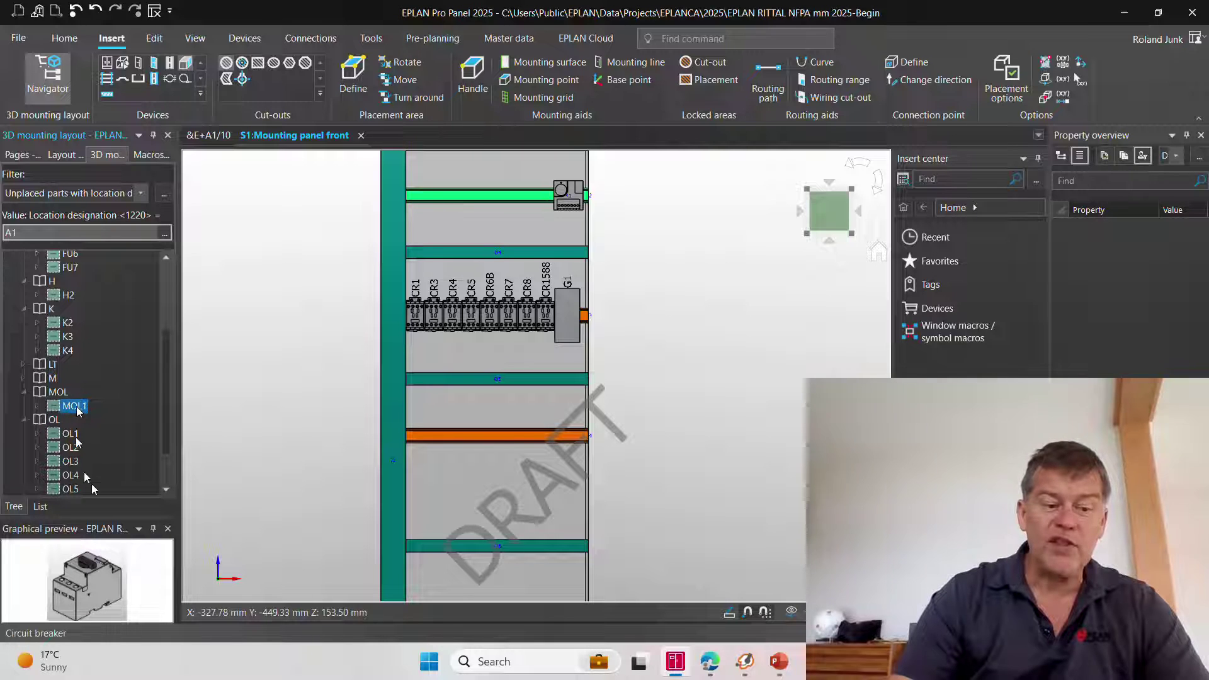
left_click(68, 462)
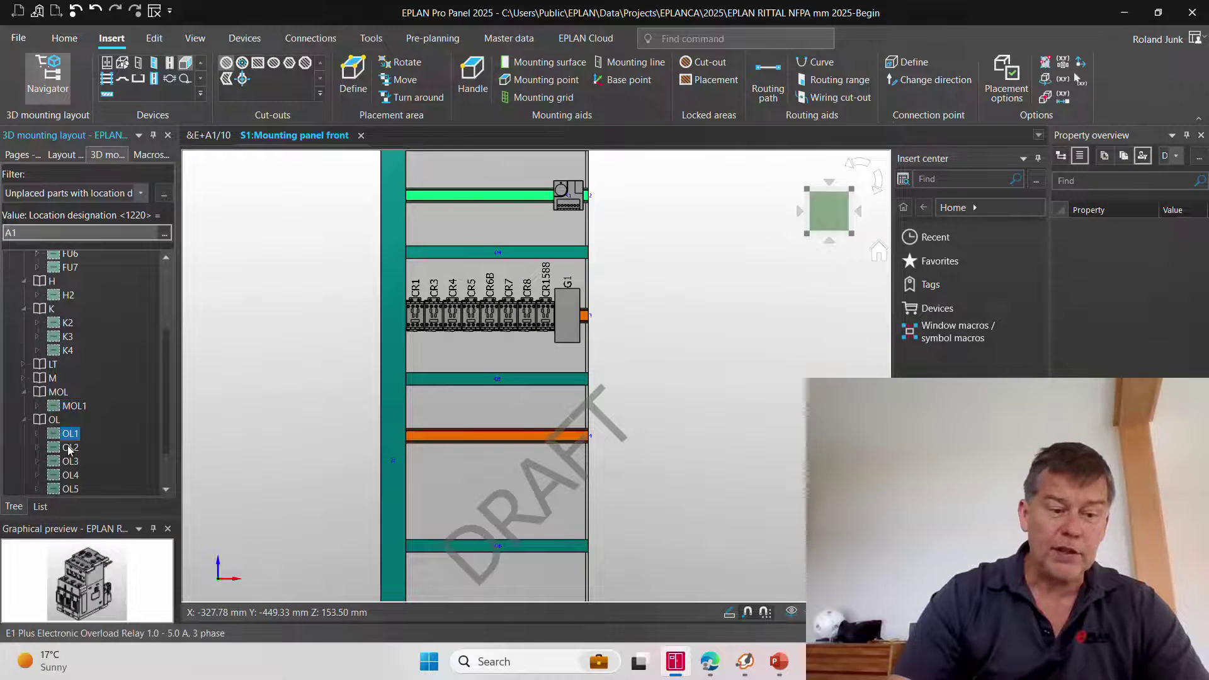
left_click(70, 489)
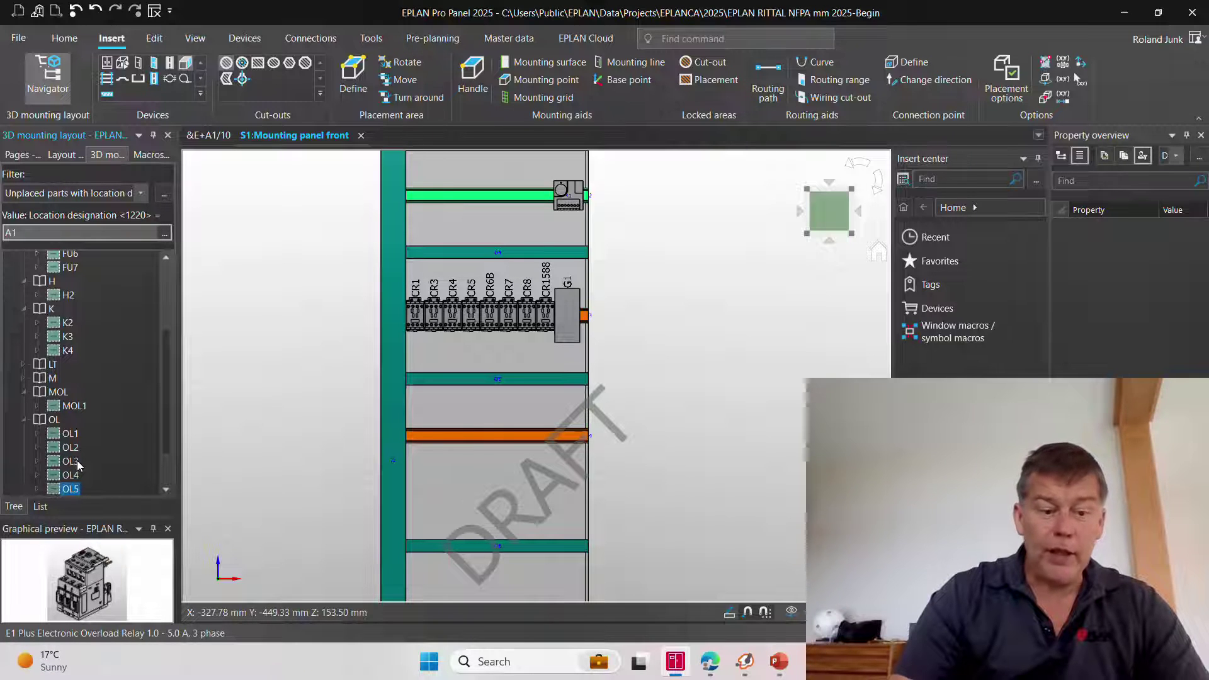
left_click(69, 434)
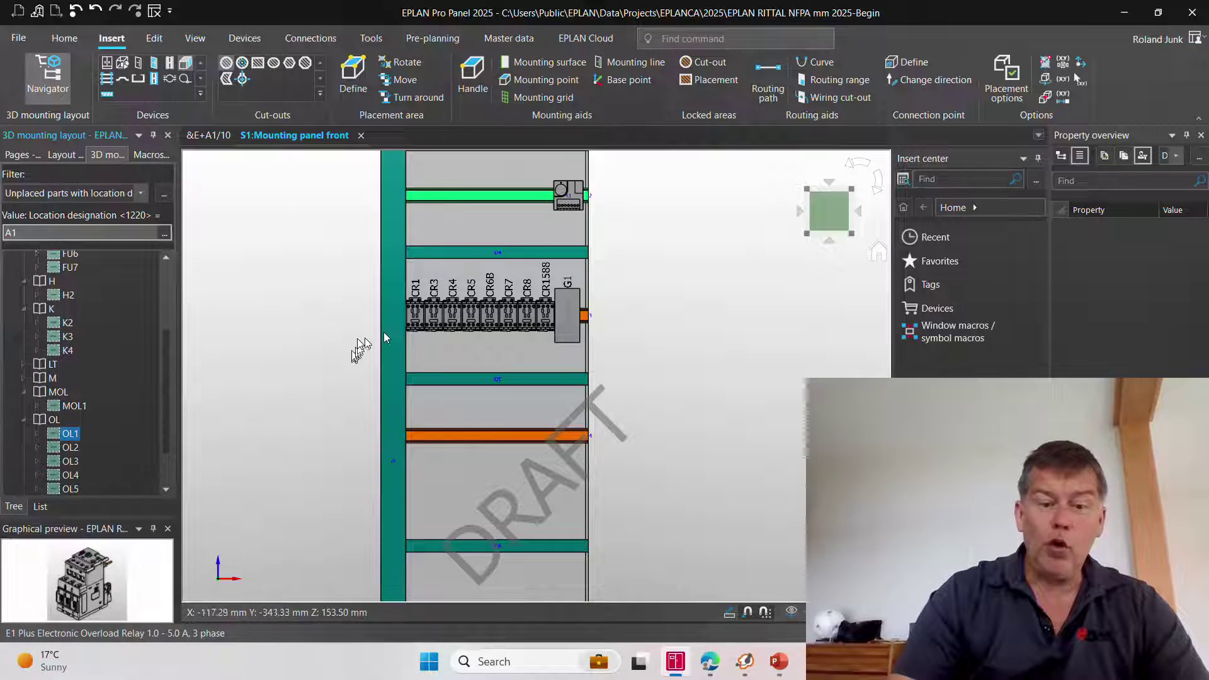
scroll(420, 333, "up", 2)
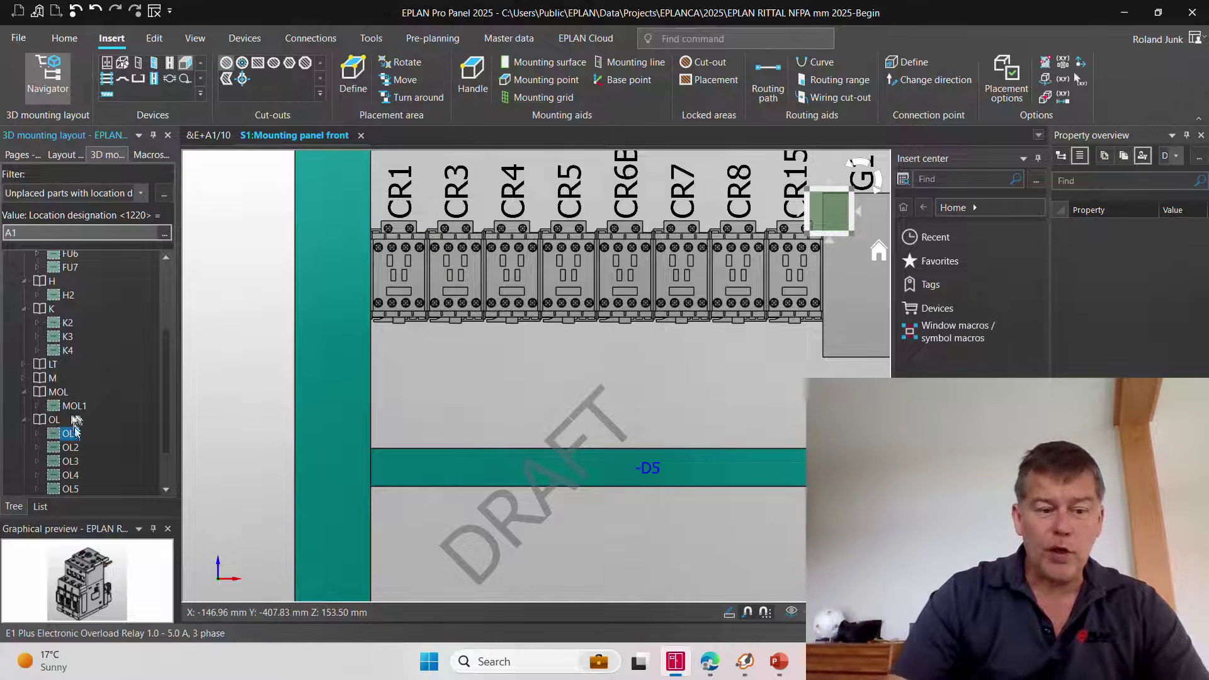
Place overload relay OL1 directly beneath CR1, orbit to check it, then return to the front view
left_click_drag(189, 416, 438, 404)
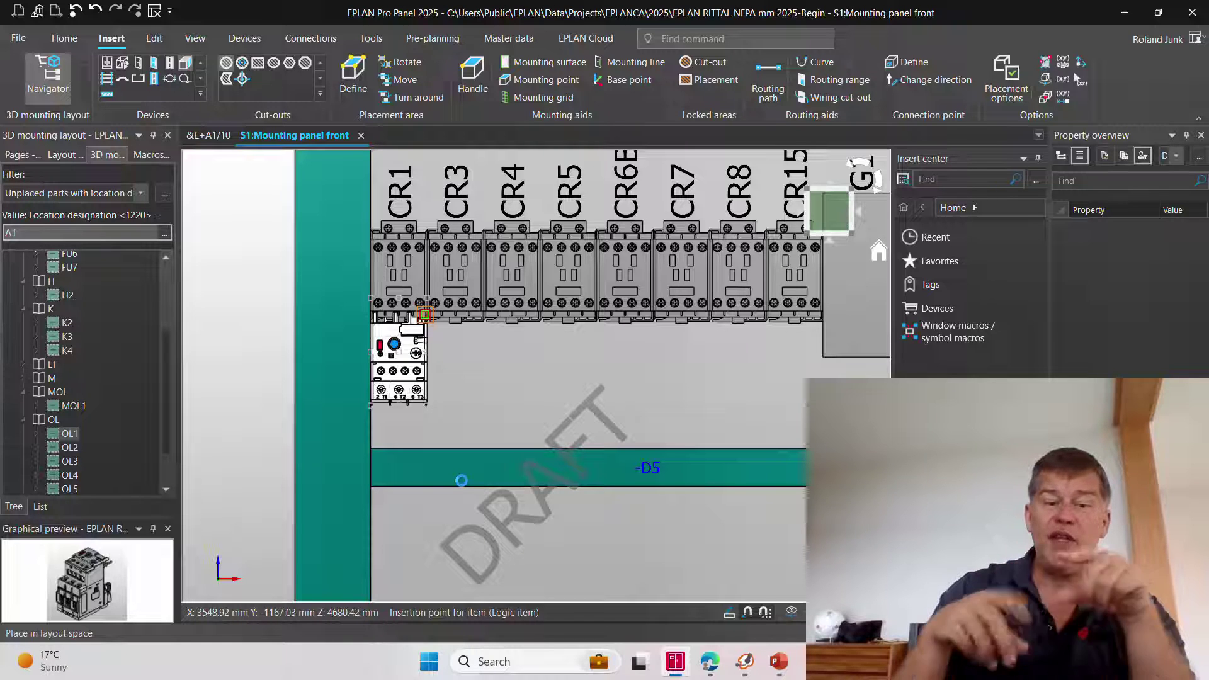
left_click(460, 481)
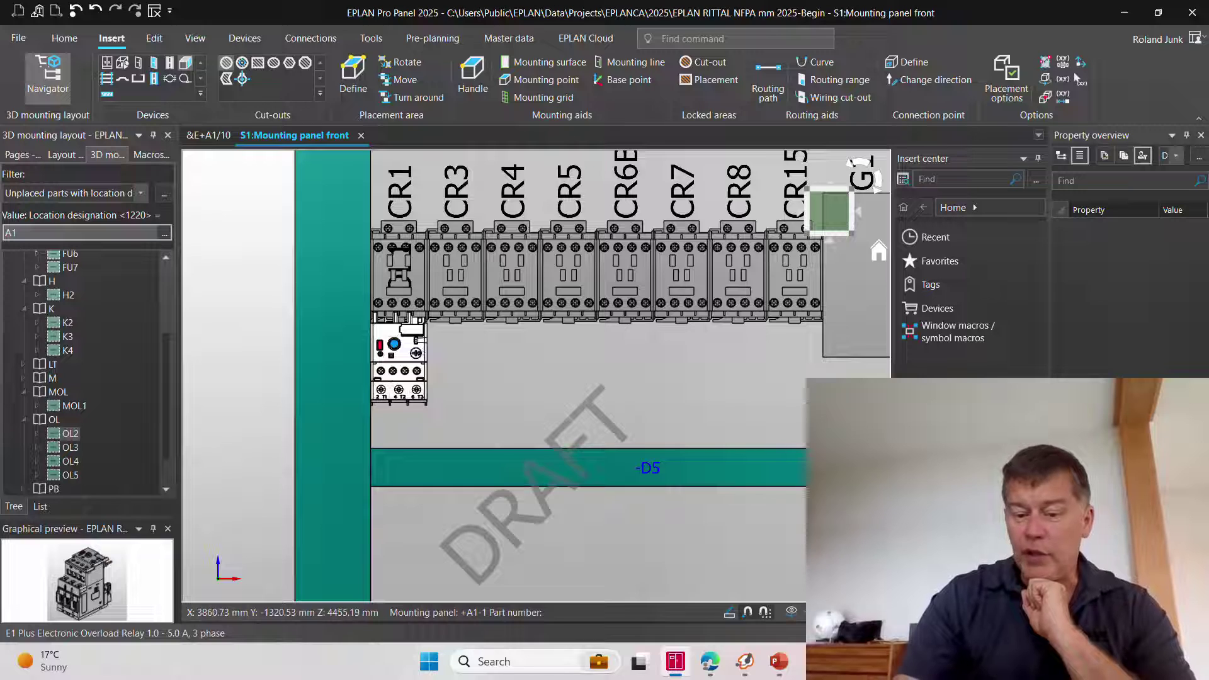
middle_click_drag(724, 534, 618, 423, "shift")
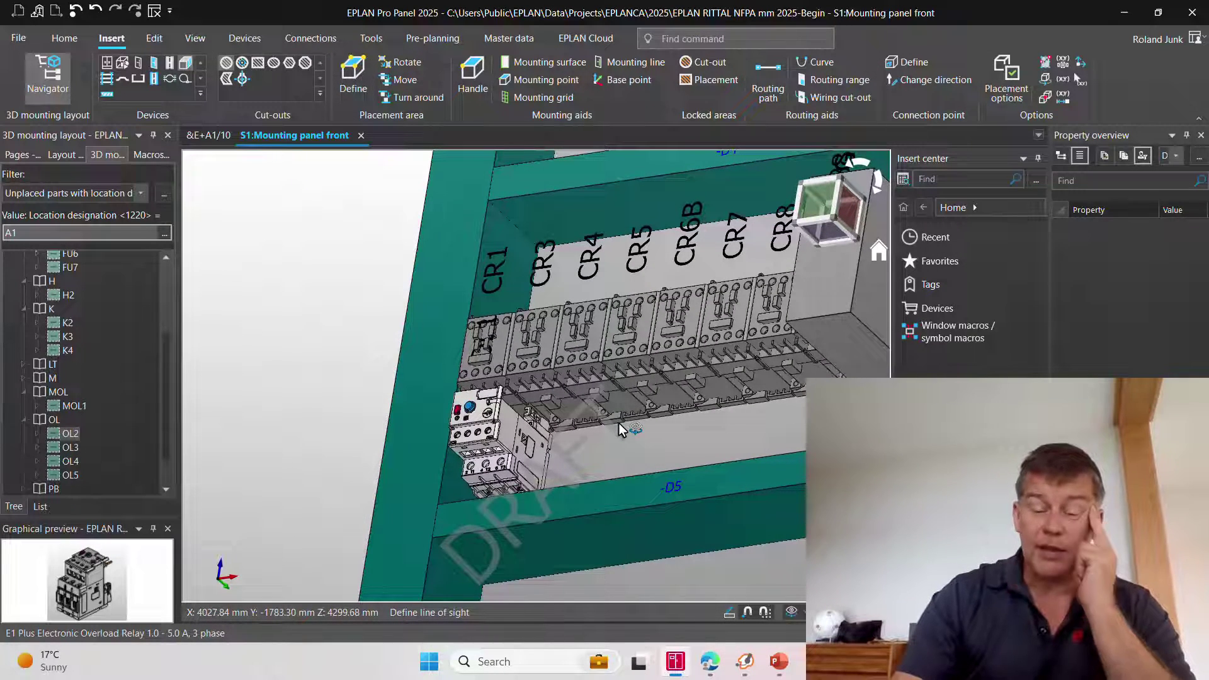
left_click(823, 202)
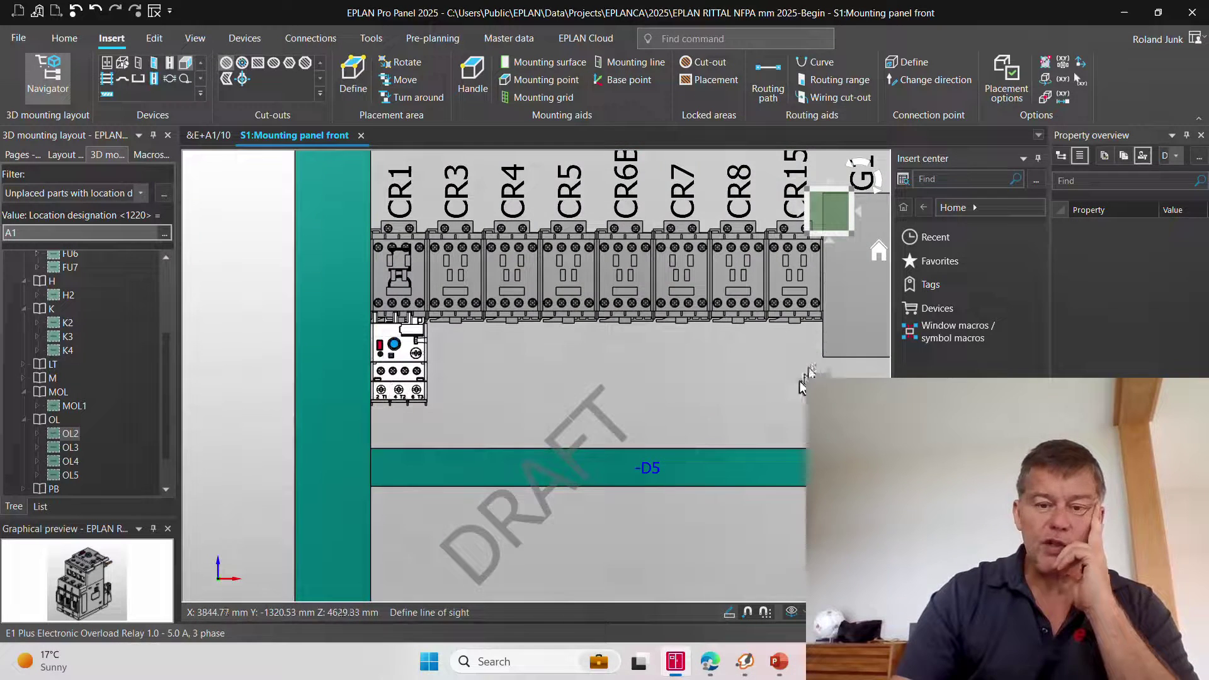
Place circuit breaker MOL1 on the lower green rail with a 12in X offset
left_click(74, 406)
left_click_drag(74, 406, 644, 529)
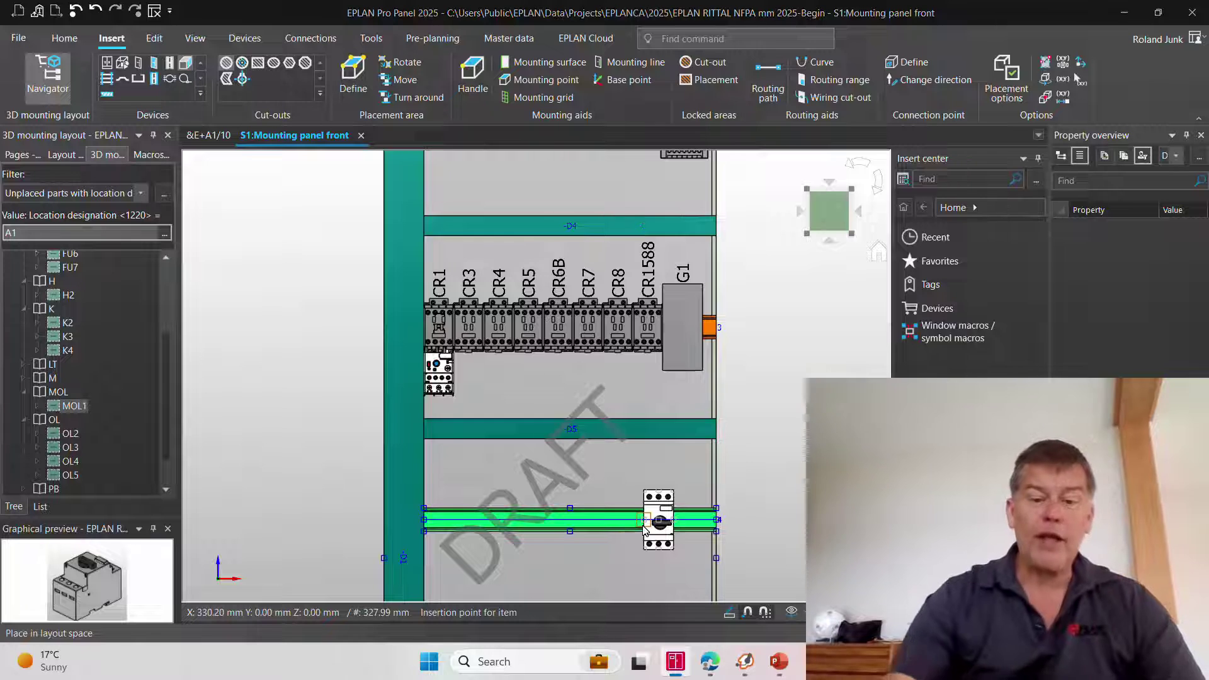
key("o")
left_click(780, 155)
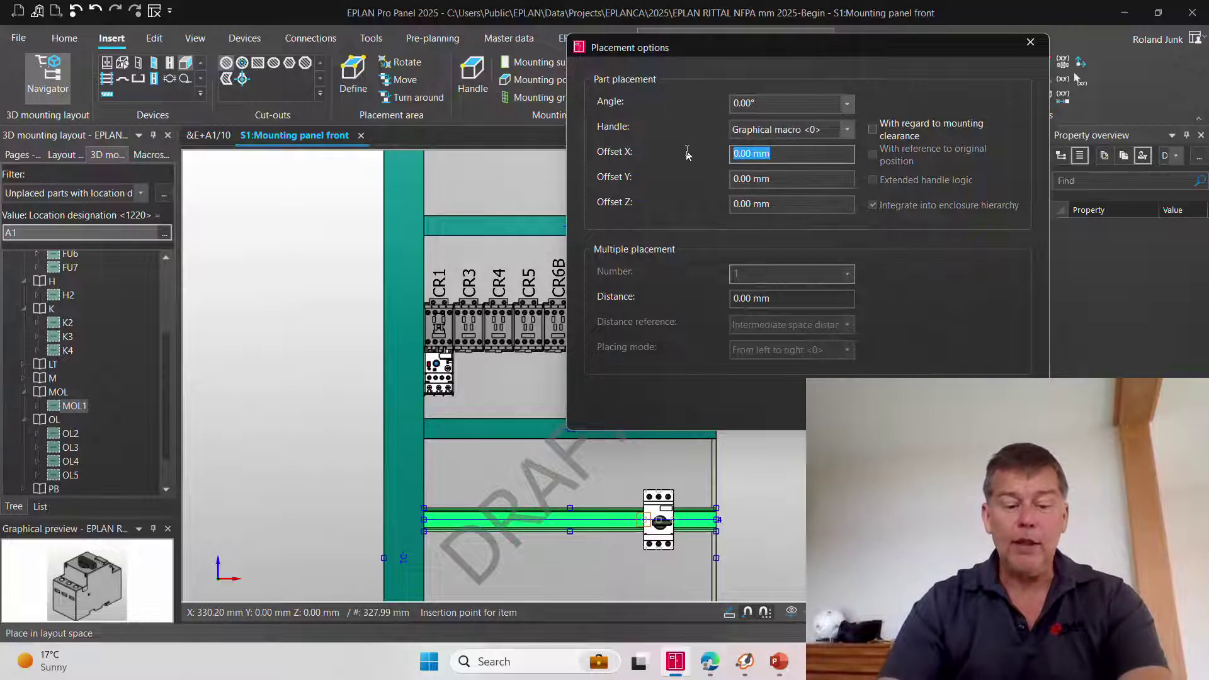
type("12in")
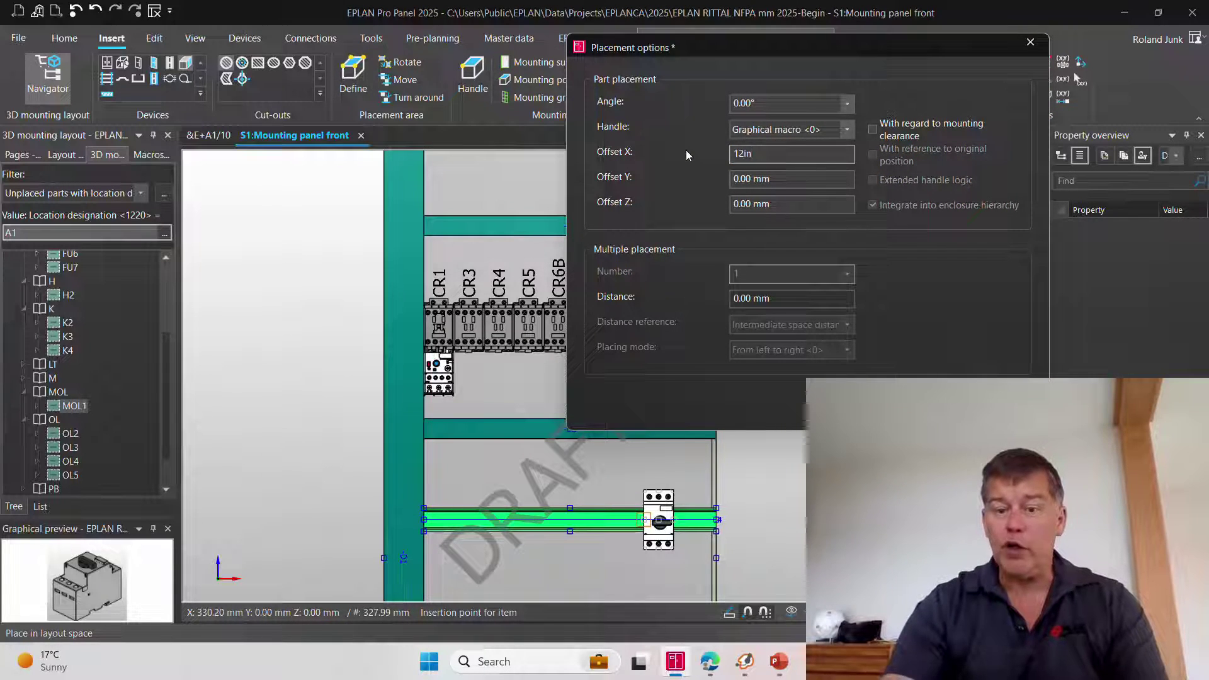
key("Return")
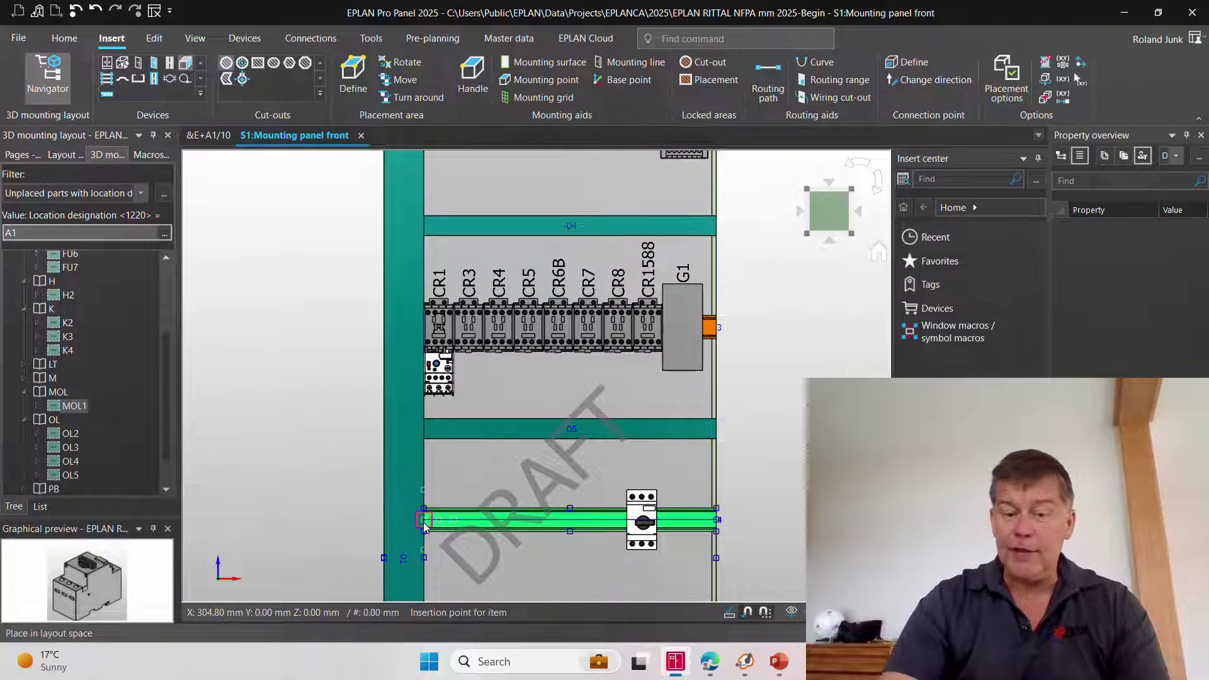
left_click(742, 546)
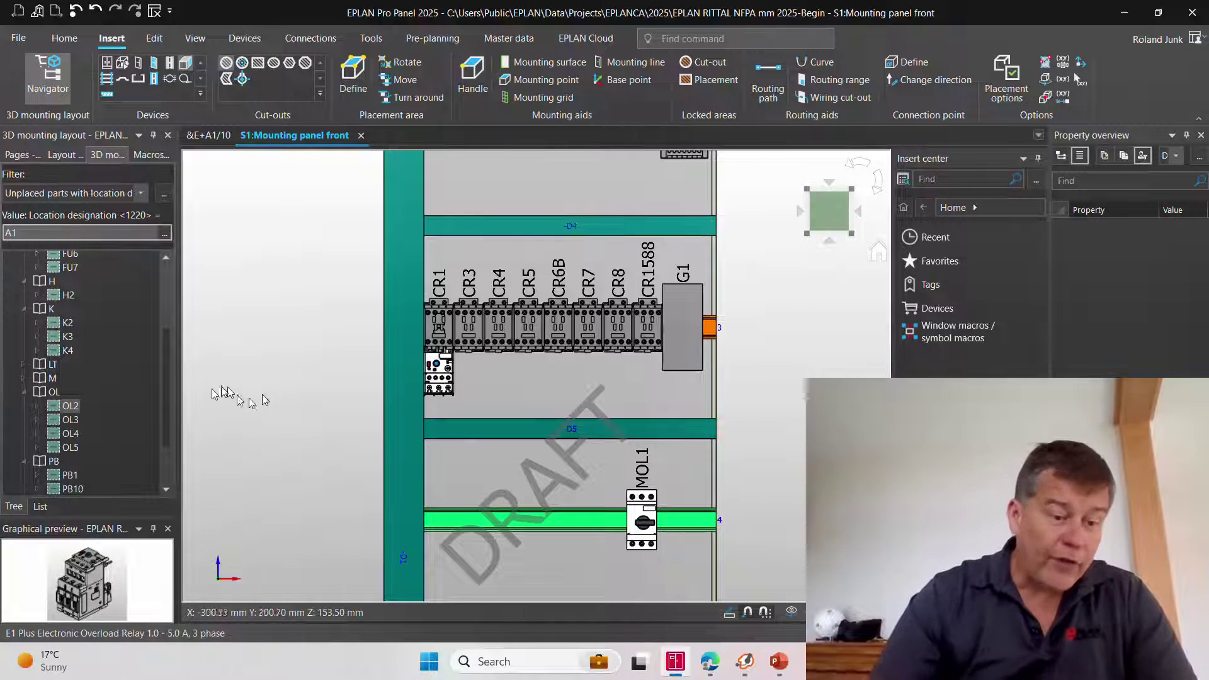
Place the complete terminal strip TB1 at the bottom rail's left end, then box-select the panel's rails and devices
scroll(169, 444, "down", 2)
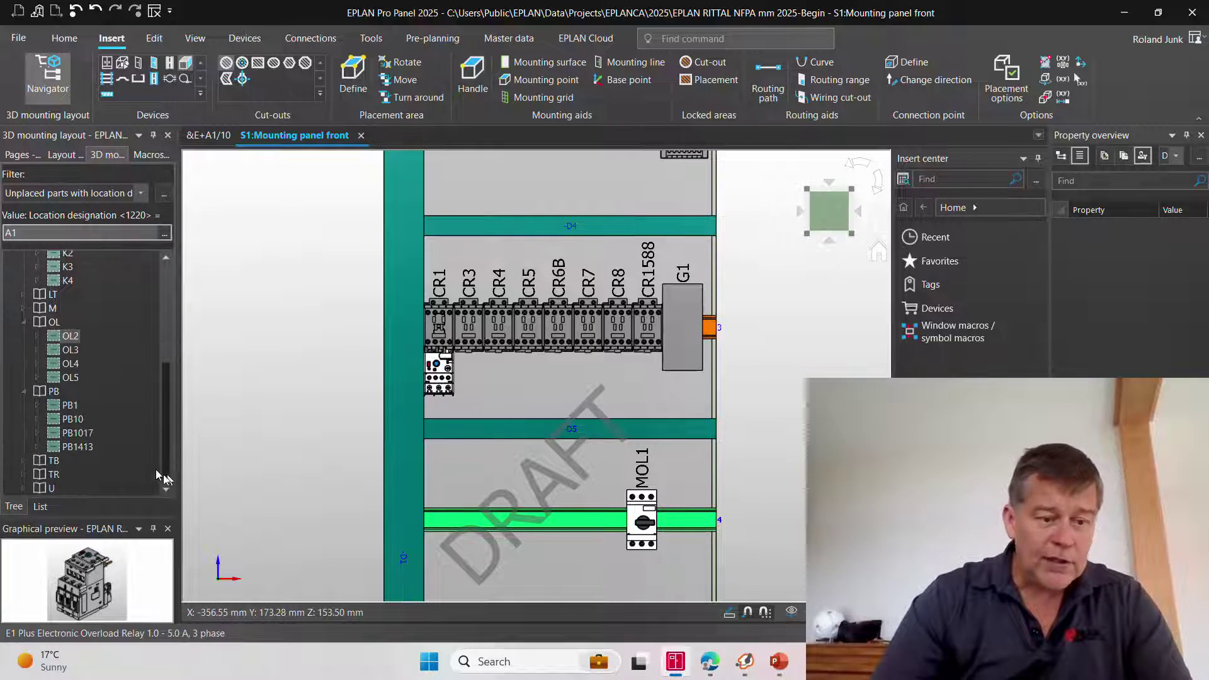
left_click(24, 460)
left_click(60, 475)
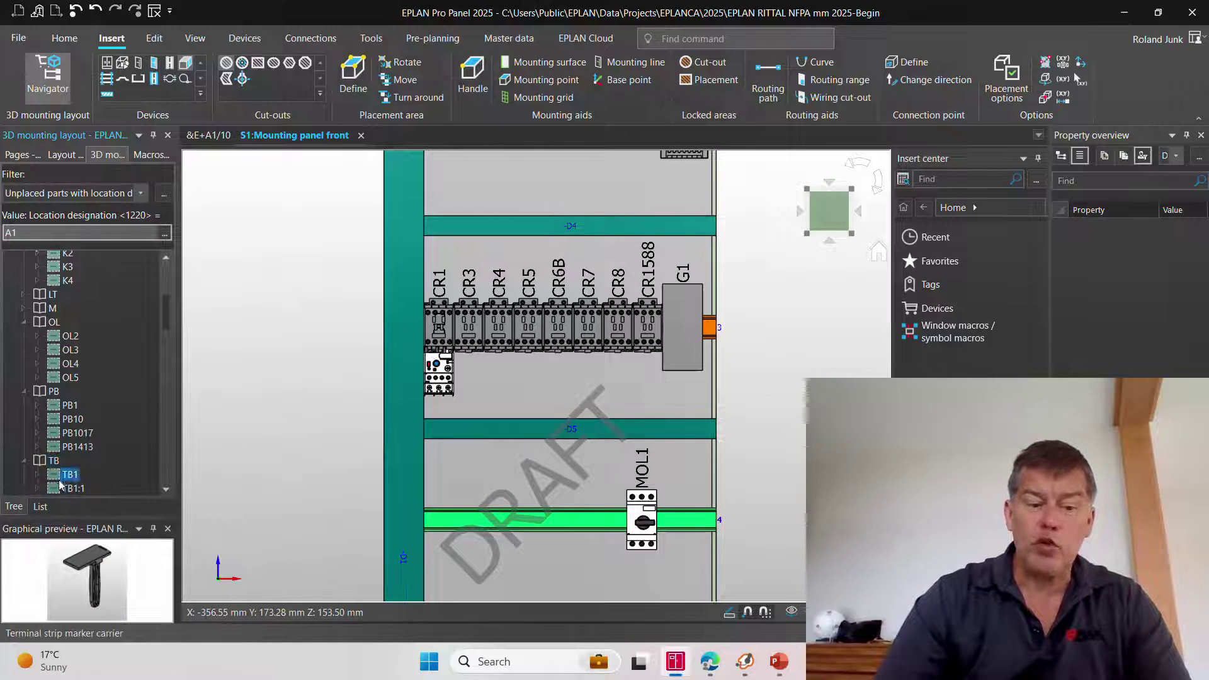
scroll(472, 327, "down", 3)
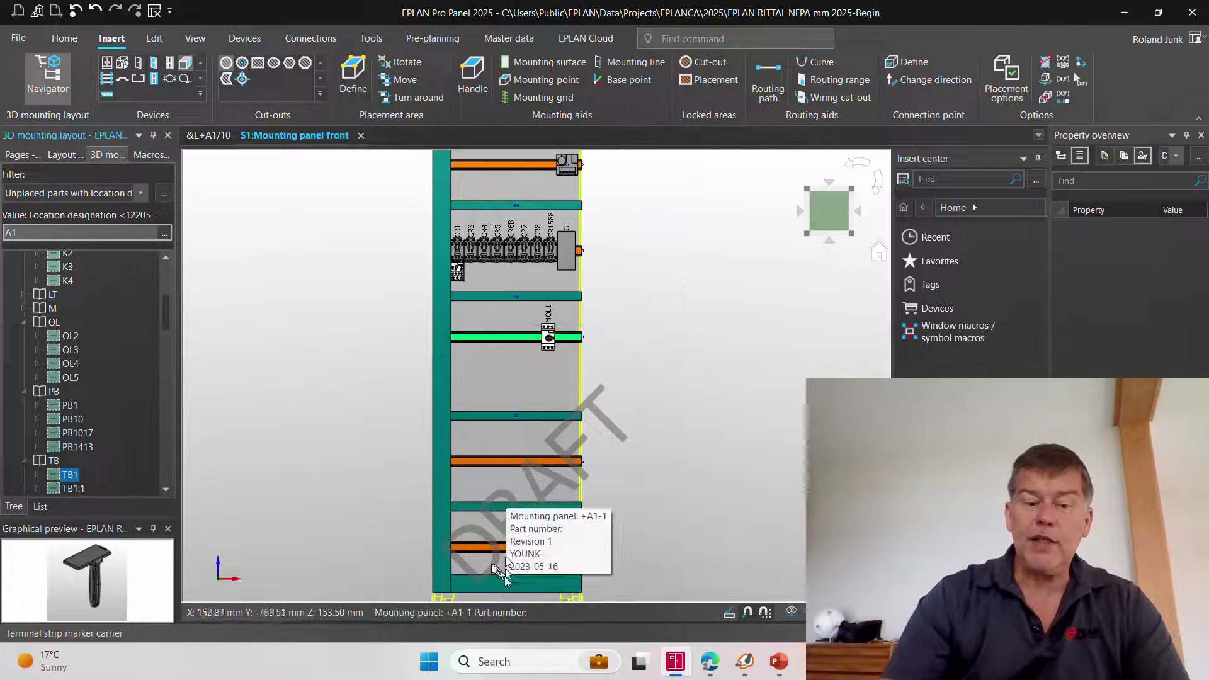
scroll(494, 566, "up", 2)
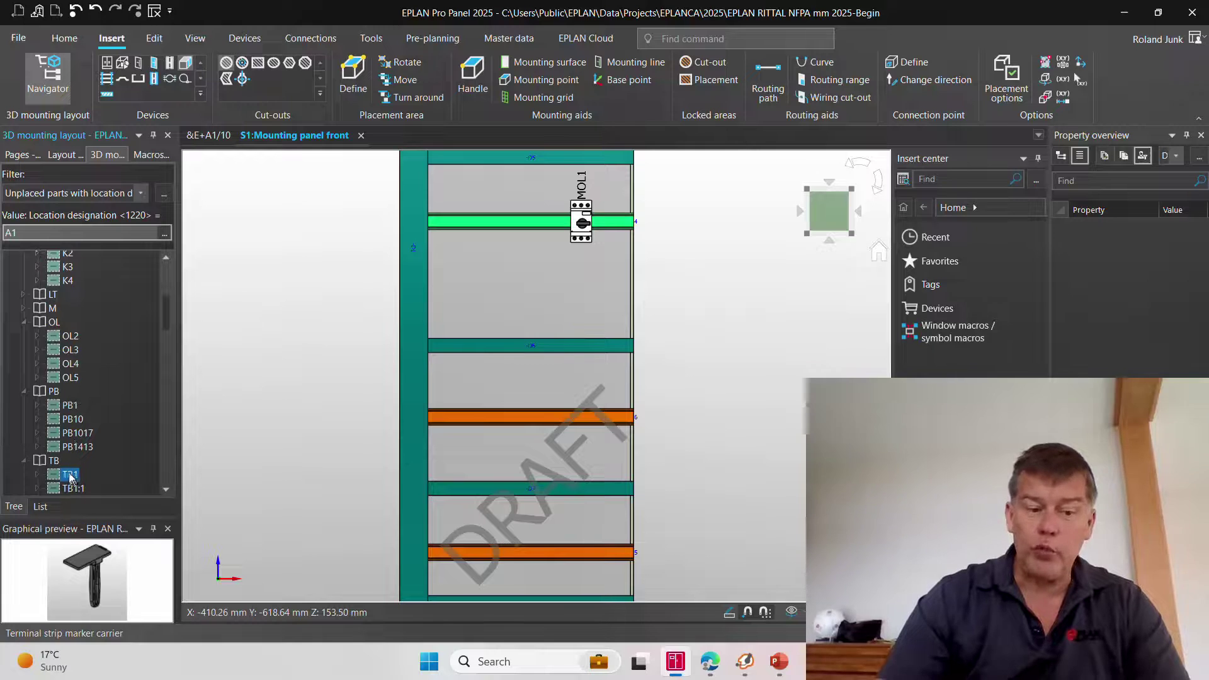
left_click_drag(71, 478, 434, 560)
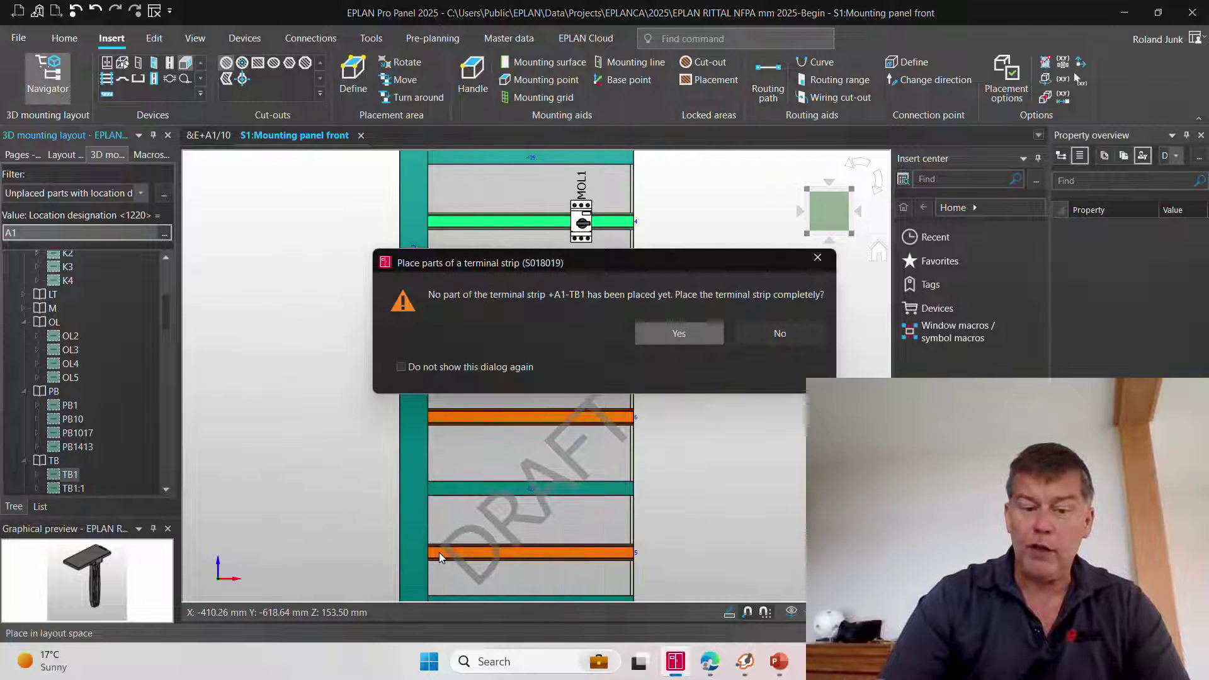
left_click(694, 333)
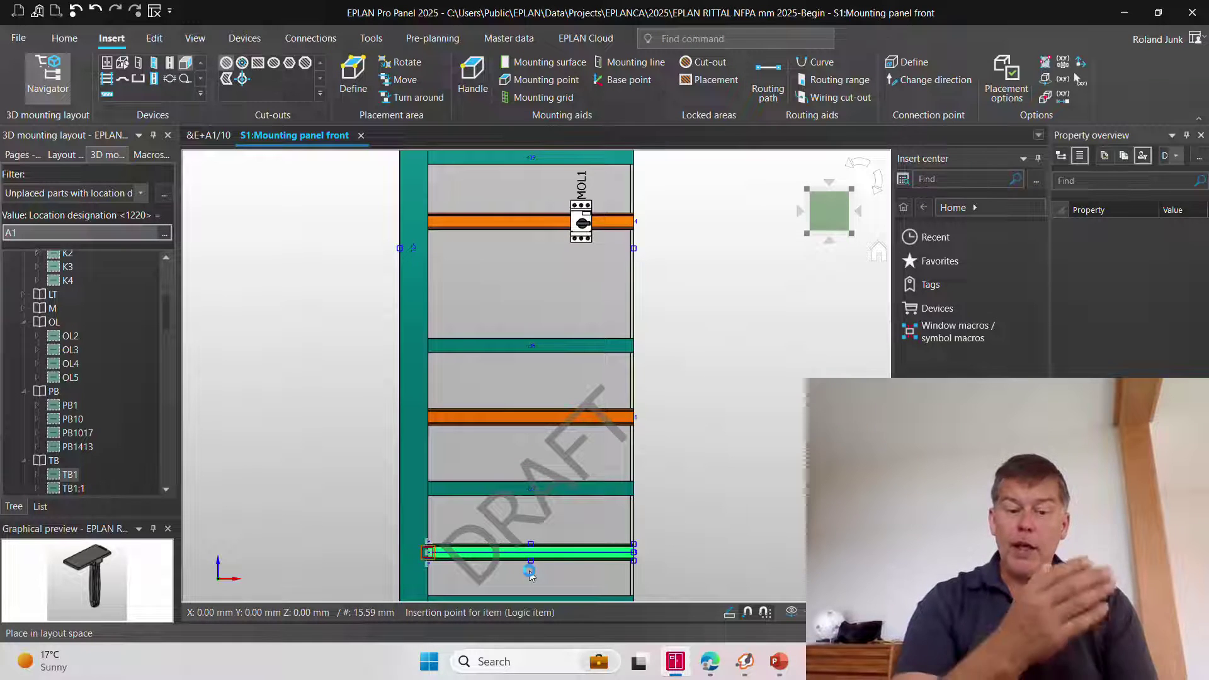
left_click(530, 574)
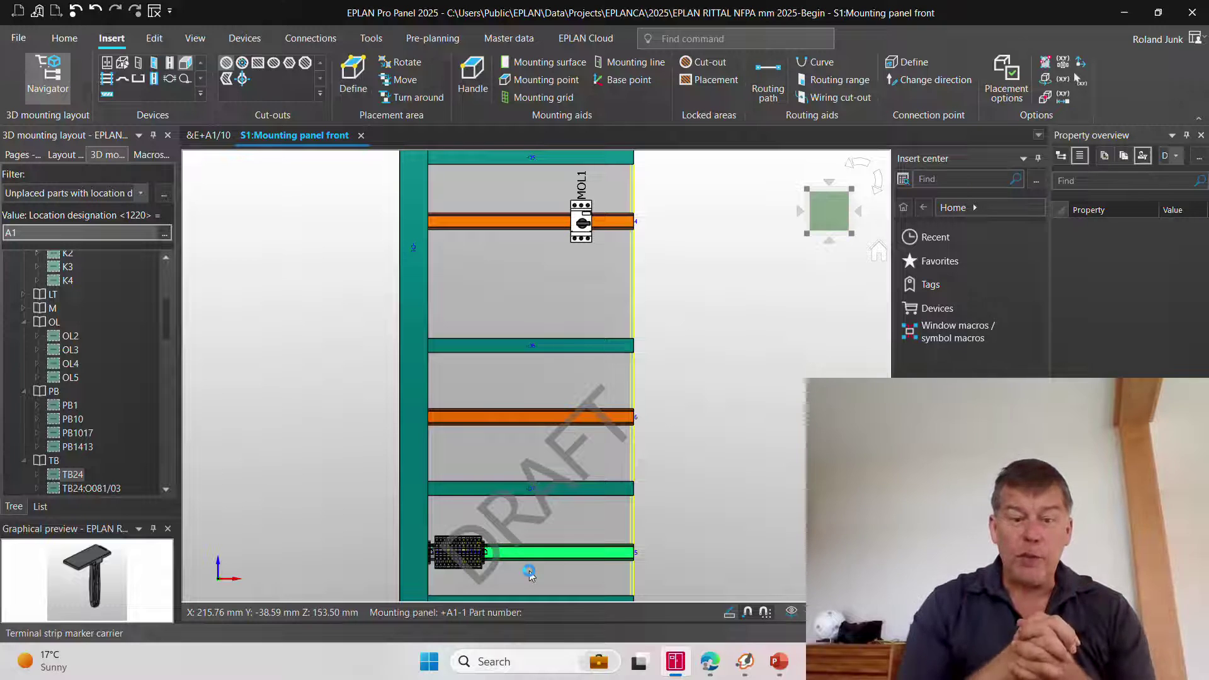
scroll(451, 437, "down", 1)
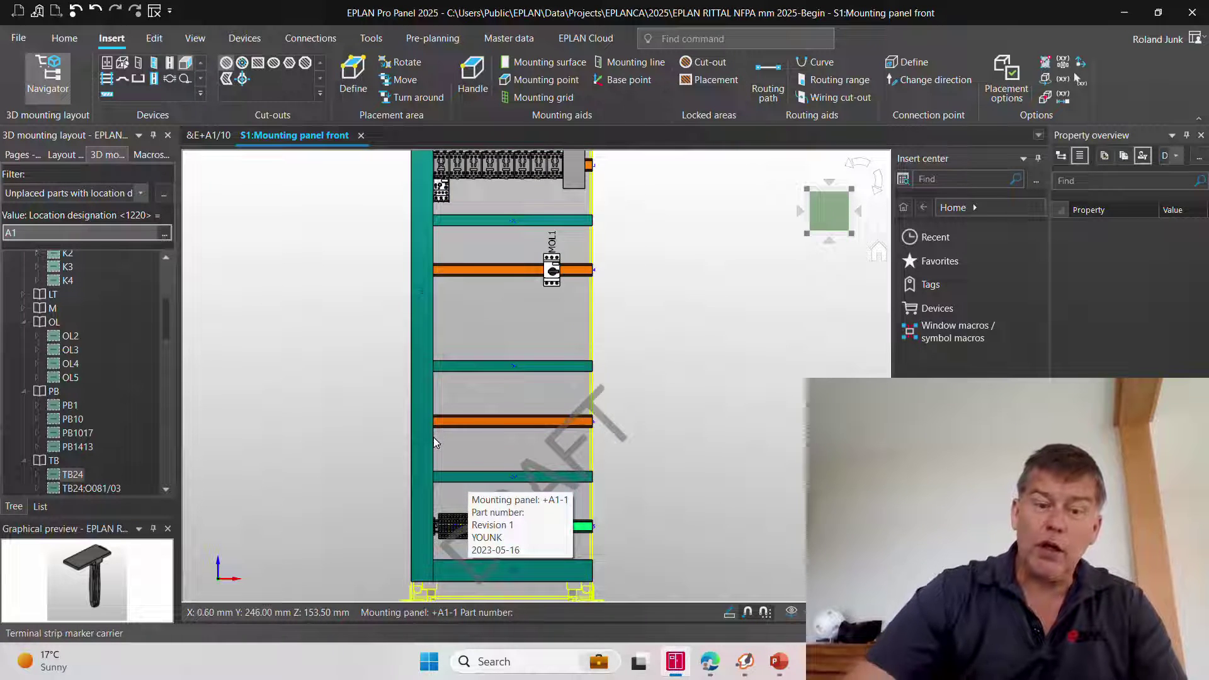
scroll(435, 436, "down", 3)
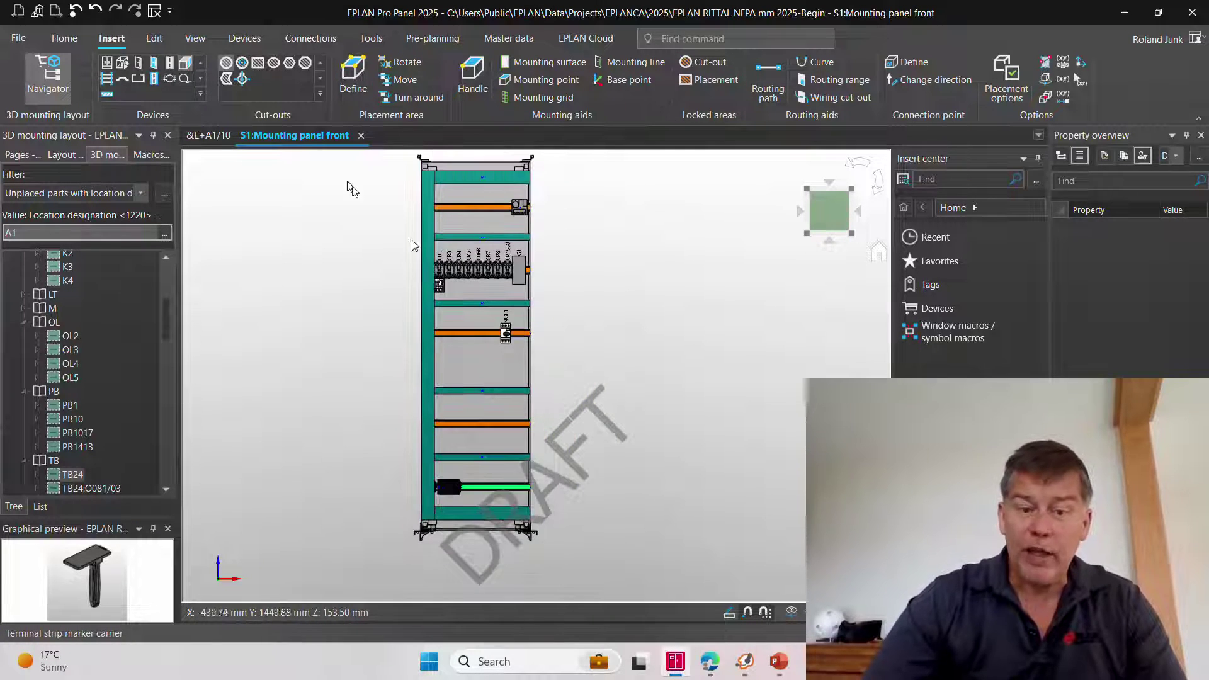
left_click_drag(340, 165, 627, 531)
Route the panel's connections as wires through the wire ducts down to terminal strip TB1
left_click(154, 38)
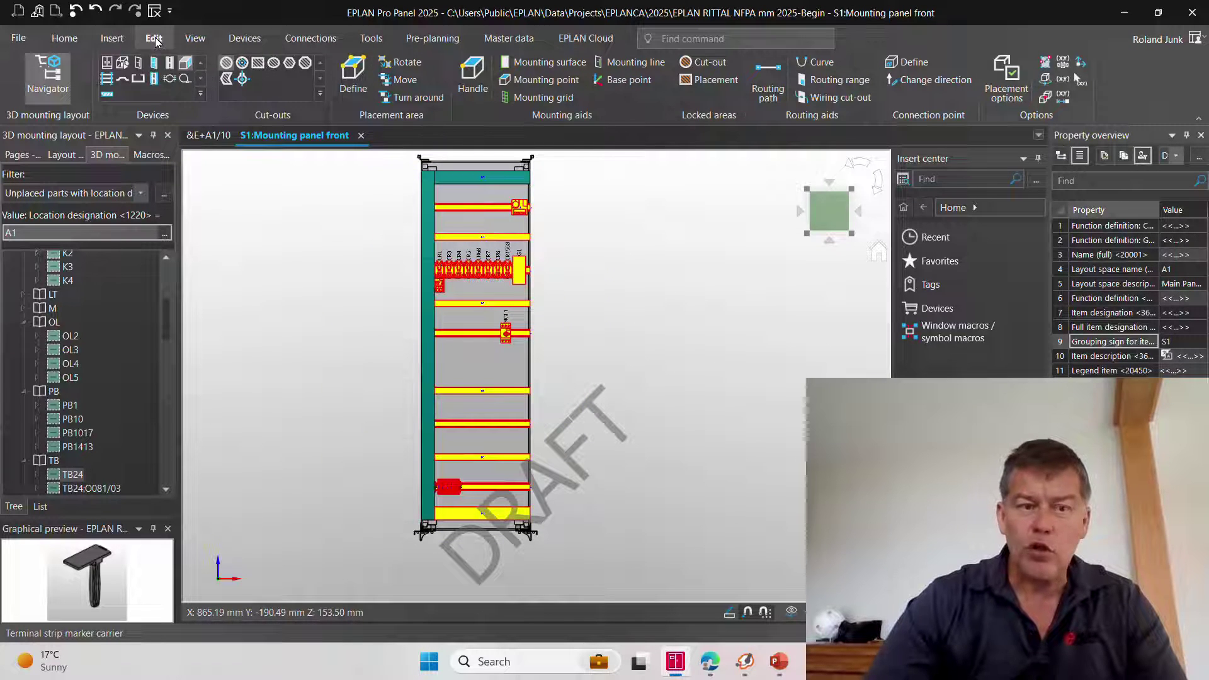
left_click(825, 86)
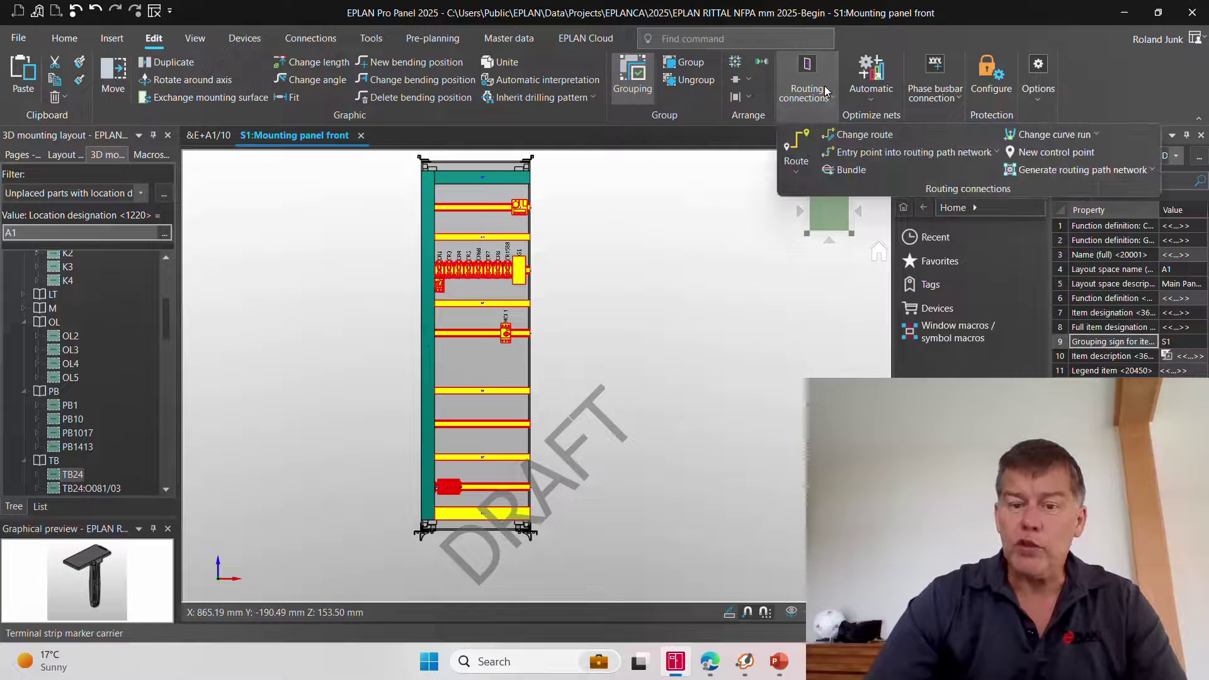
left_click(796, 151)
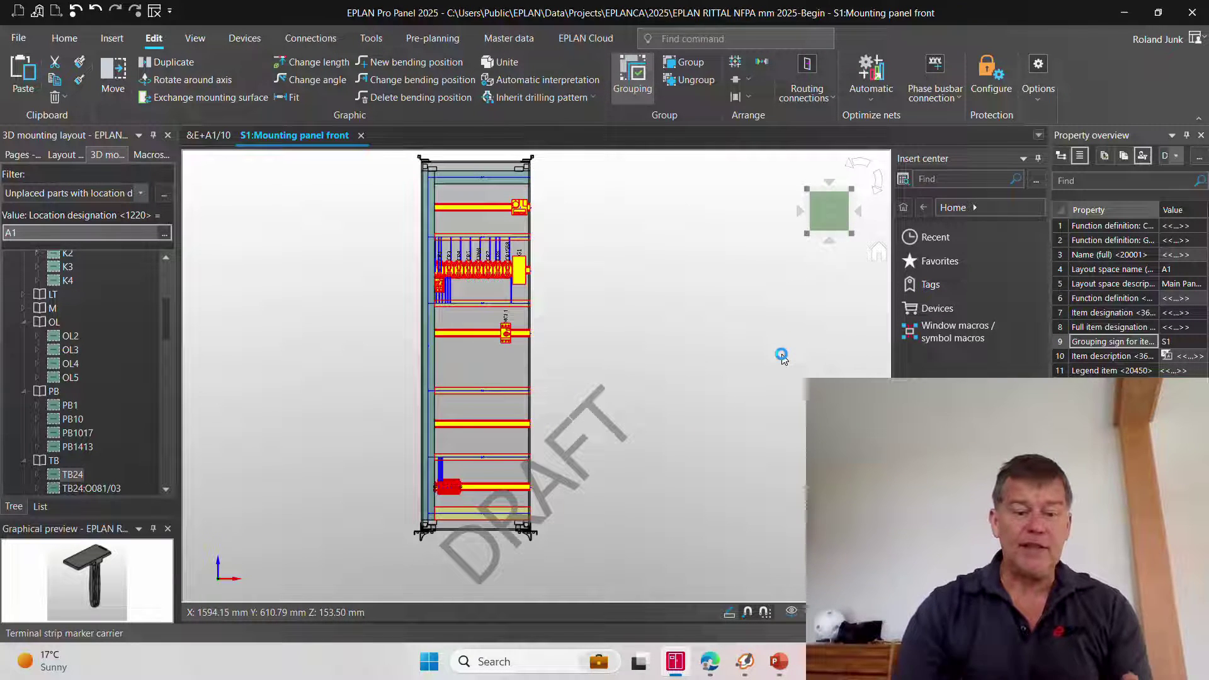
scroll(441, 483, "up", 2)
scroll(440, 483, "up", 4)
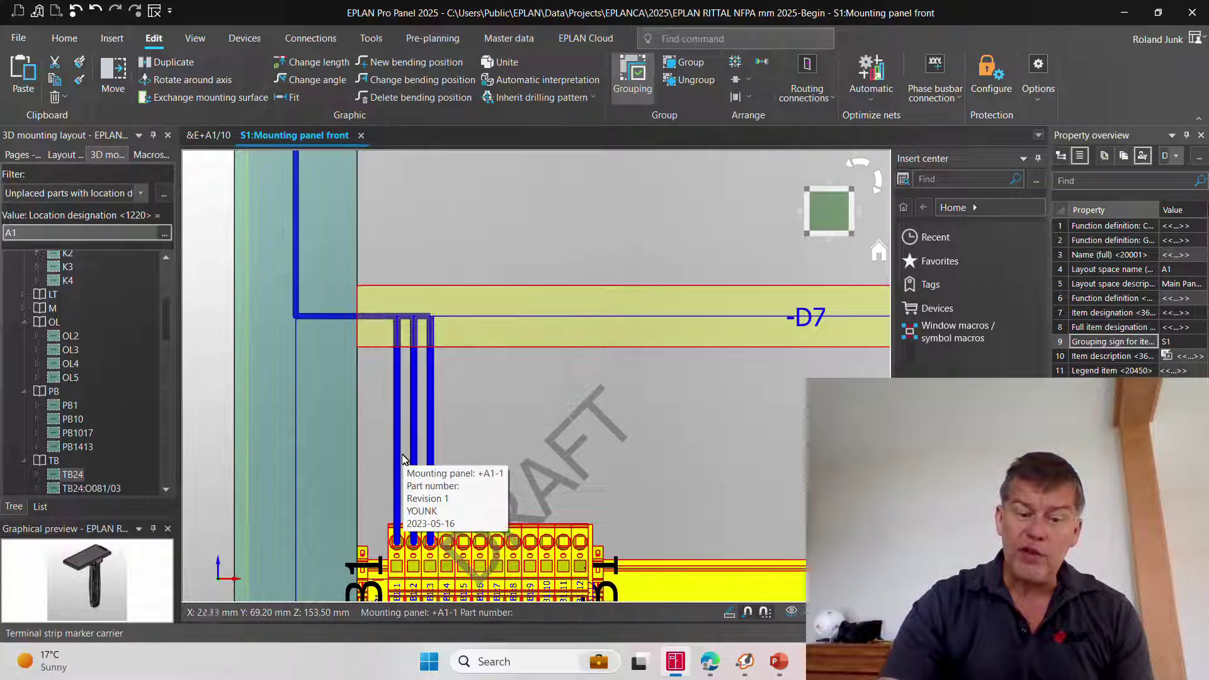
Inspect one routed wire's properties, then close the properties dialog
double_click(408, 453)
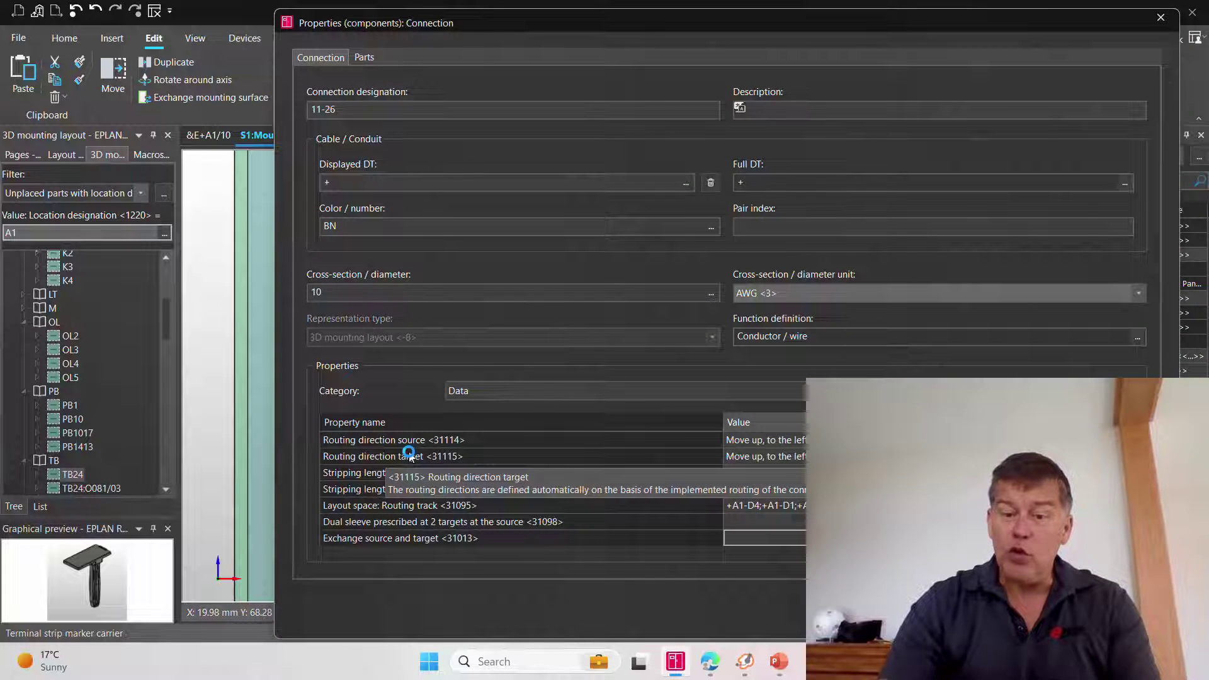
scroll(804, 501, "down", 2)
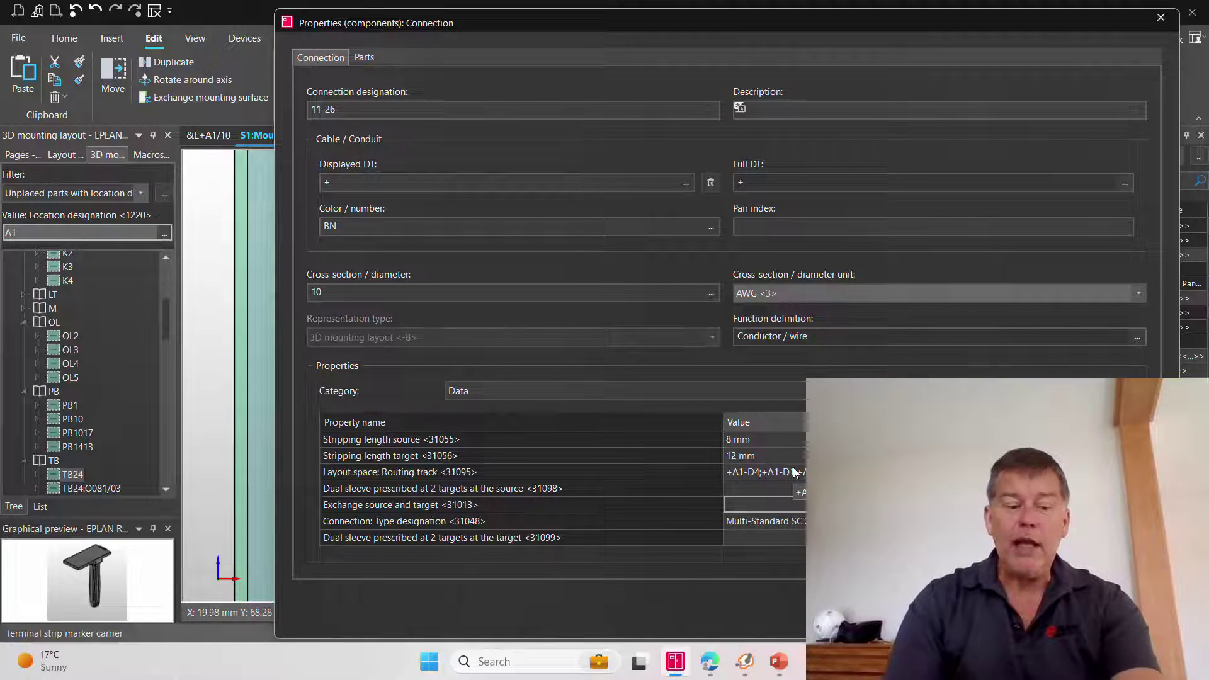
key("Escape")
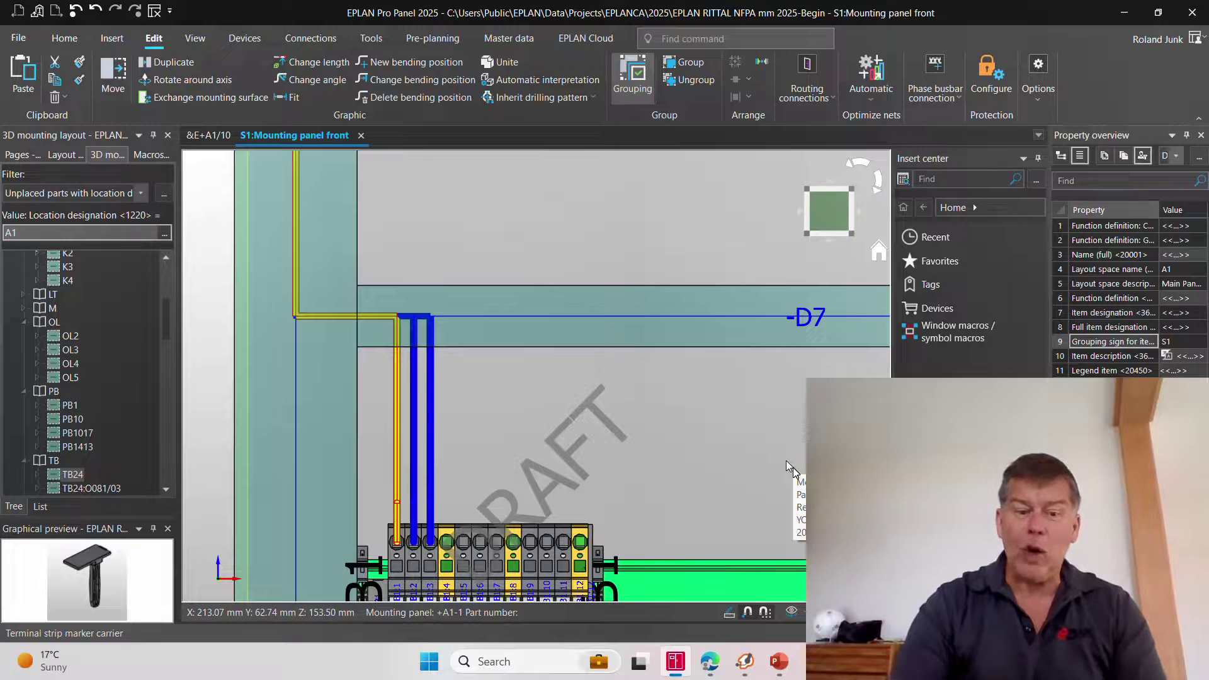
Return to the isometric home view and open the S1:Enclosure layout from the Layout space tree
scroll(440, 554, "down", 4)
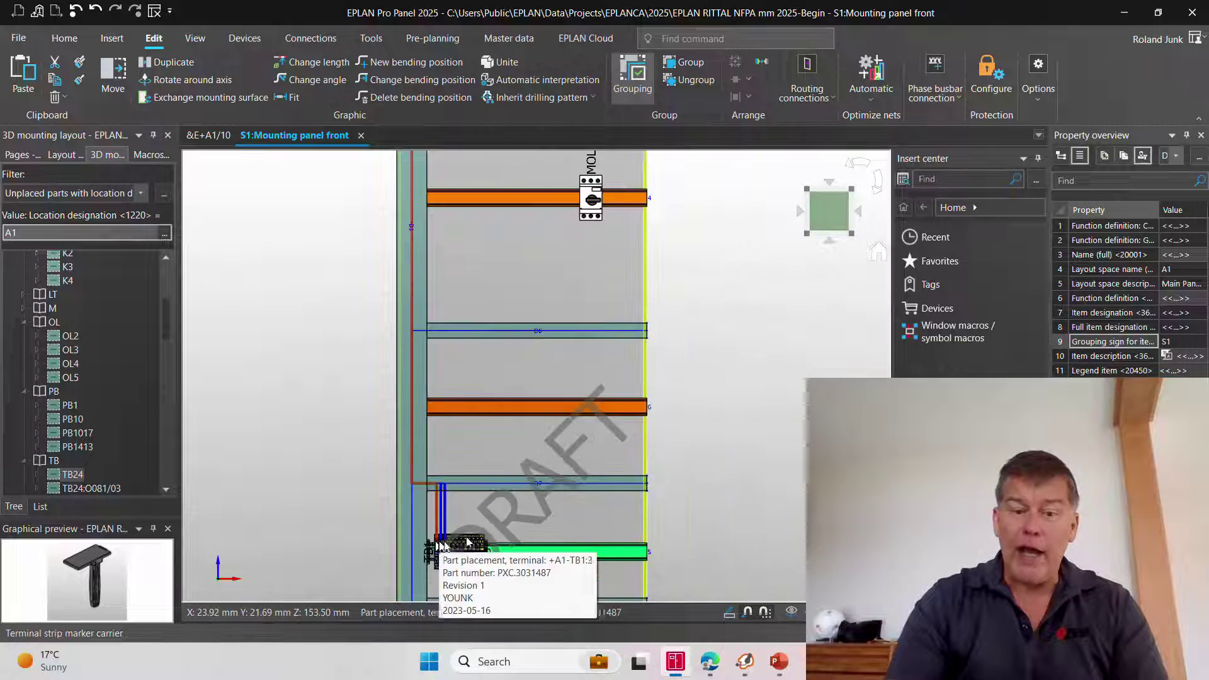
scroll(543, 392, "down", 2)
middle_click_drag(542, 392, 549, 428)
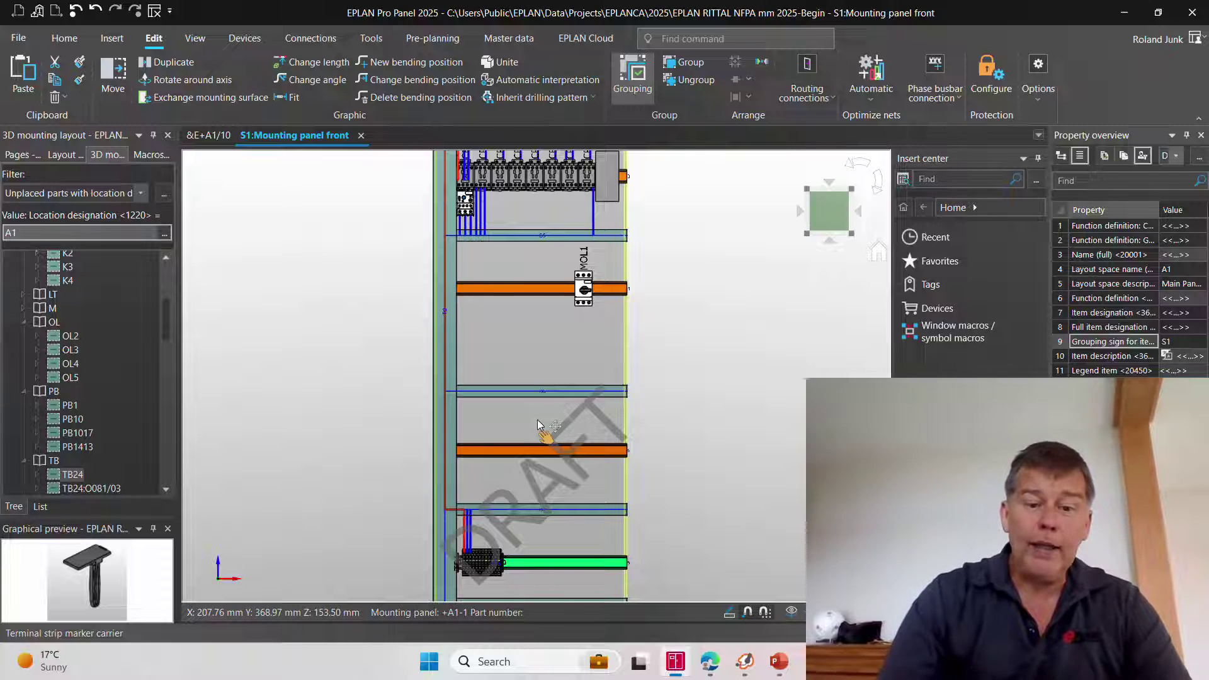
left_click(879, 253)
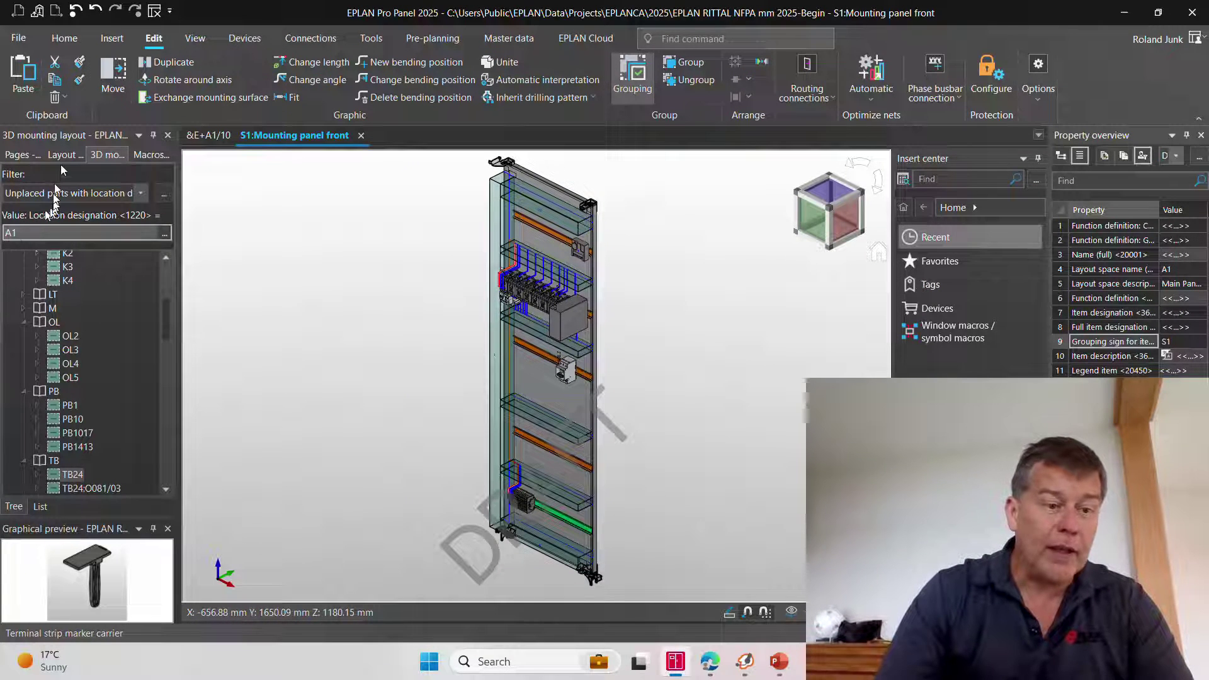
left_click(66, 154)
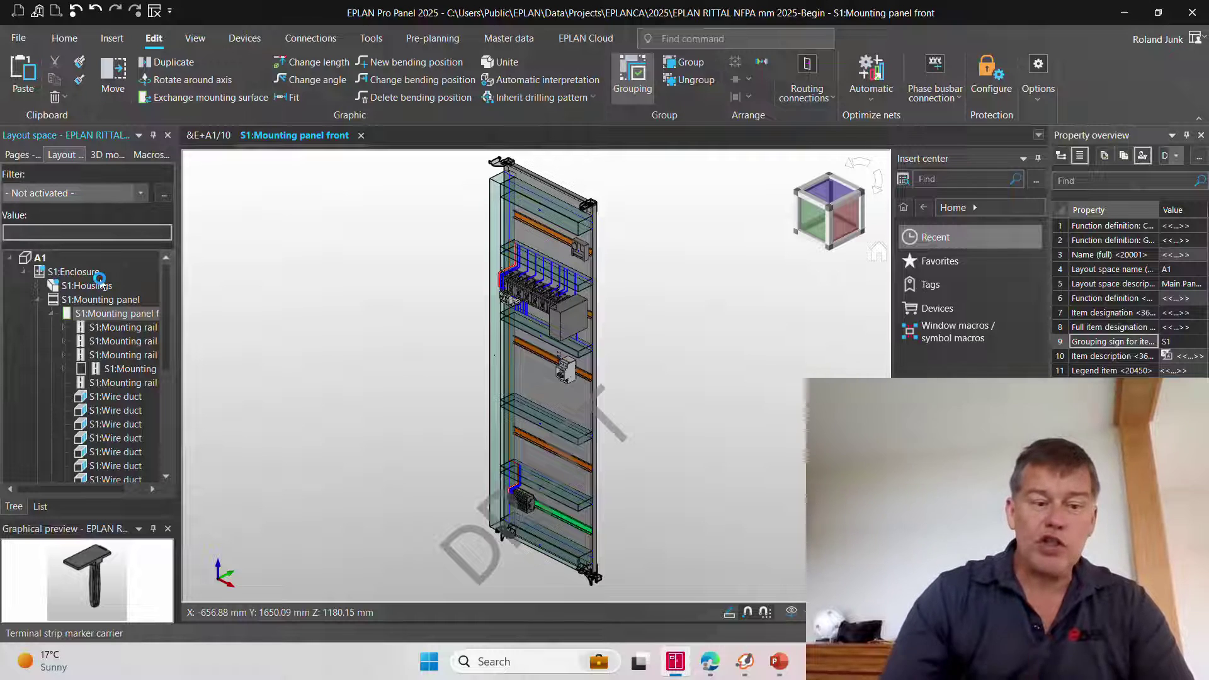
double_click(75, 272)
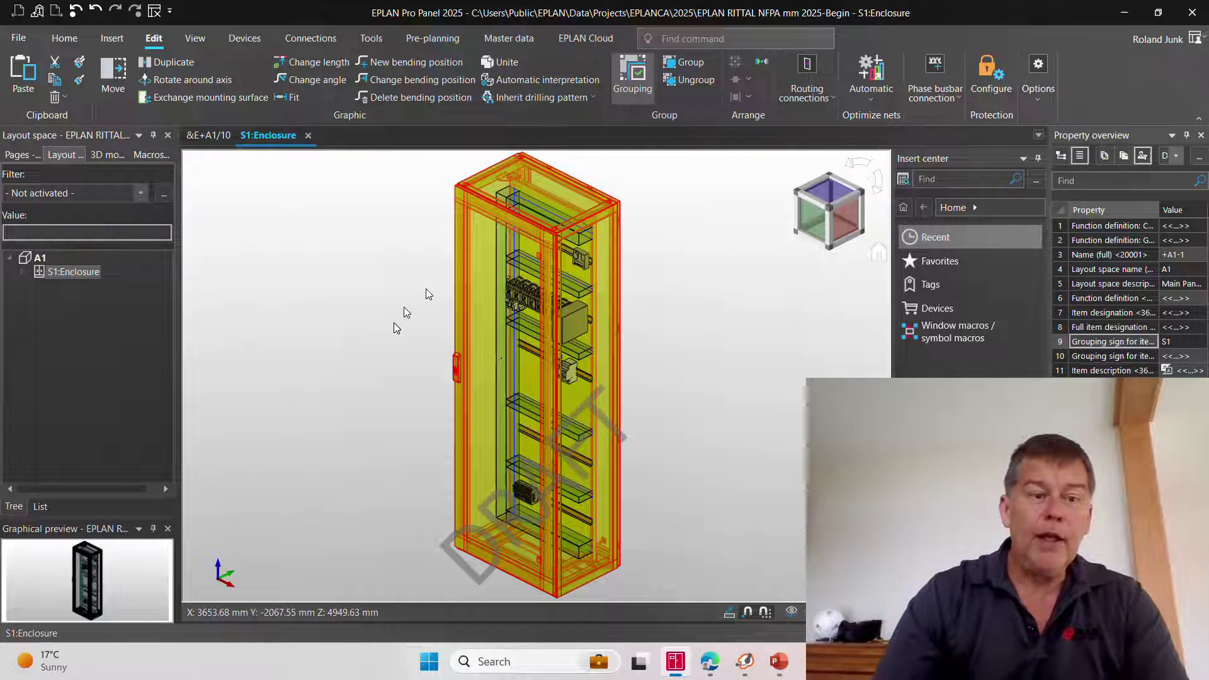
Search for 'fan' and place the RIT.3237100 fan unit +A1-U on the mounting plate
left_click(962, 179)
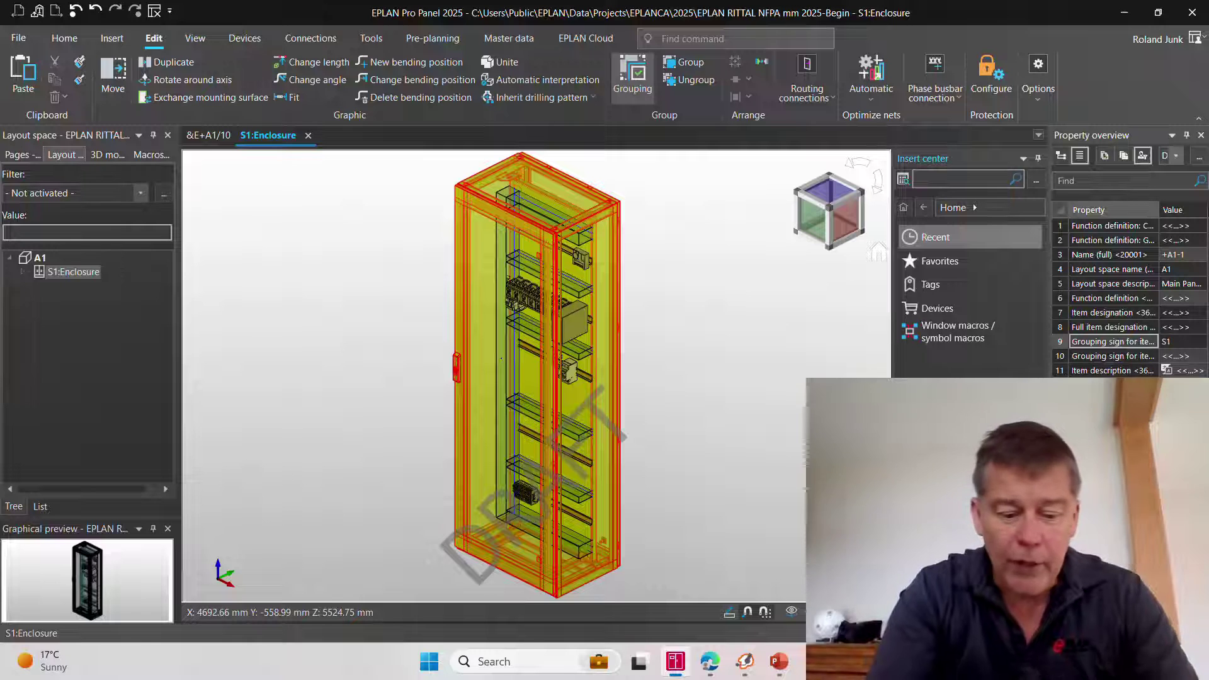
type("fan")
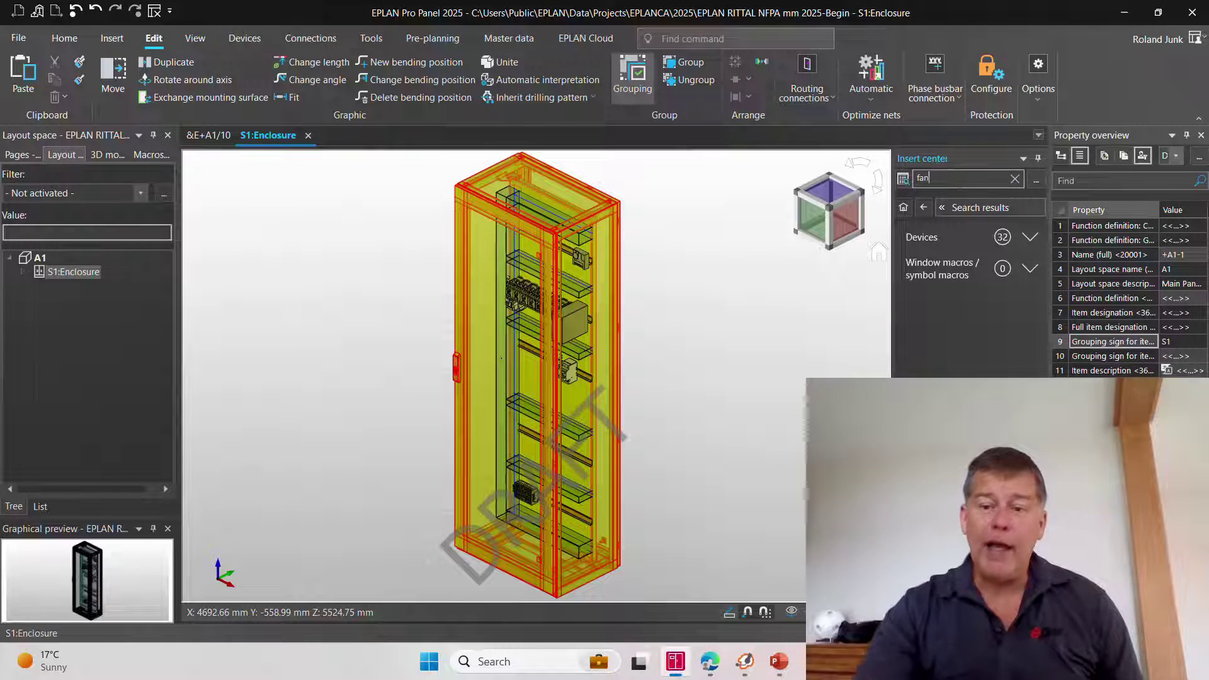
left_click(934, 243)
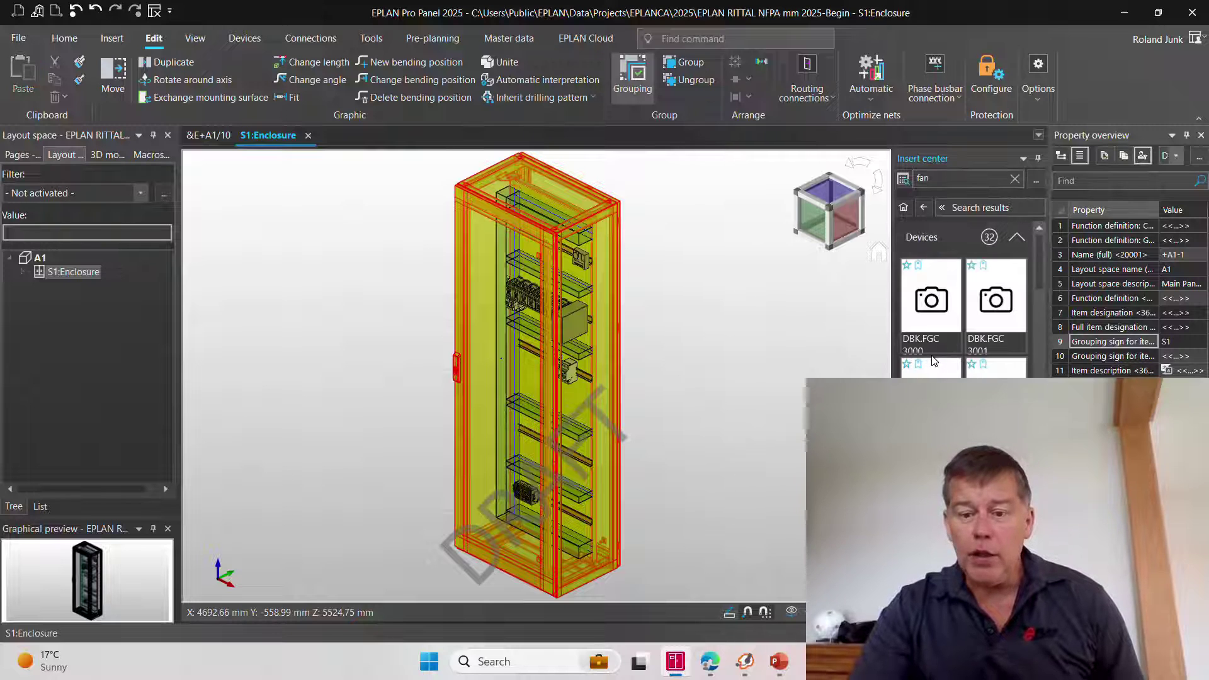
scroll(932, 362, "down", 5)
scroll(963, 299, "down", 3)
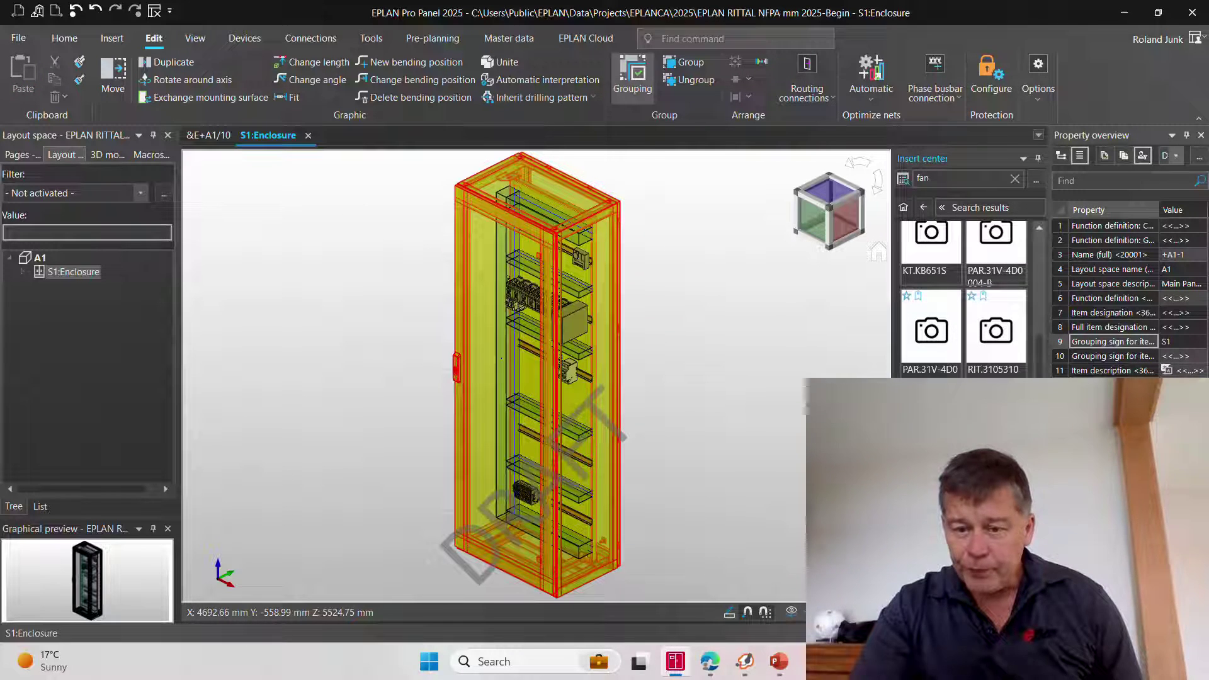
left_click_drag(819, 415, 570, 373)
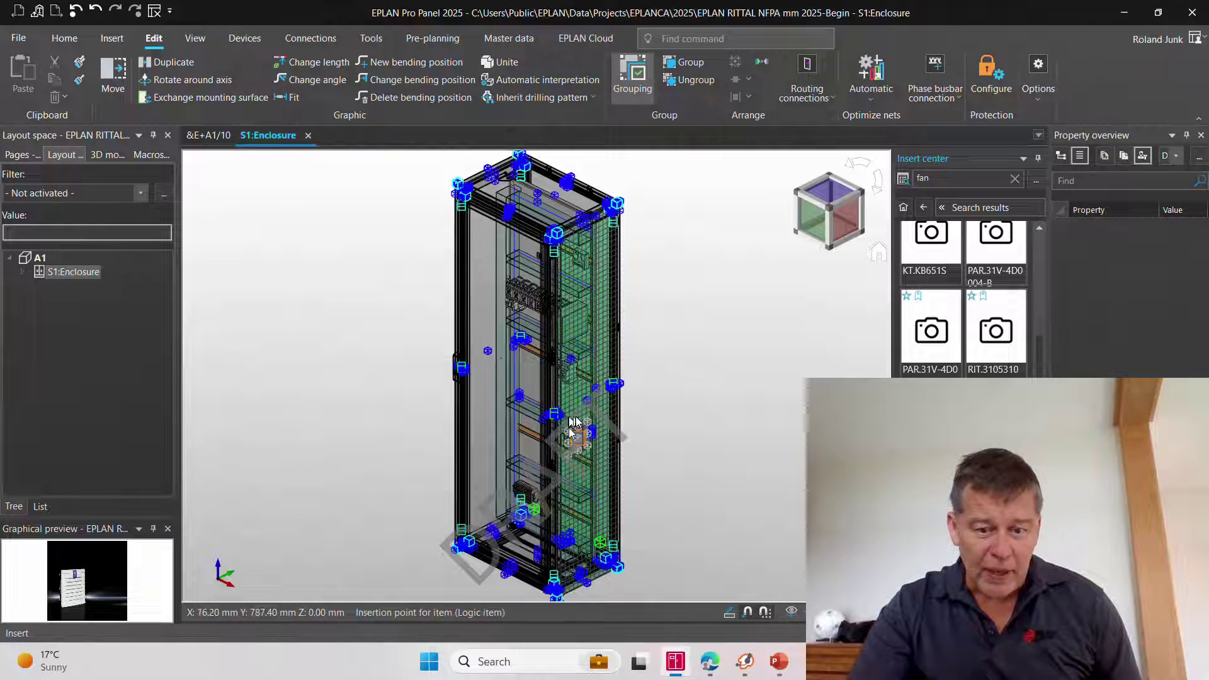
scroll(578, 423, "up", 3)
scroll(580, 420, "up", 2)
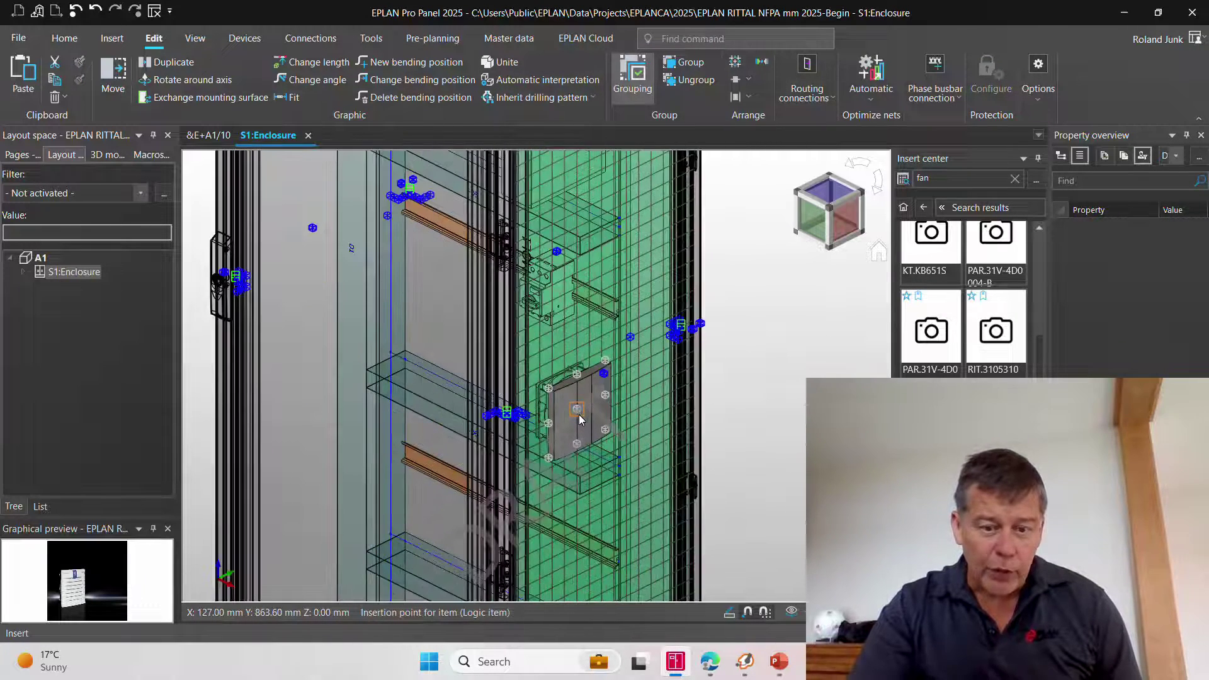
left_click(579, 420)
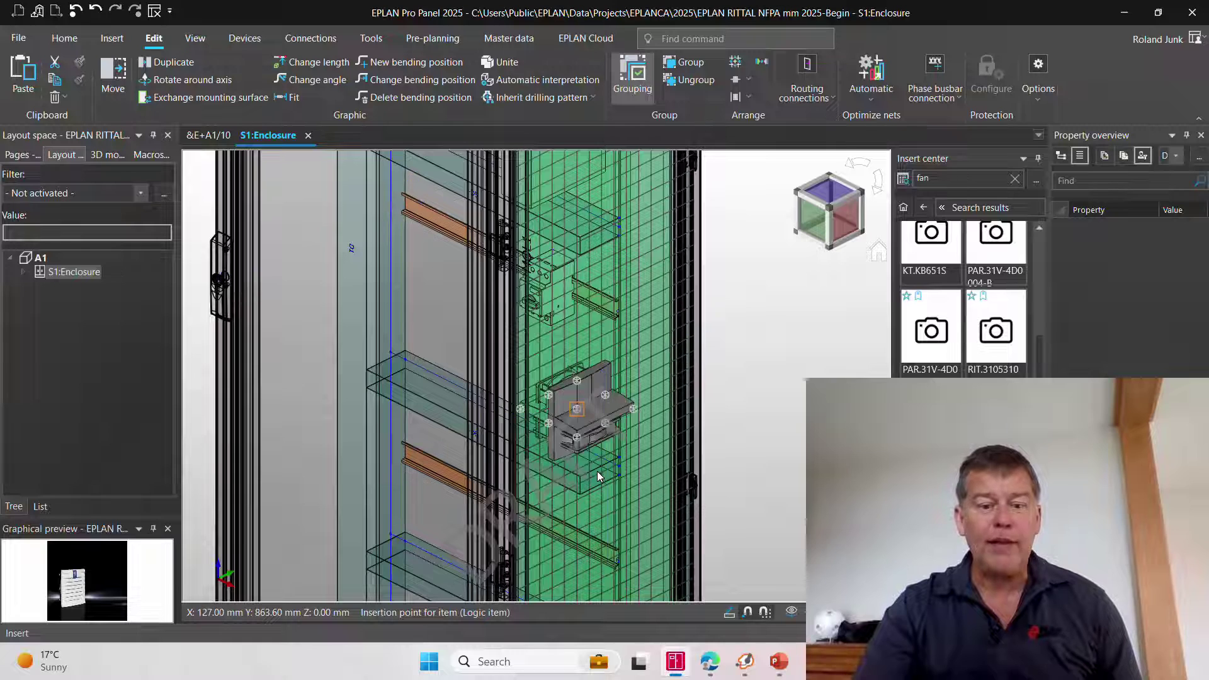
key("Escape")
Turn on drilling view to show the fan's cutout in red-brown
scroll(610, 466, "up", 2)
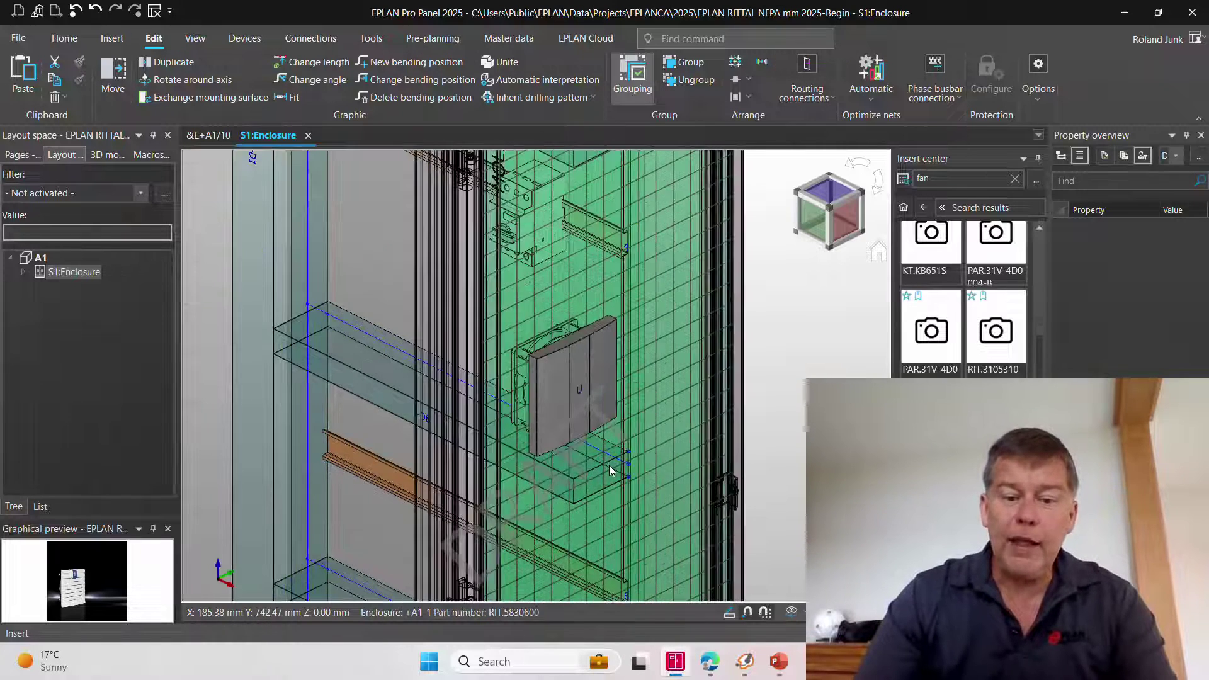
left_click(195, 37)
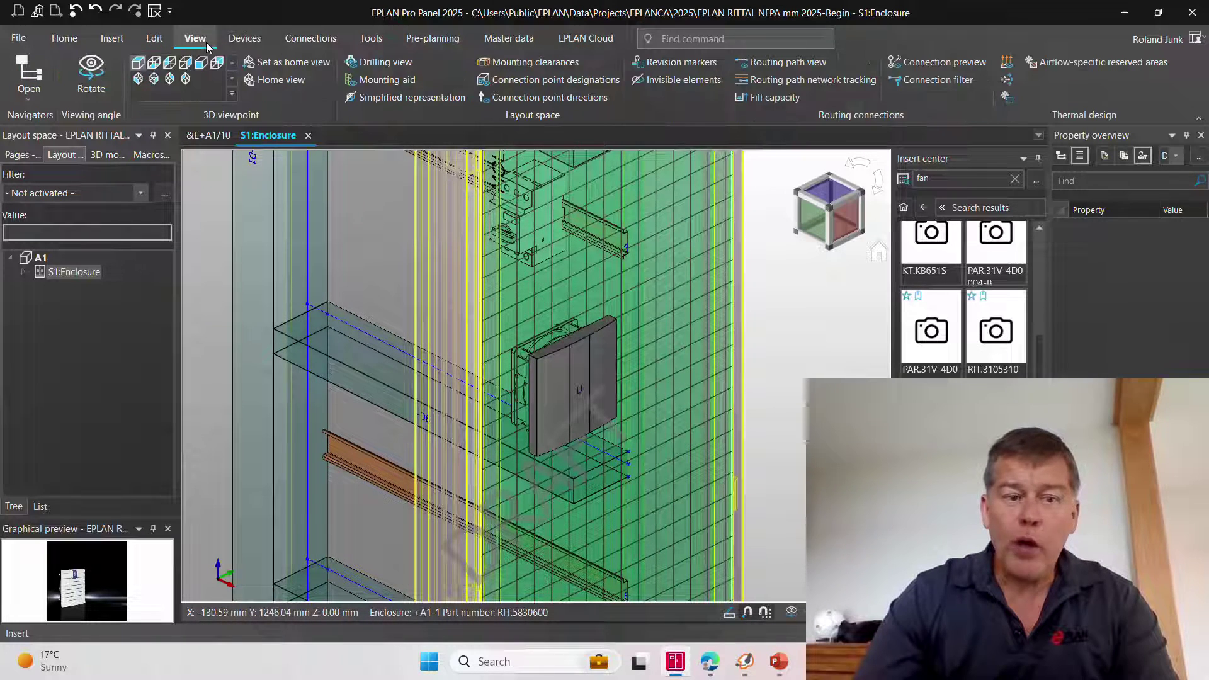
left_click(403, 63)
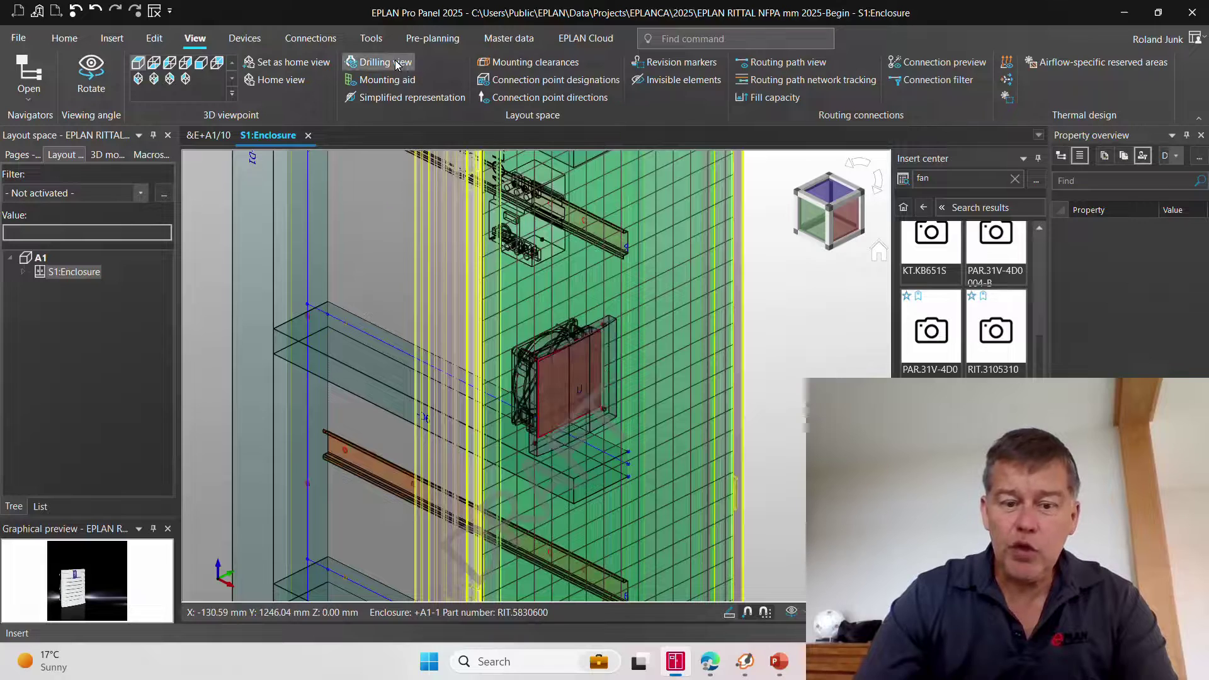
scroll(573, 434, "up", 2)
scroll(570, 433, "up", 2)
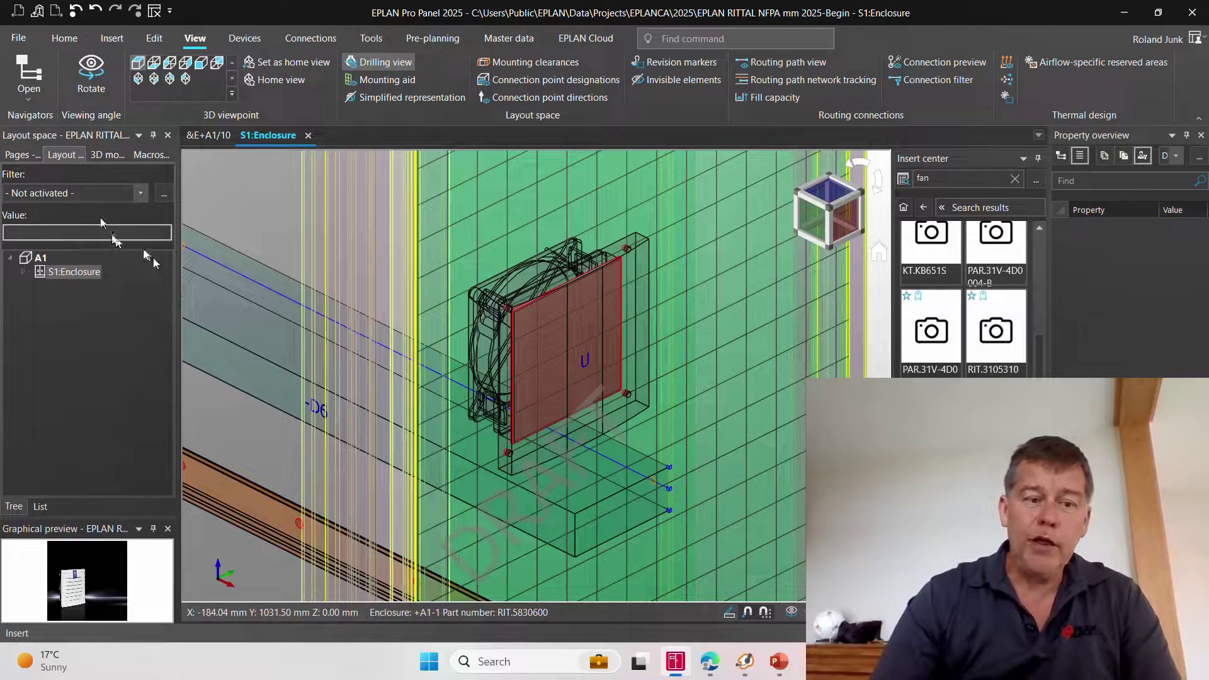
Expand the project's page tree, select the project node and update the project reports from Tools
left_click(21, 155)
left_click(151, 258)
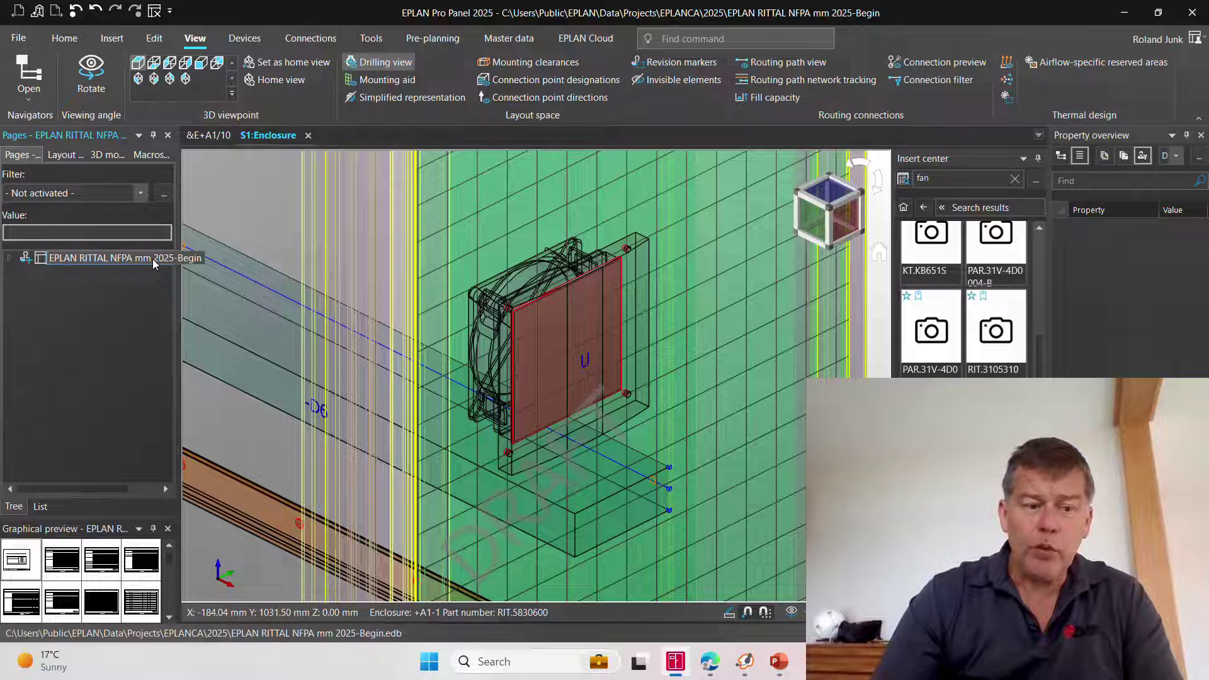
double_click(153, 259)
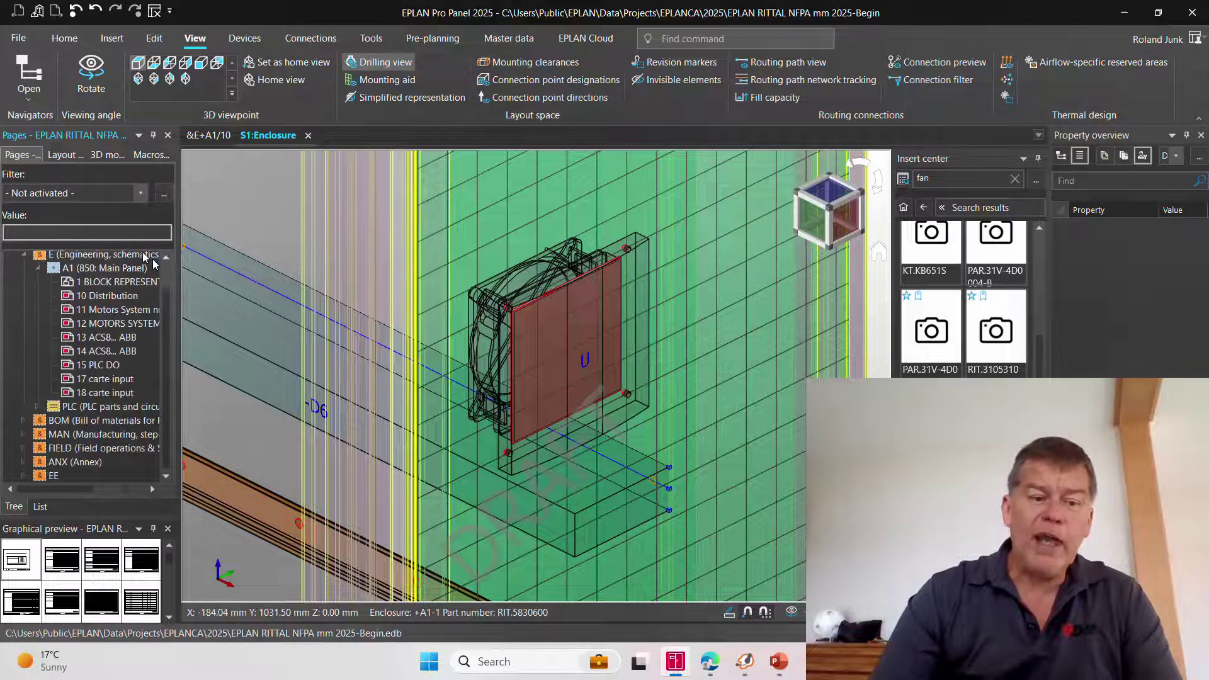
left_click(94, 420)
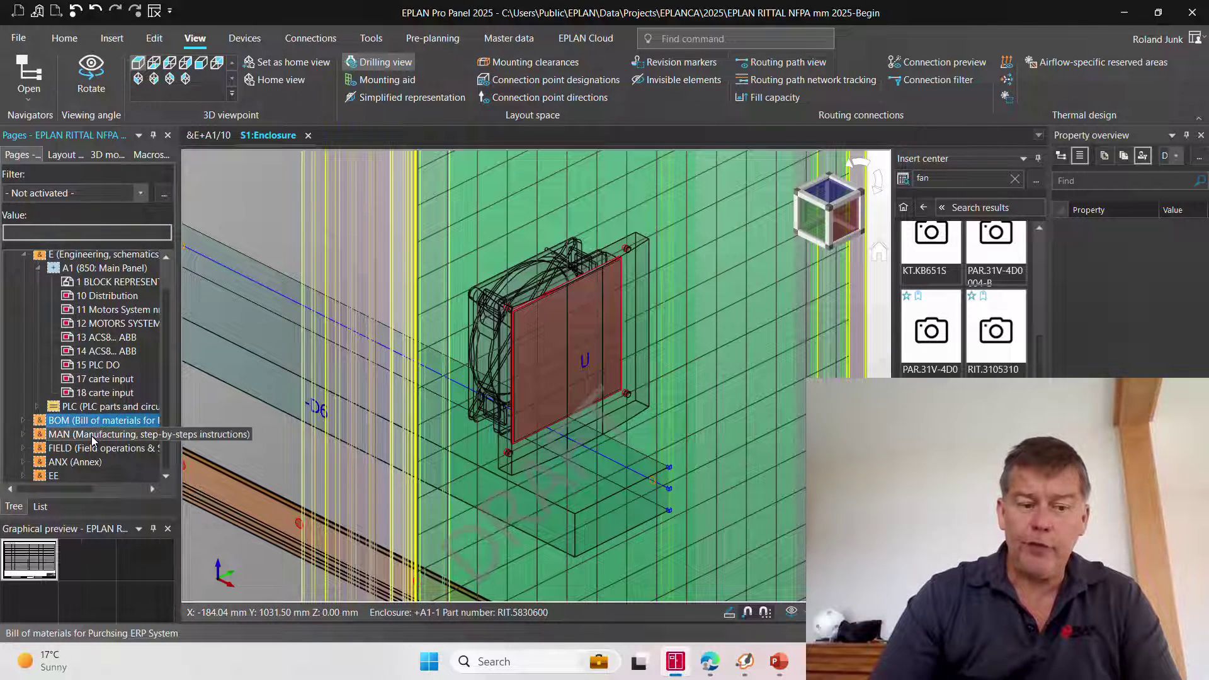
double_click(93, 436)
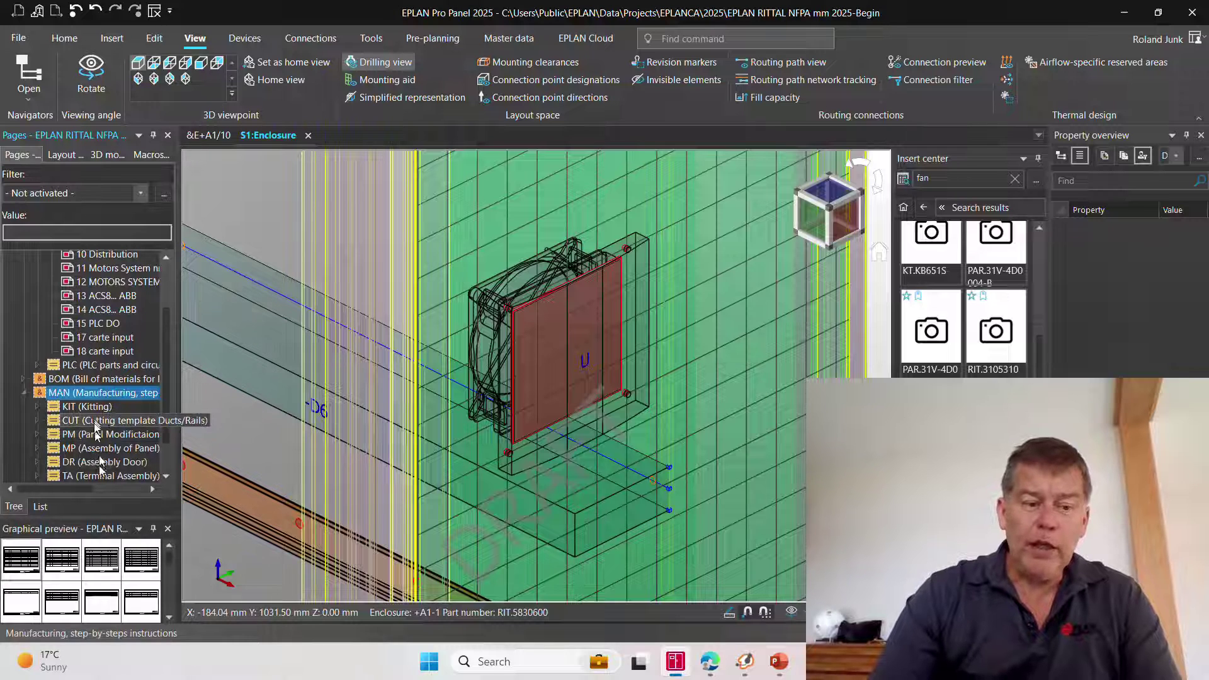
scroll(101, 425, "up", 2)
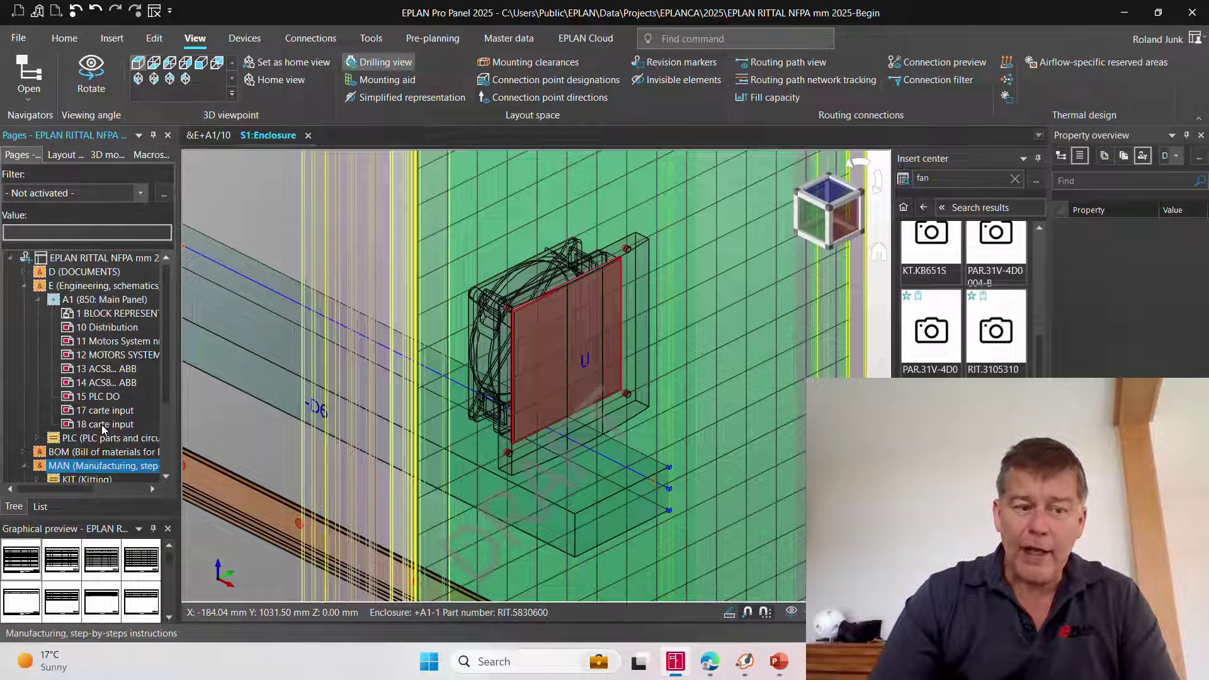
left_click(88, 258)
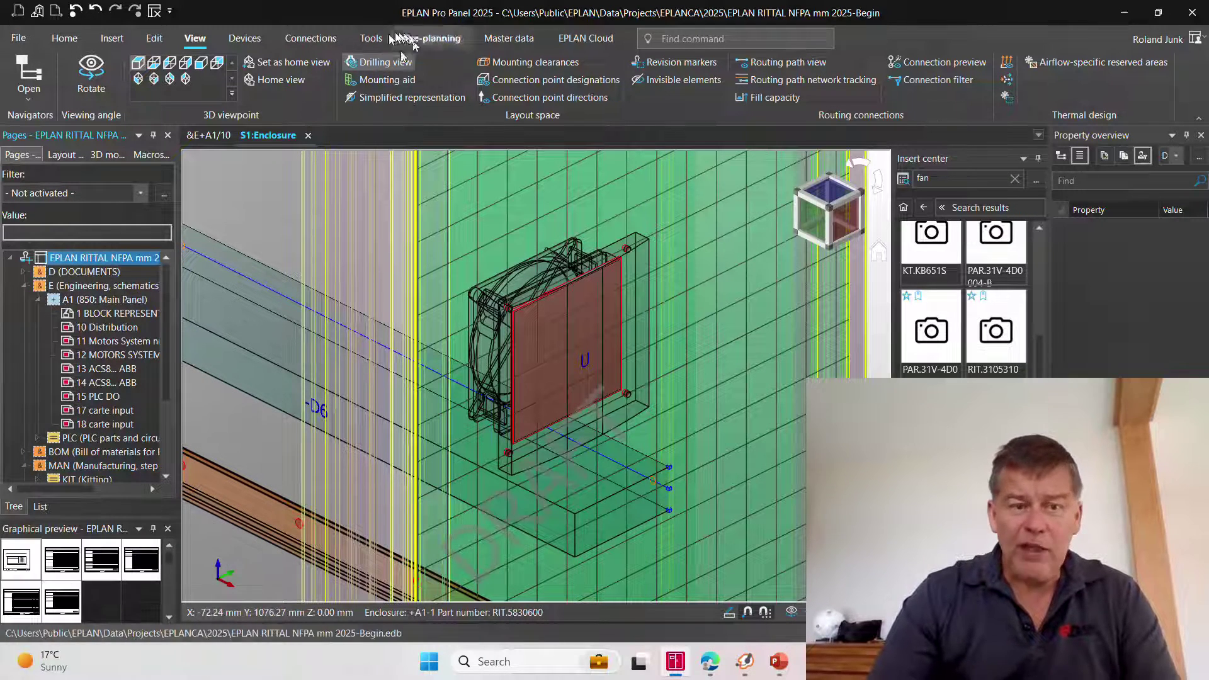
left_click(371, 38)
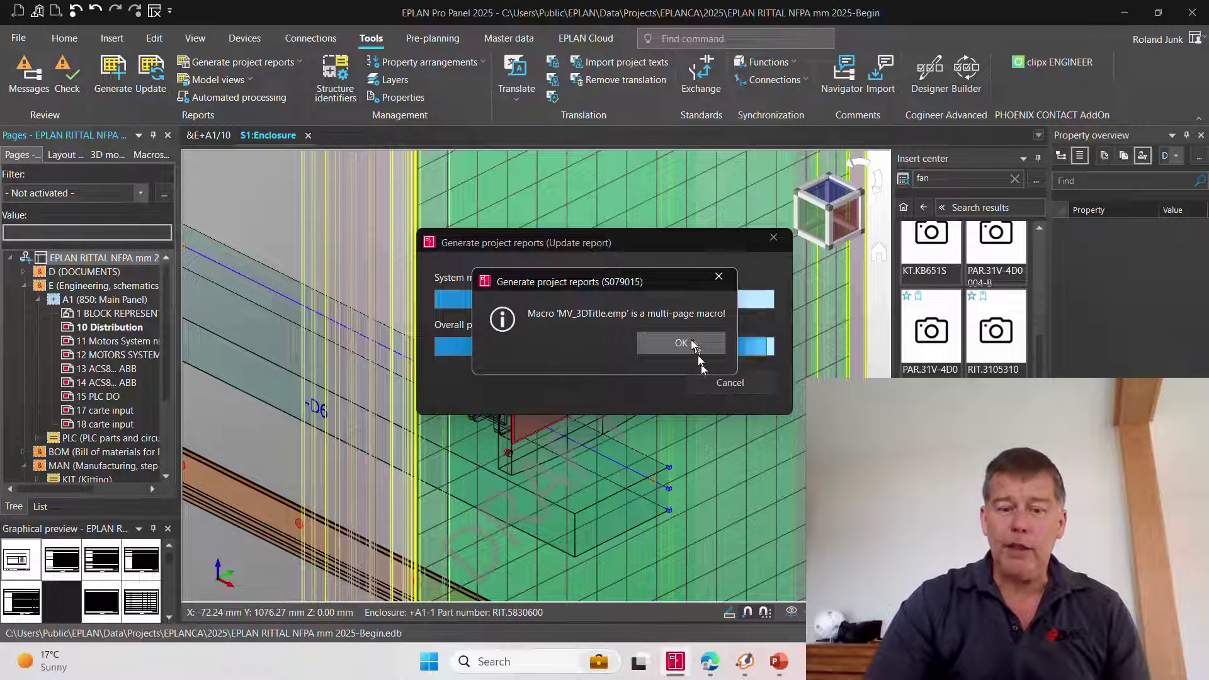
Acknowledge the MV_3DTitle.emp multi-page macro notice and open bill-of-materials page &BOM/1
left_click(685, 345)
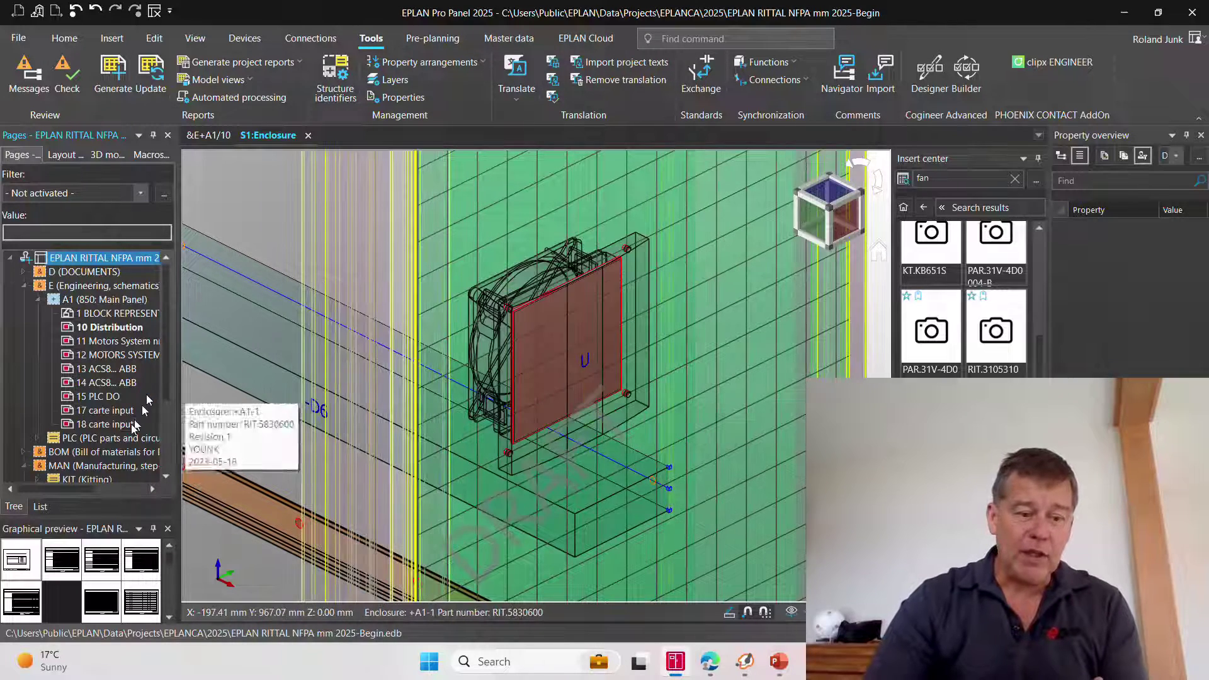
scroll(138, 422, "down", 3)
left_click(85, 338)
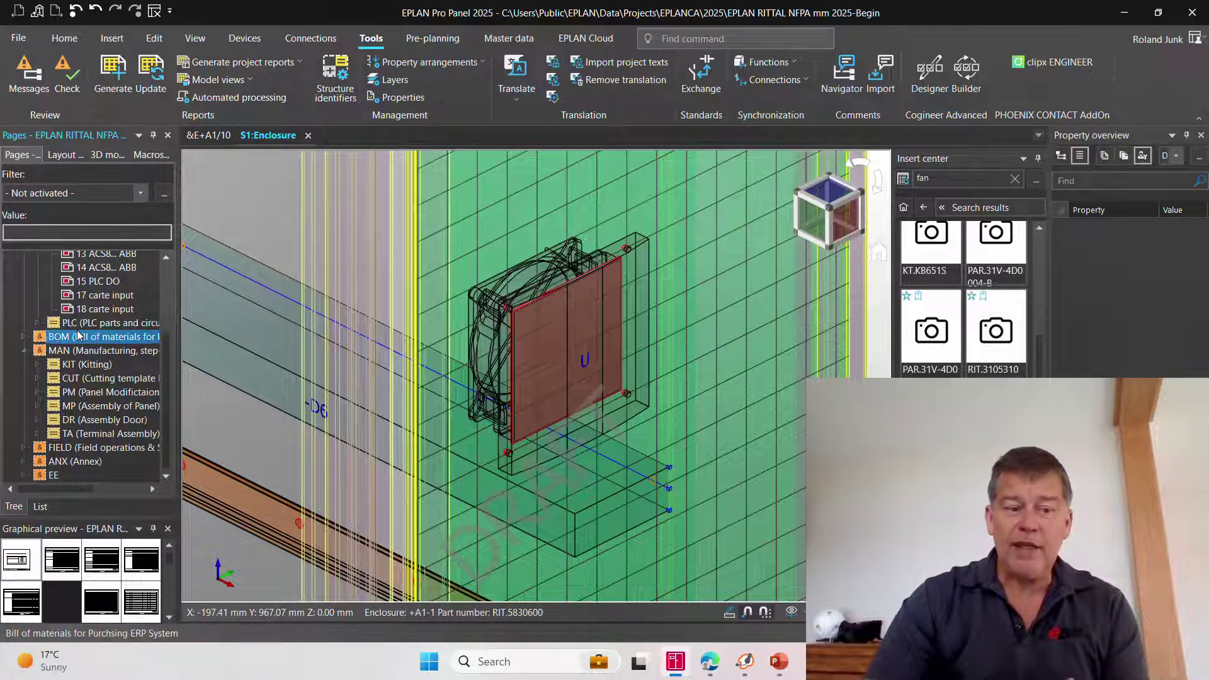
double_click(47, 560)
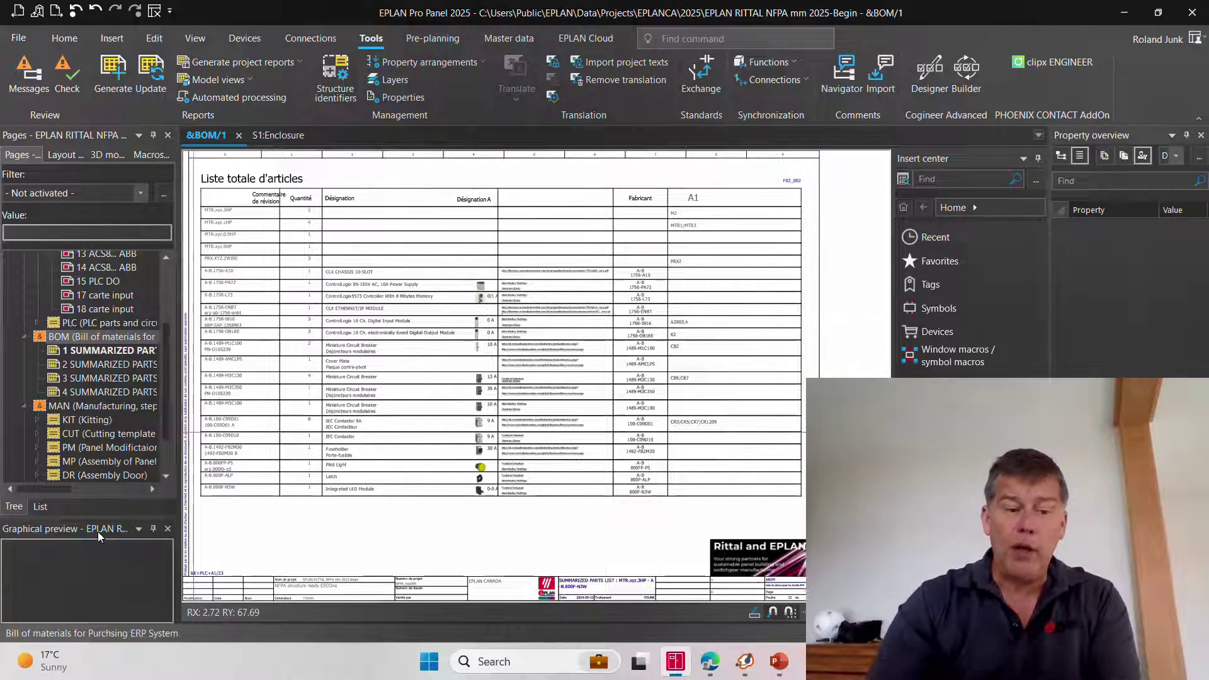
Open kitting list &MAN=KIT+A1/6, review its part-number columns and last rows, then select CUT
left_click(90, 420)
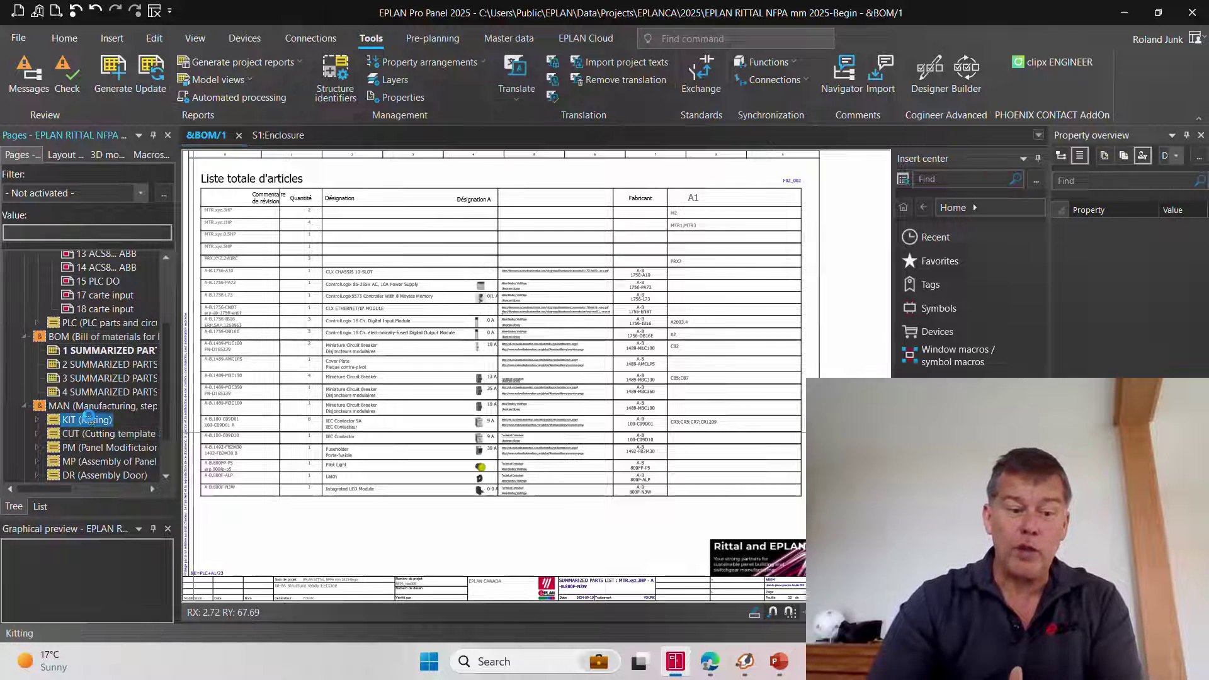
double_click(90, 420)
left_click(106, 434)
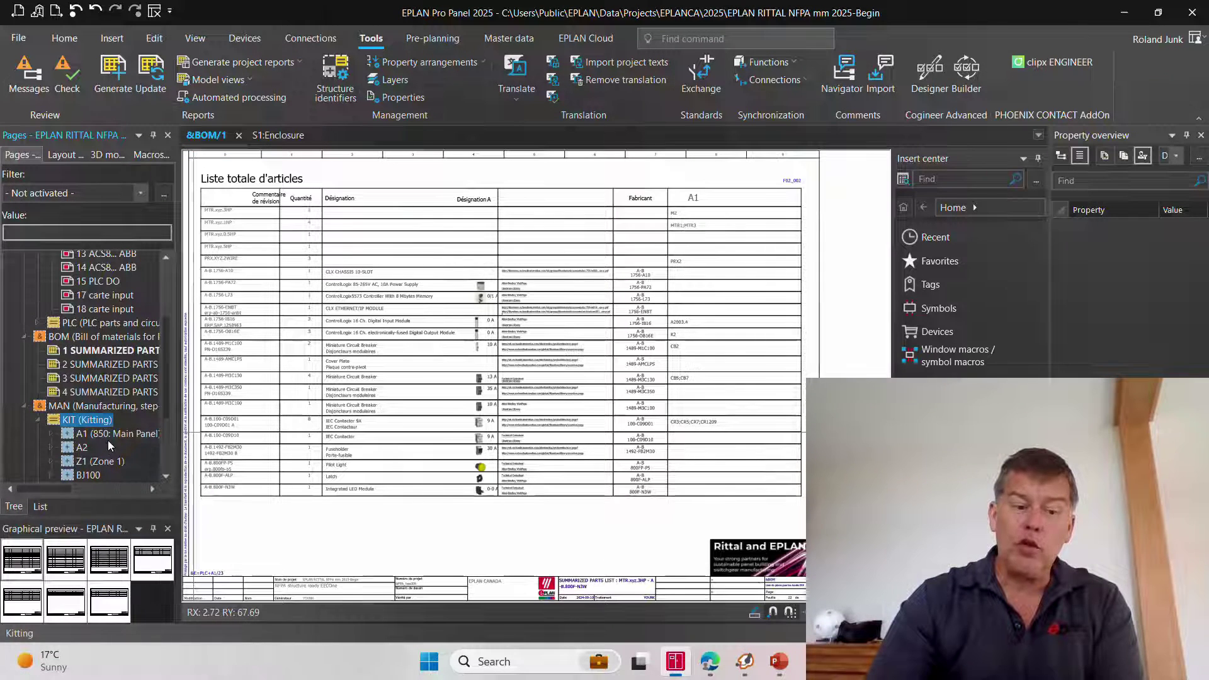
double_click(27, 562)
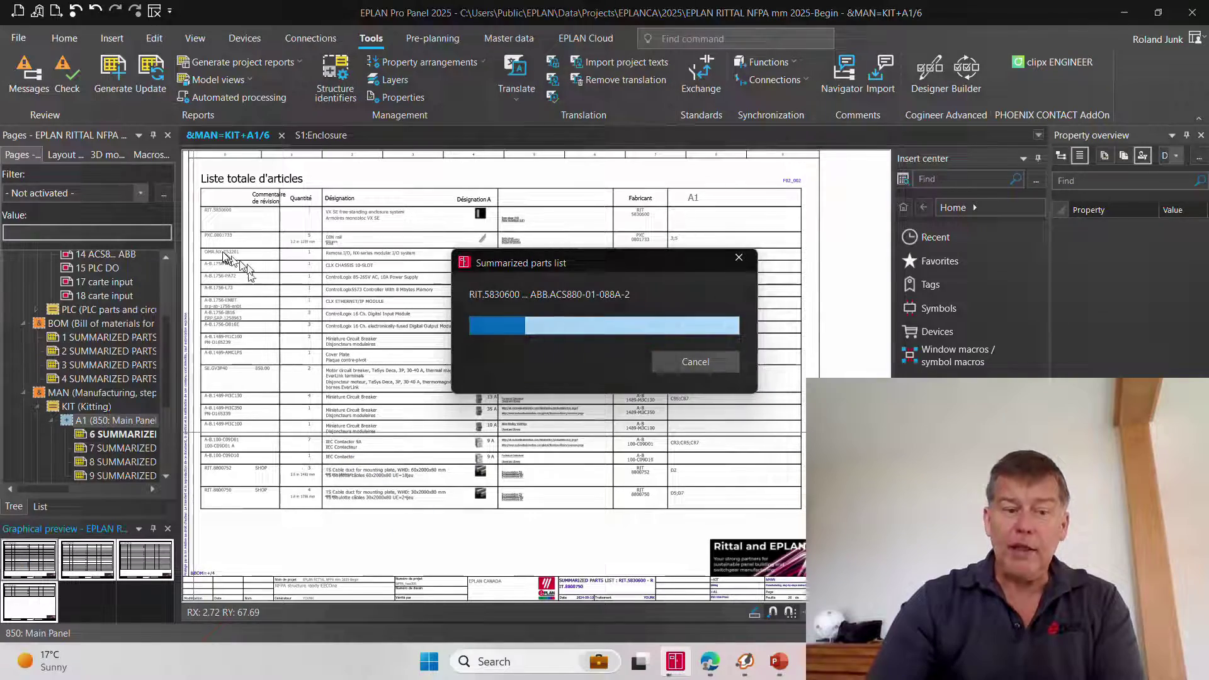
scroll(197, 219, "up", 4)
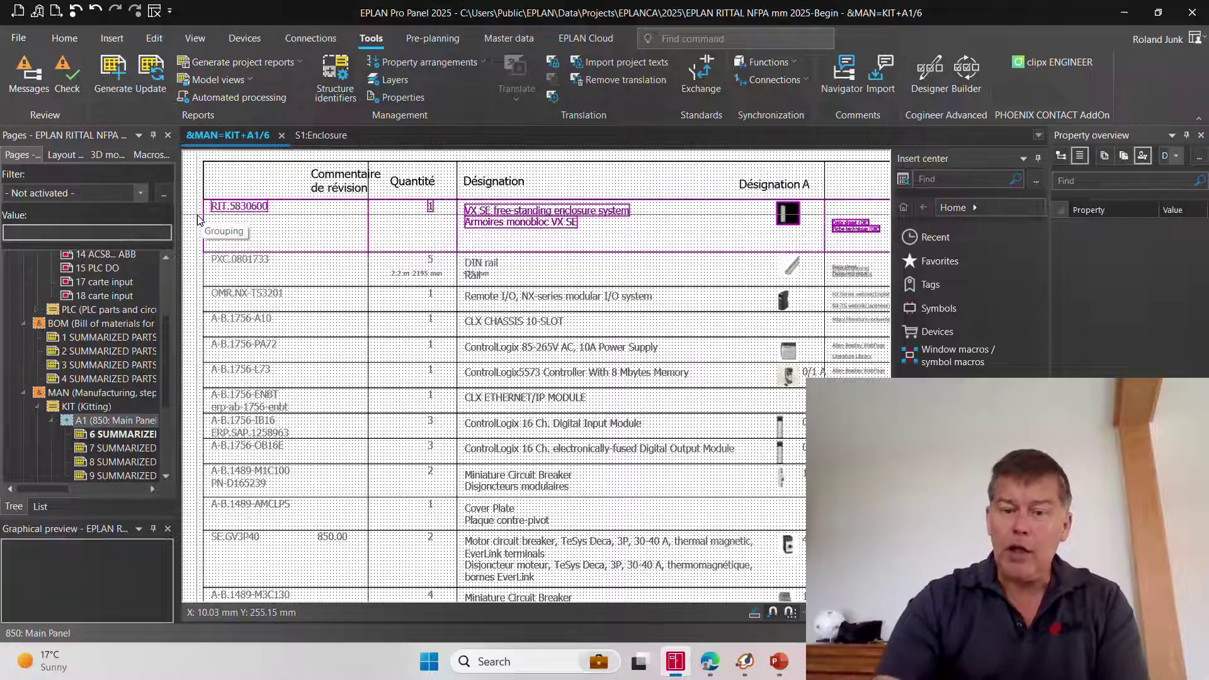
middle_click_drag(759, 456, 220, 387)
middle_click_drag(785, 494, 813, 239)
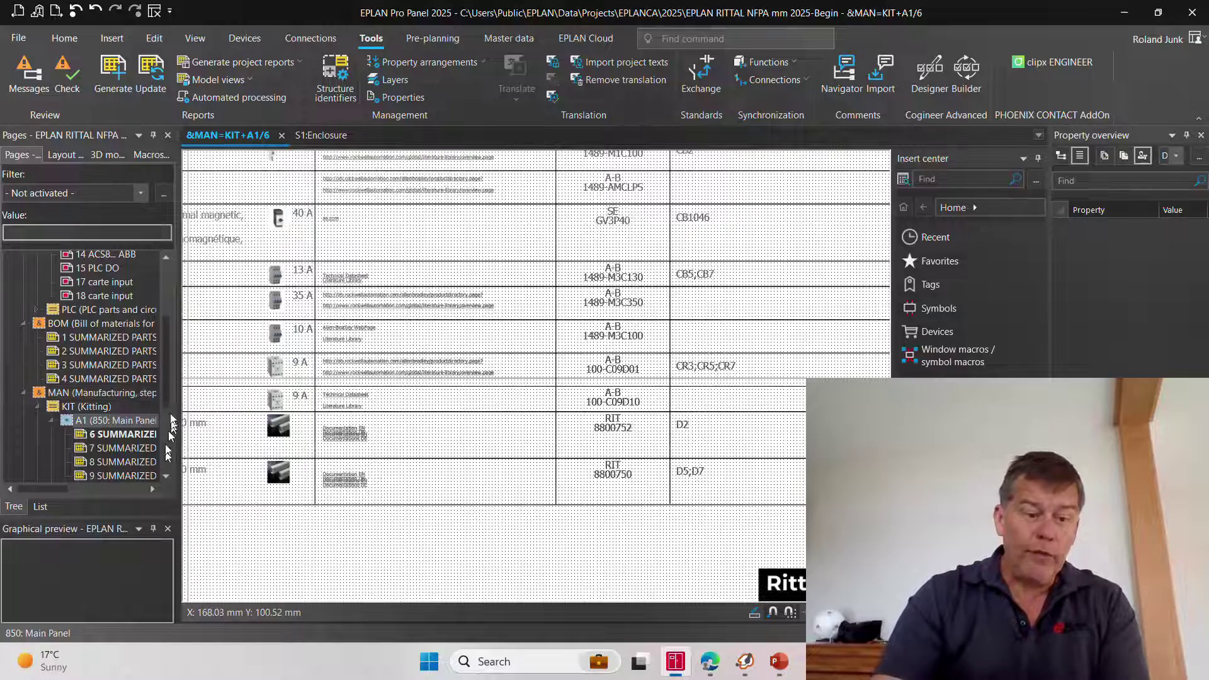
left_click(49, 420)
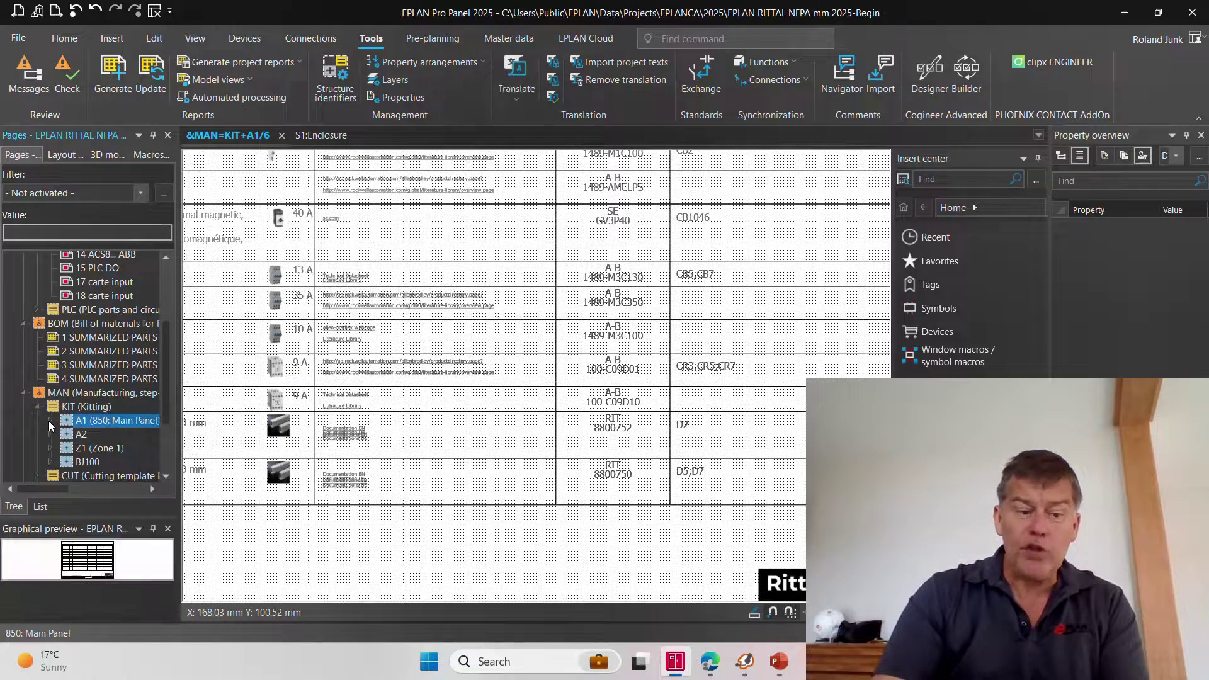
left_click(109, 477)
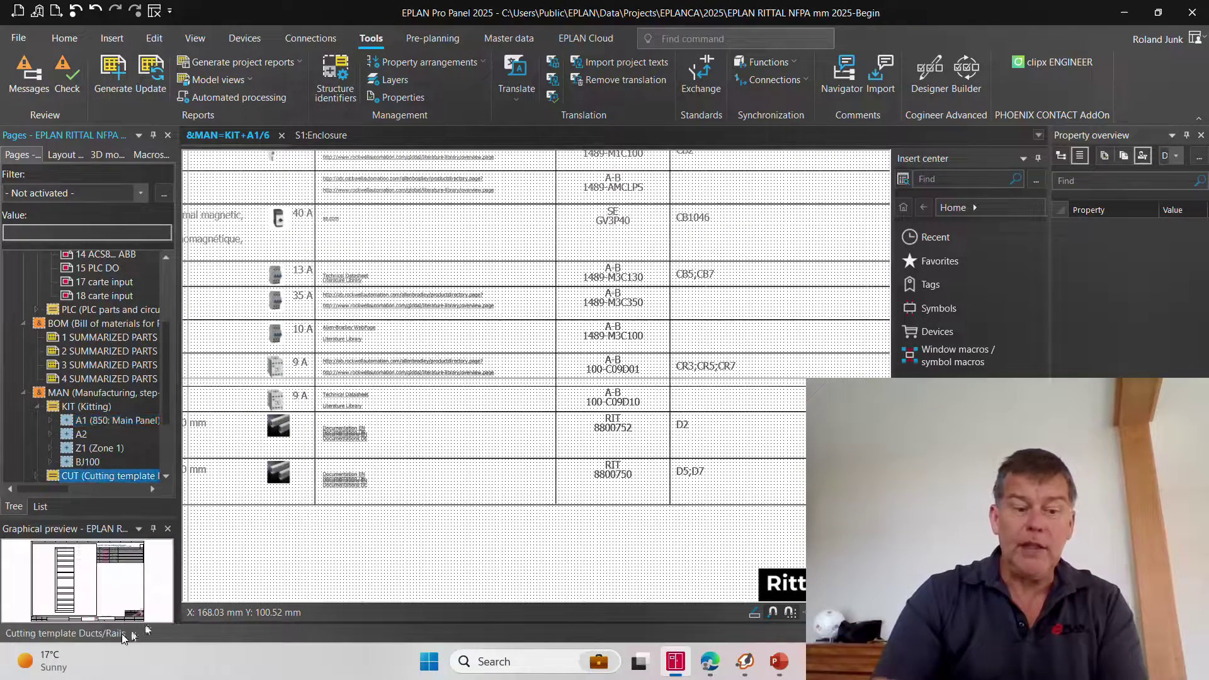
Open cutting template &MAN=CUT+A1/1, then expand Panel Modification and preview the A1 drilling pages
double_click(69, 578)
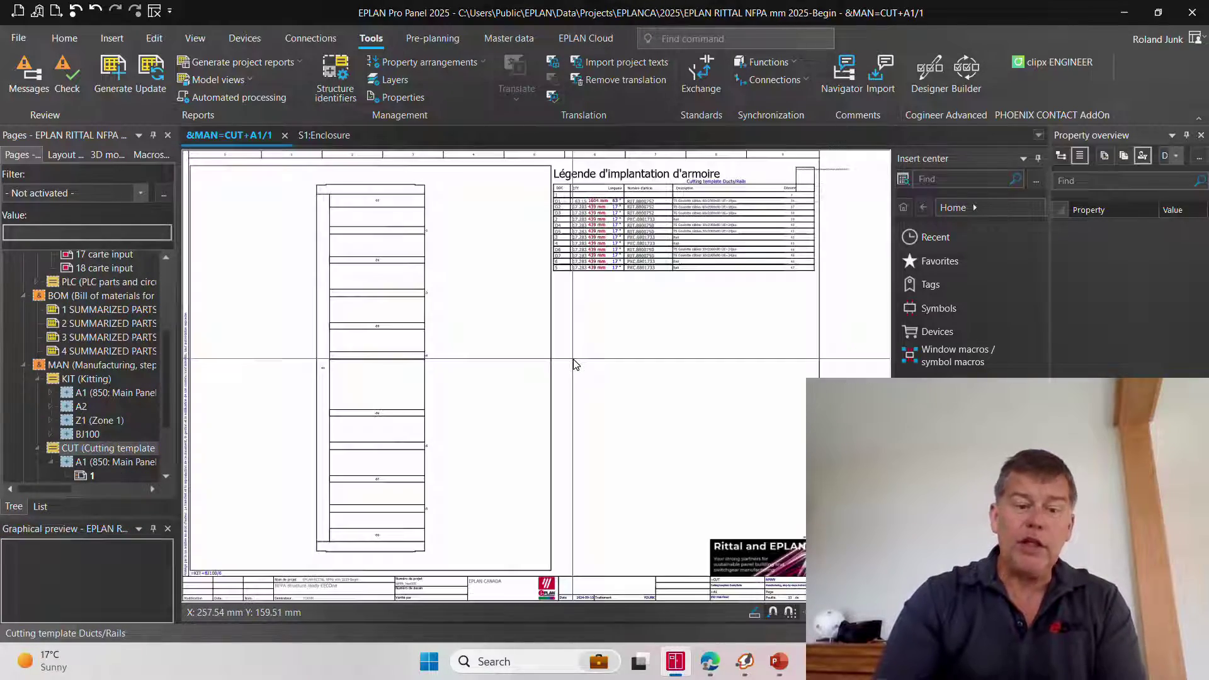
scroll(352, 192, "up", 4)
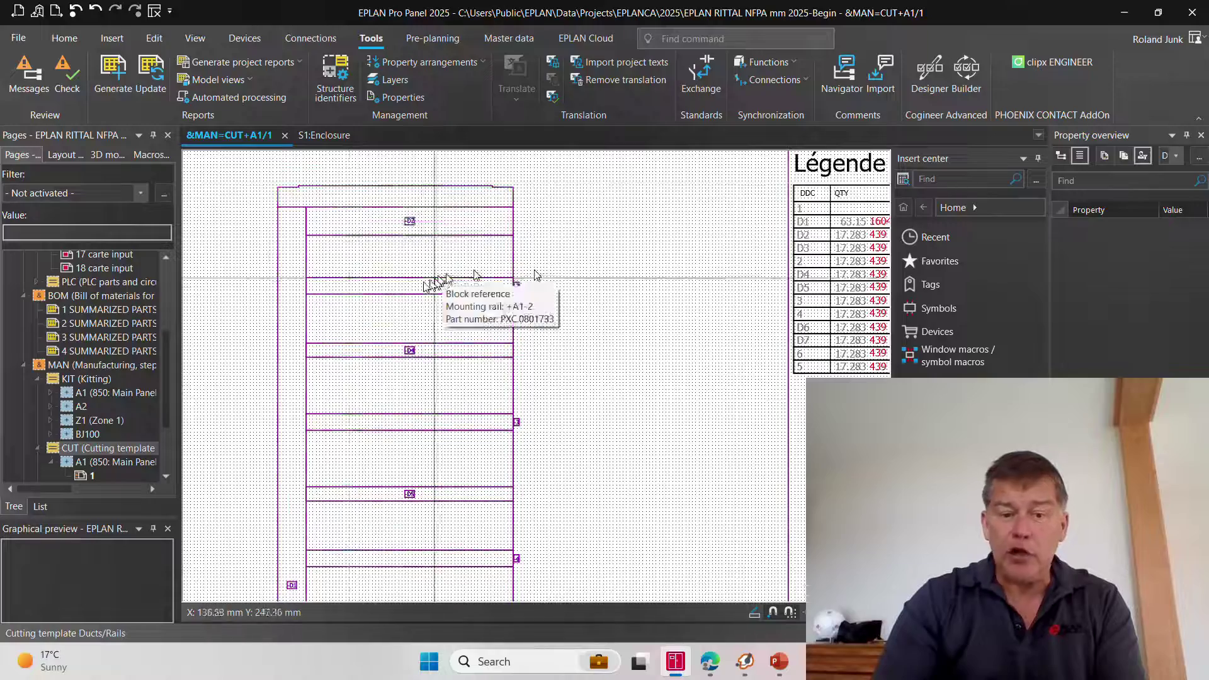
scroll(235, 284, "down", 3)
scroll(641, 343, "up", 3)
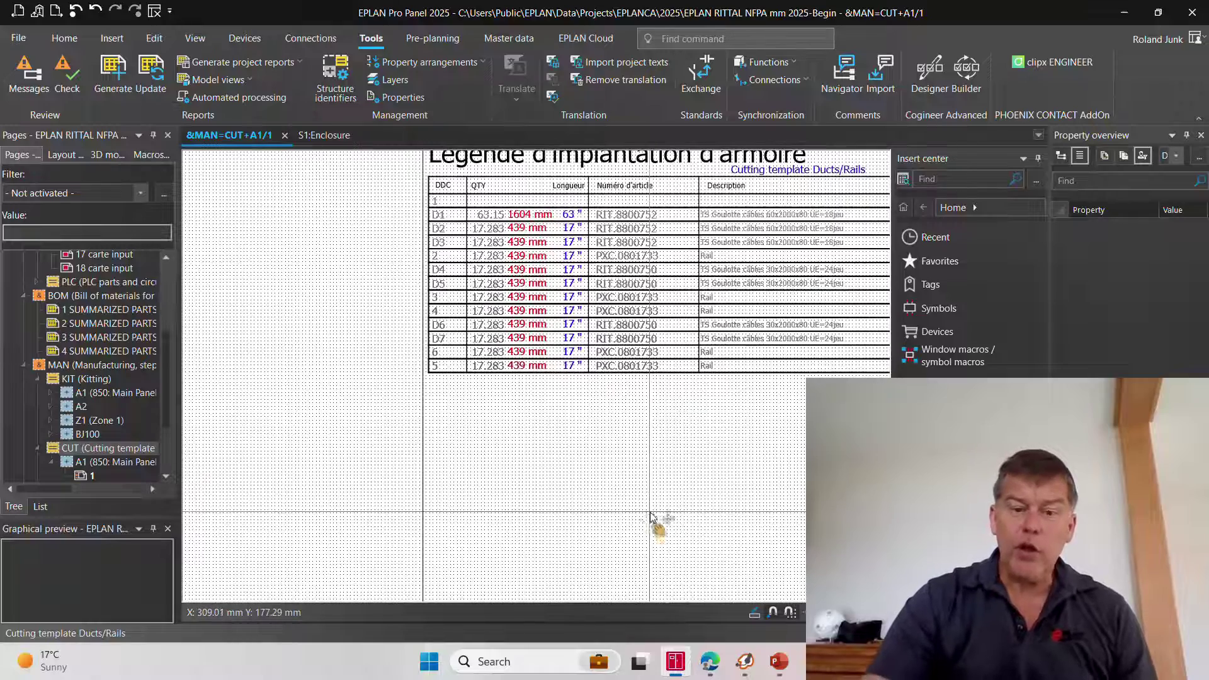
scroll(633, 522, "down", 3)
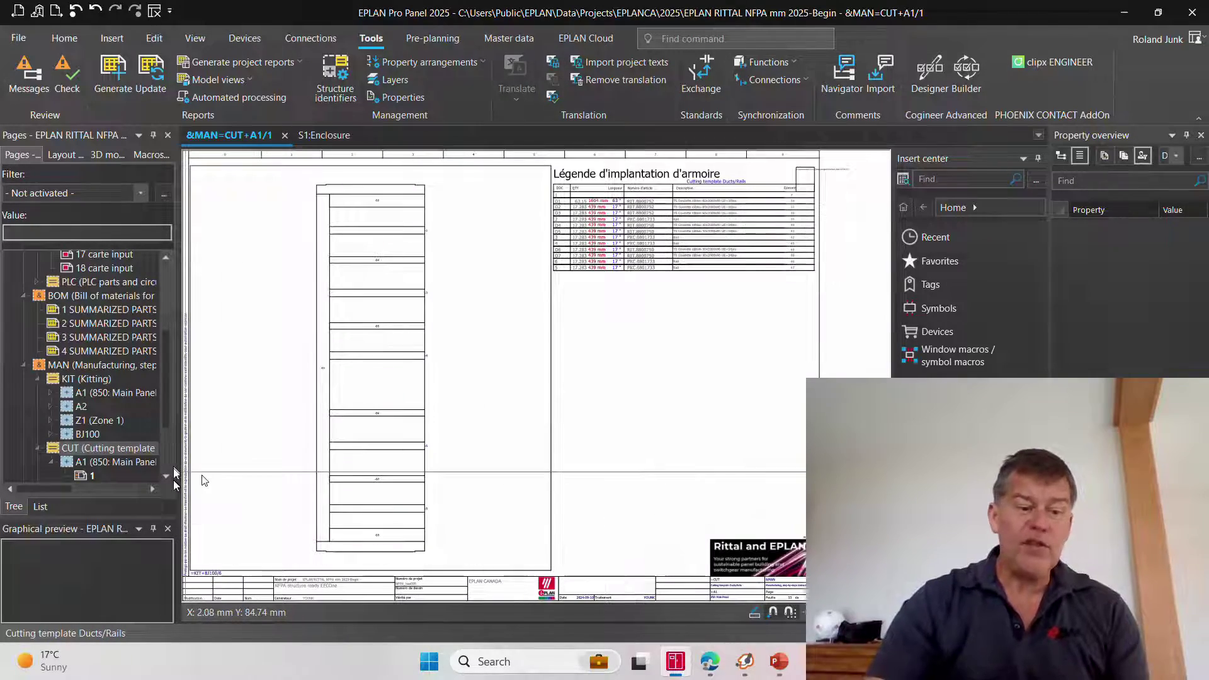
scroll(159, 469, "down", 3)
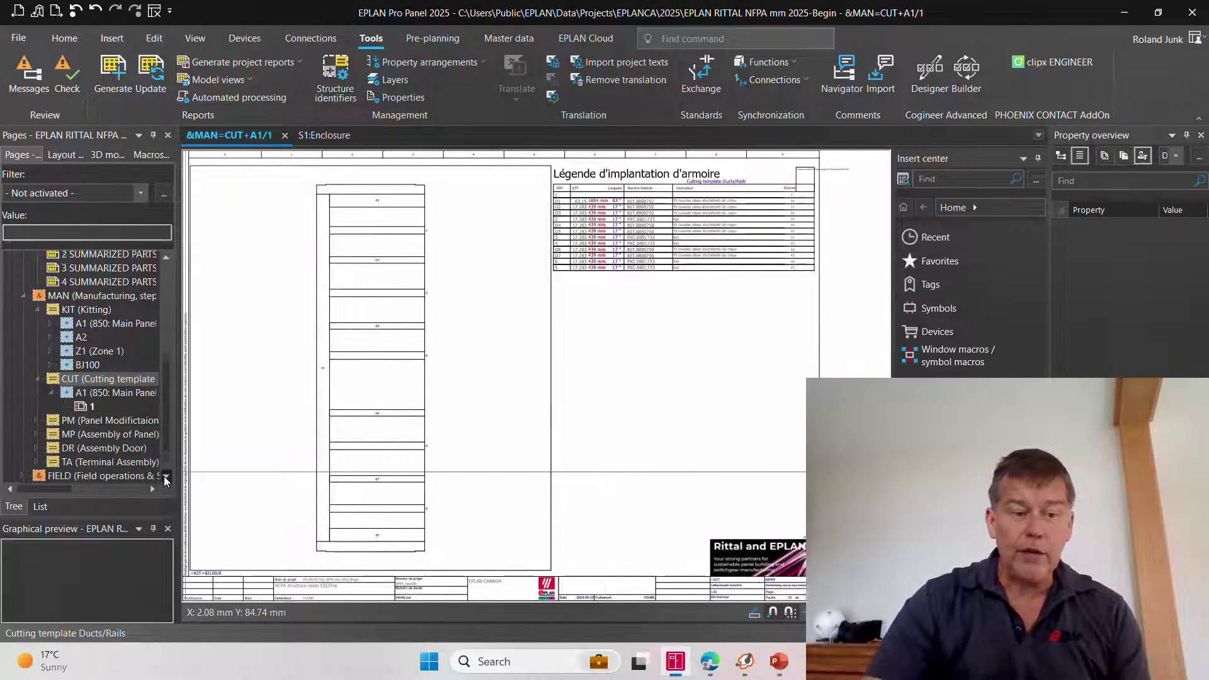
double_click(118, 392)
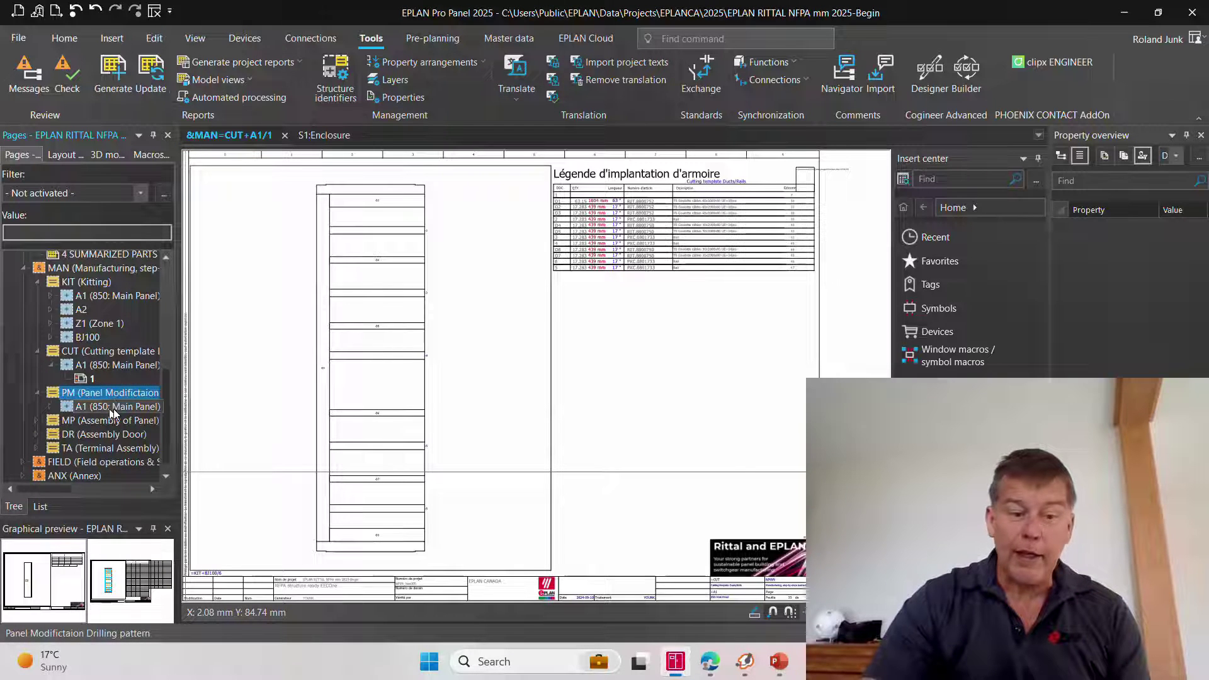
left_click(113, 408)
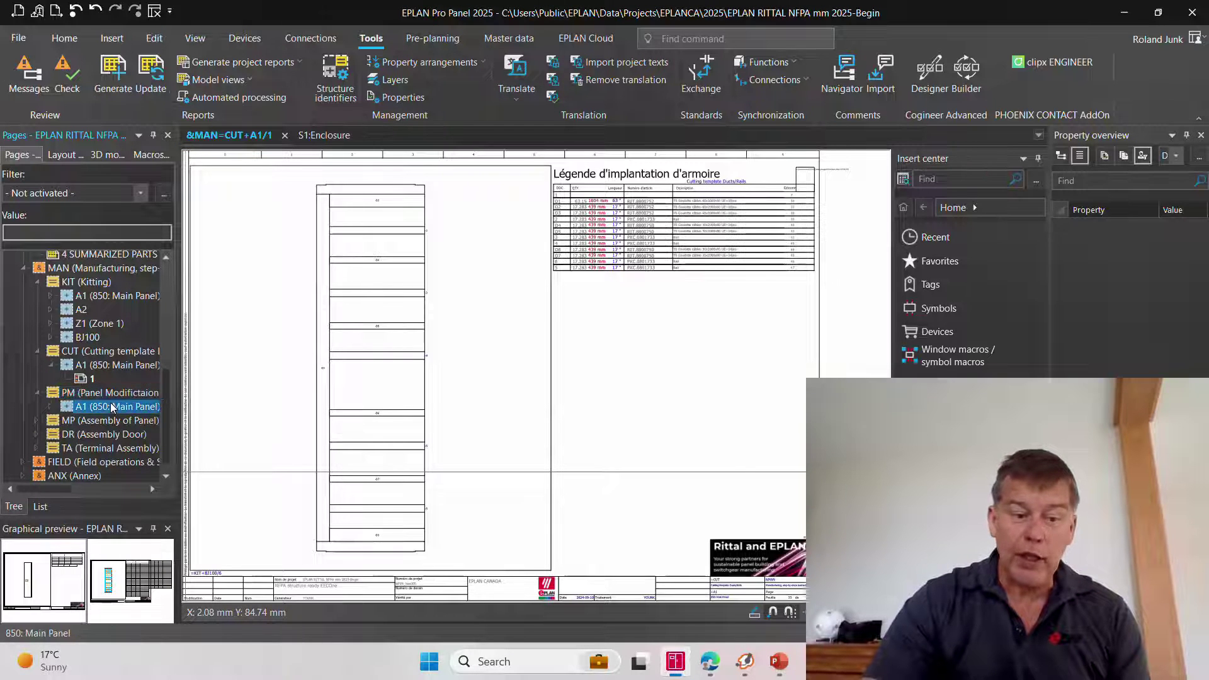
Open drilling pages PM+A1/2 and PM+A1/1, zooming into the 92 mm cutout and 3.50 mm holes
double_click(108, 579)
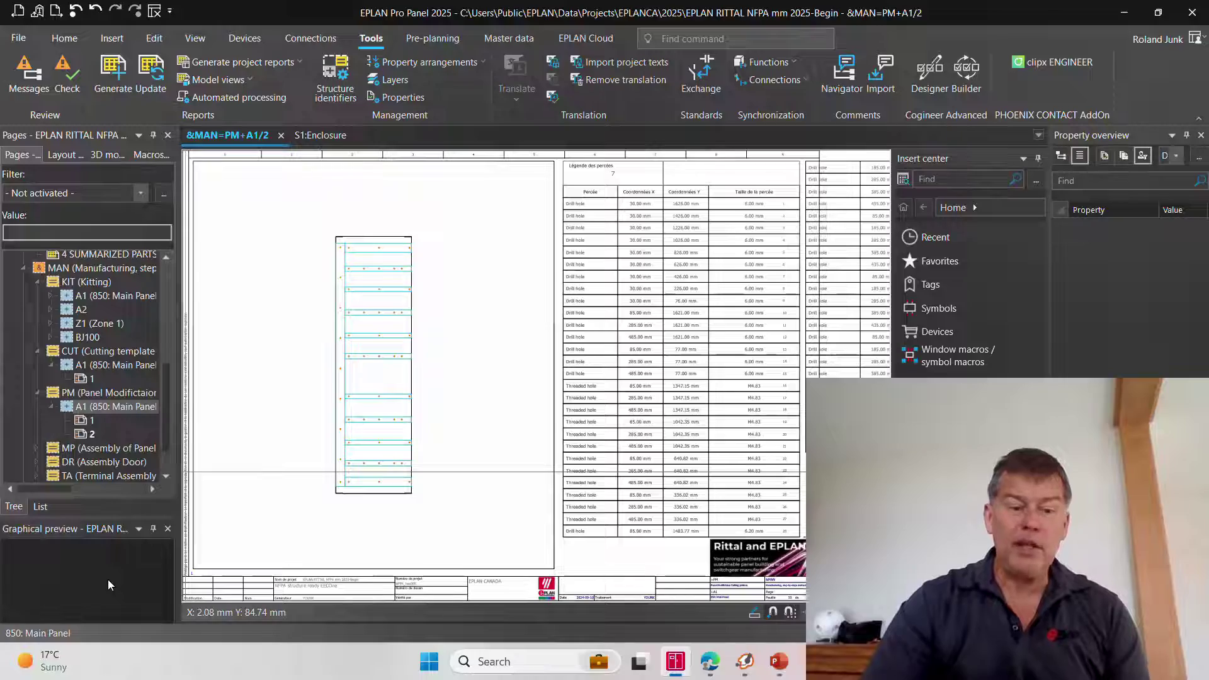
double_click(83, 421)
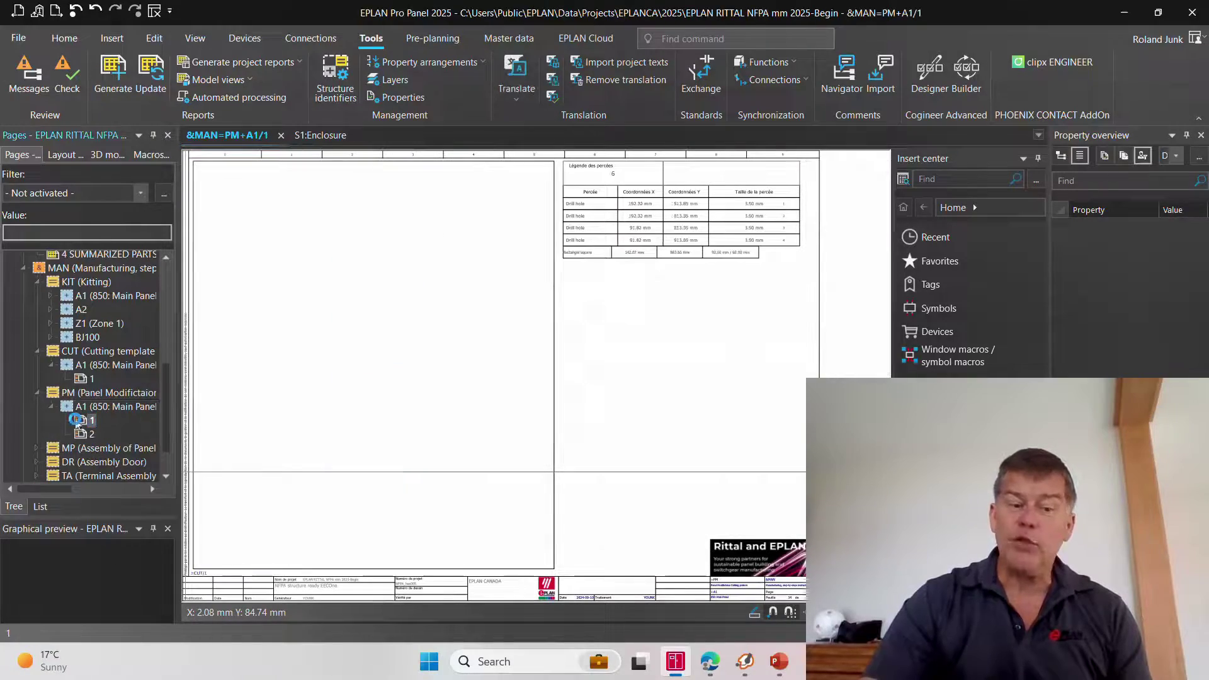
scroll(367, 381, "up", 5)
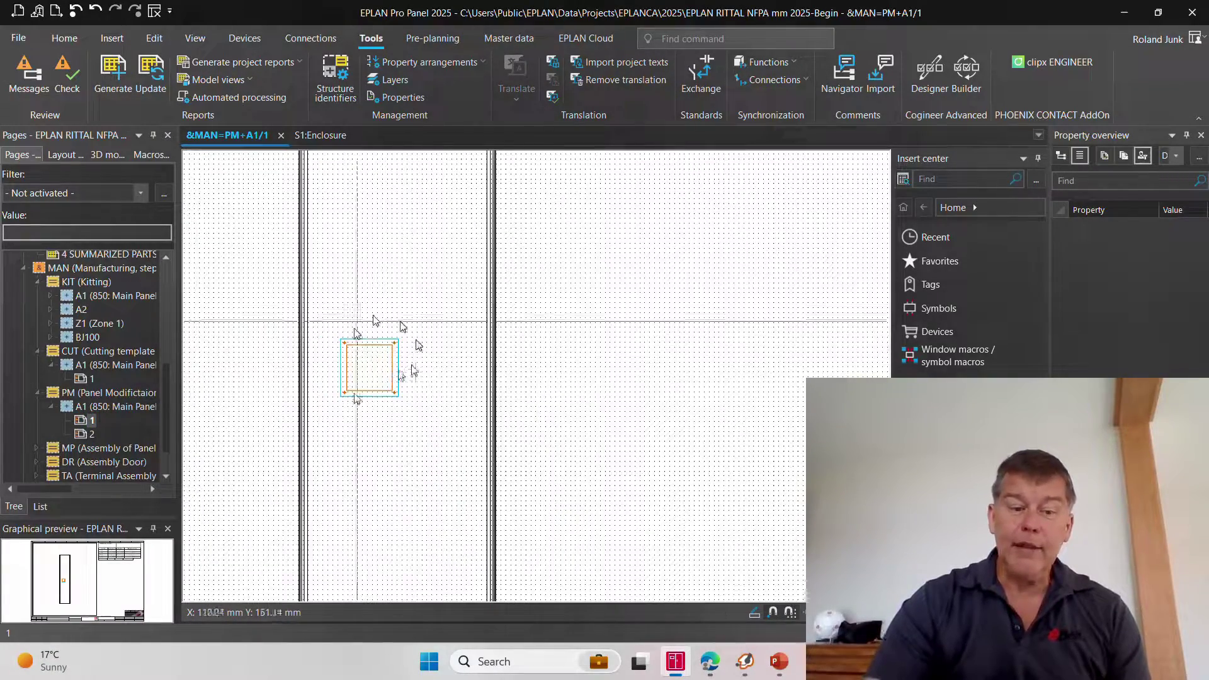
scroll(383, 377, "up", 2)
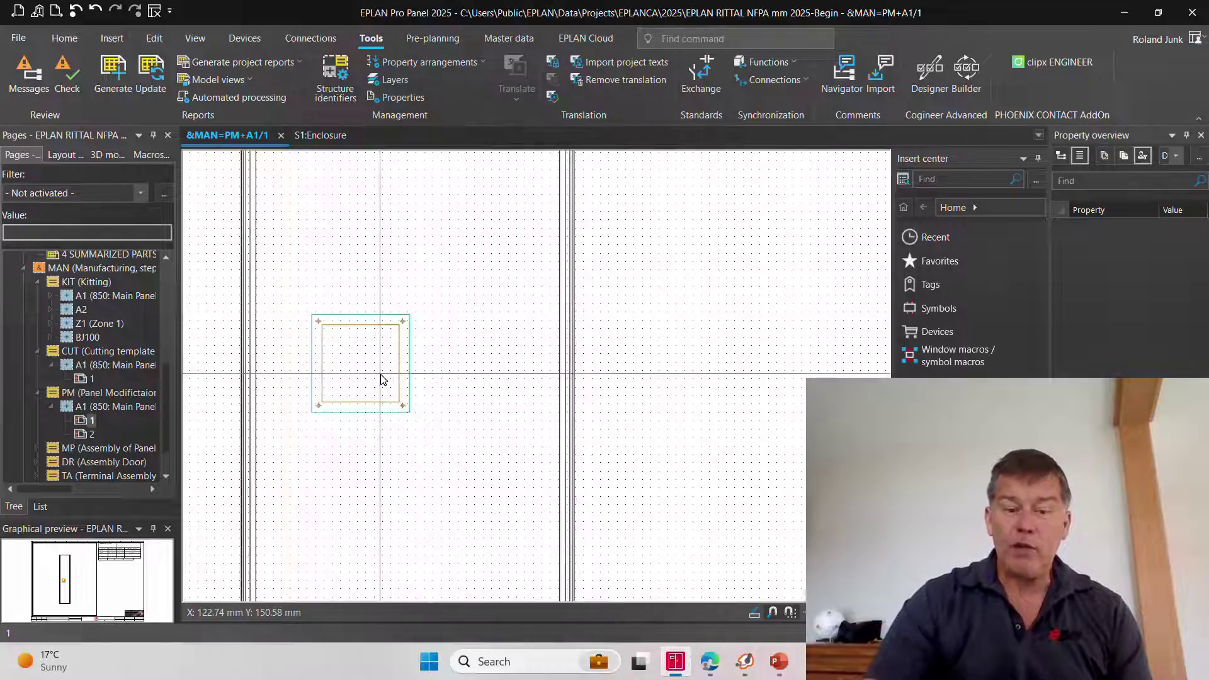
scroll(283, 450, "down", 4)
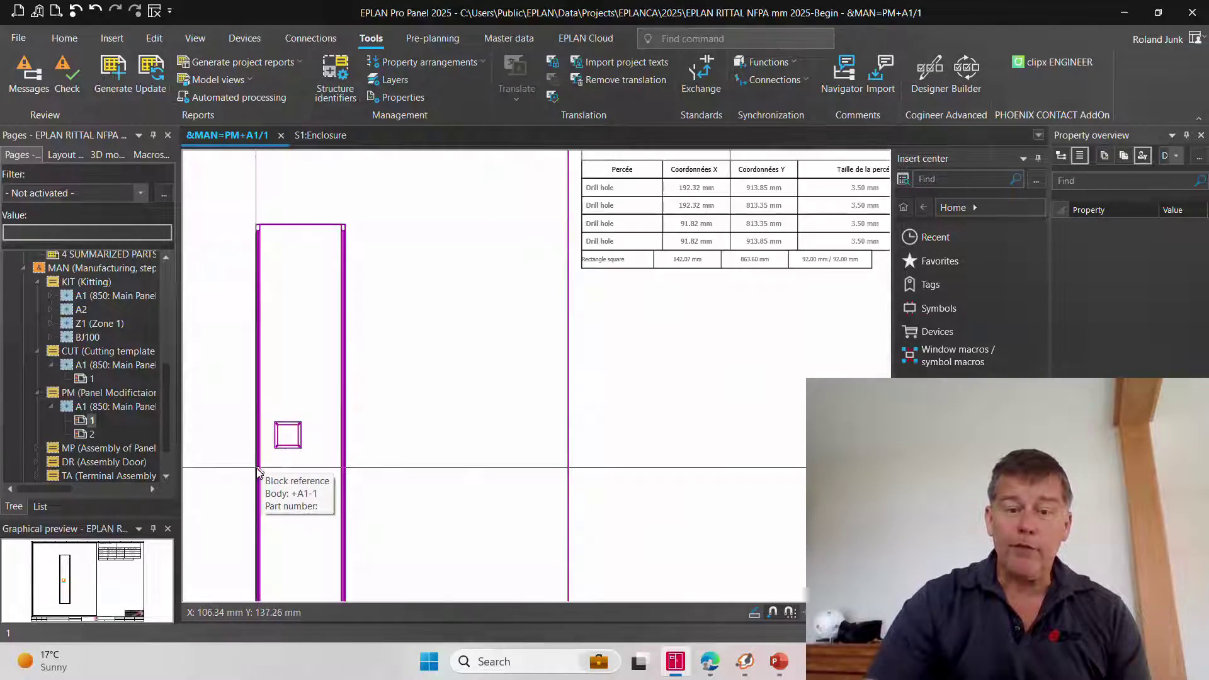
scroll(688, 262, "up", 6)
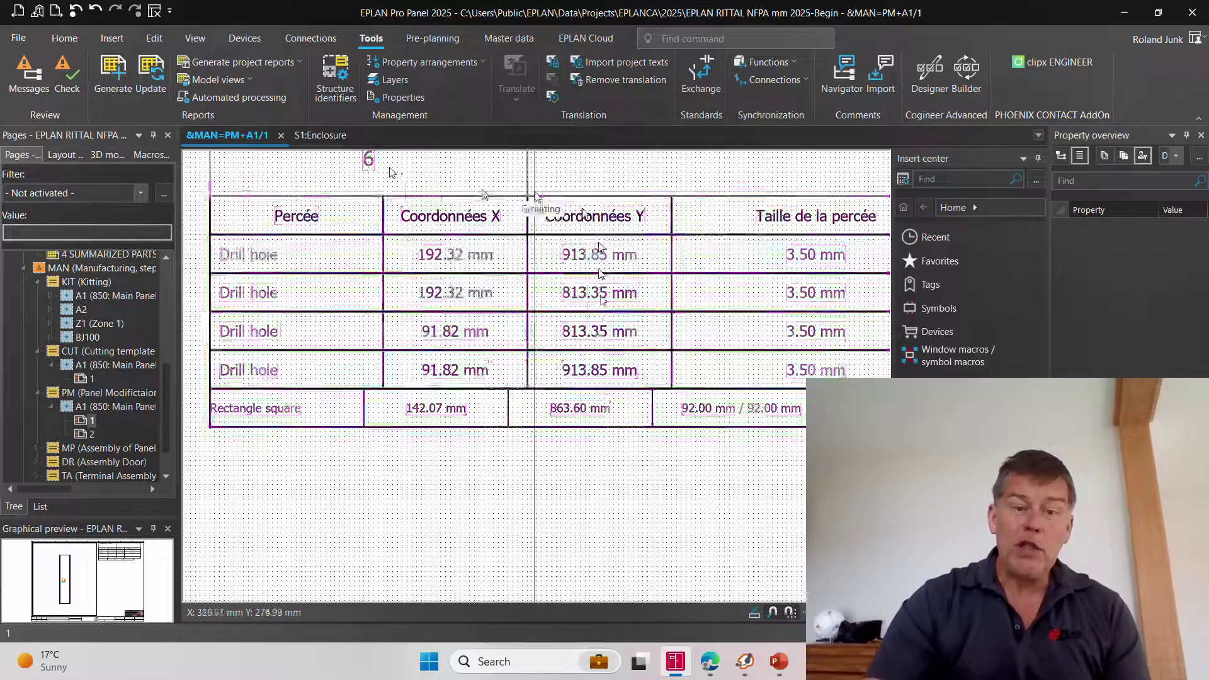
left_click(123, 448)
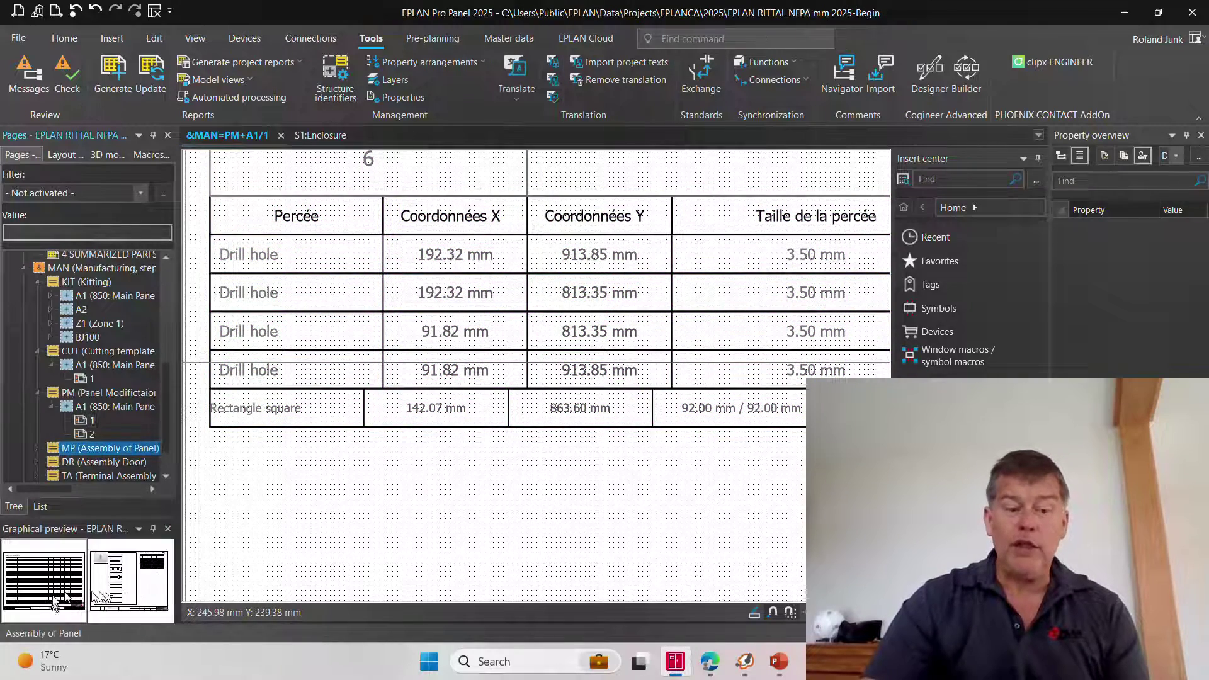
Open panel assembly page MP+A1/2 and return to the S1:Enclosure 3D view
double_click(137, 588)
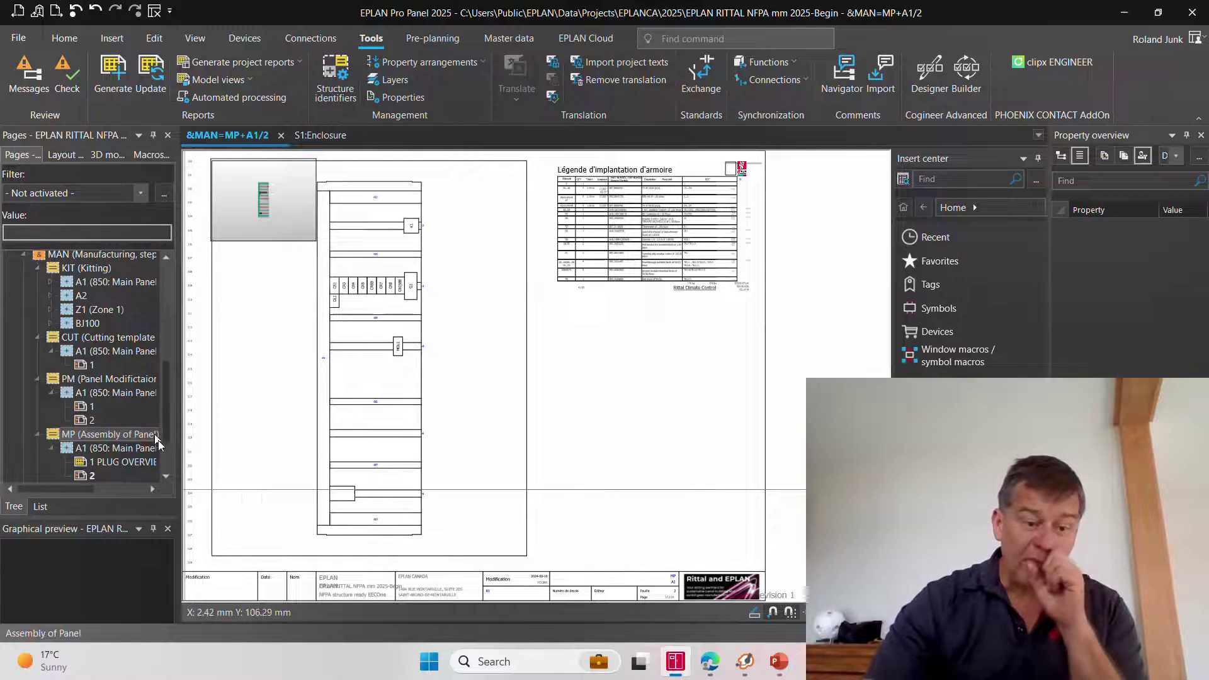
scroll(162, 459, "down", 2)
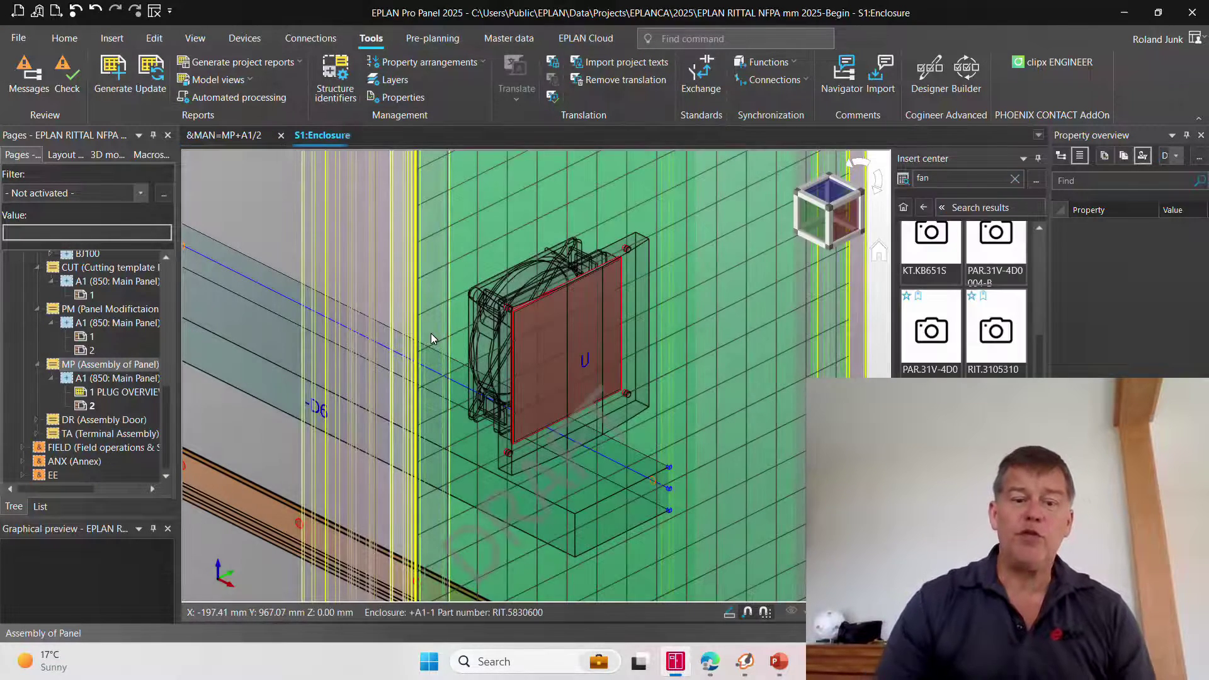
Check a side view of the enclosure, return home, then open the Reports dialog's templates
left_click(812, 246)
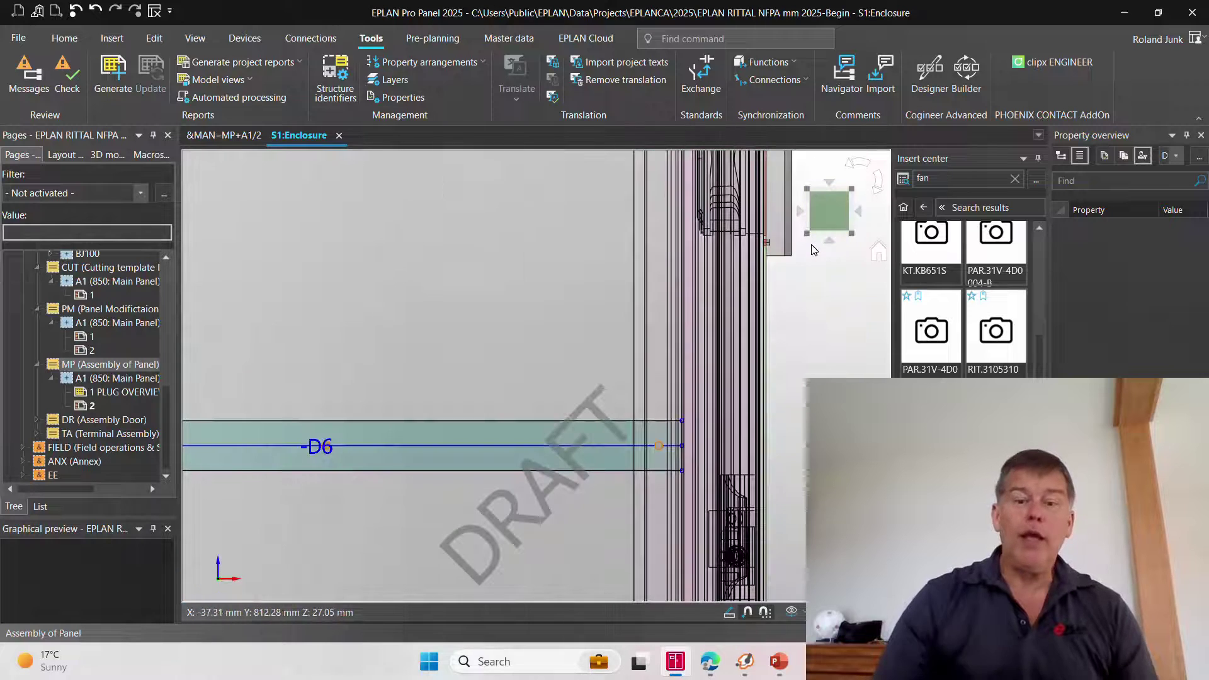
left_click(878, 251)
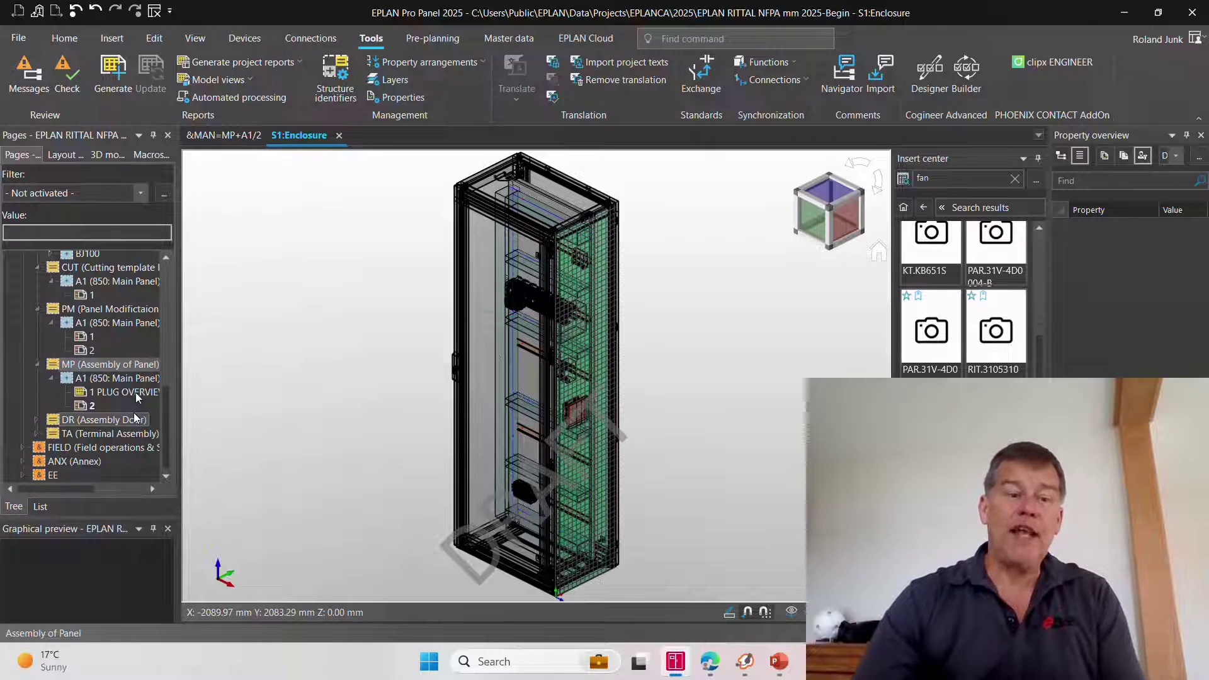
left_click(110, 75)
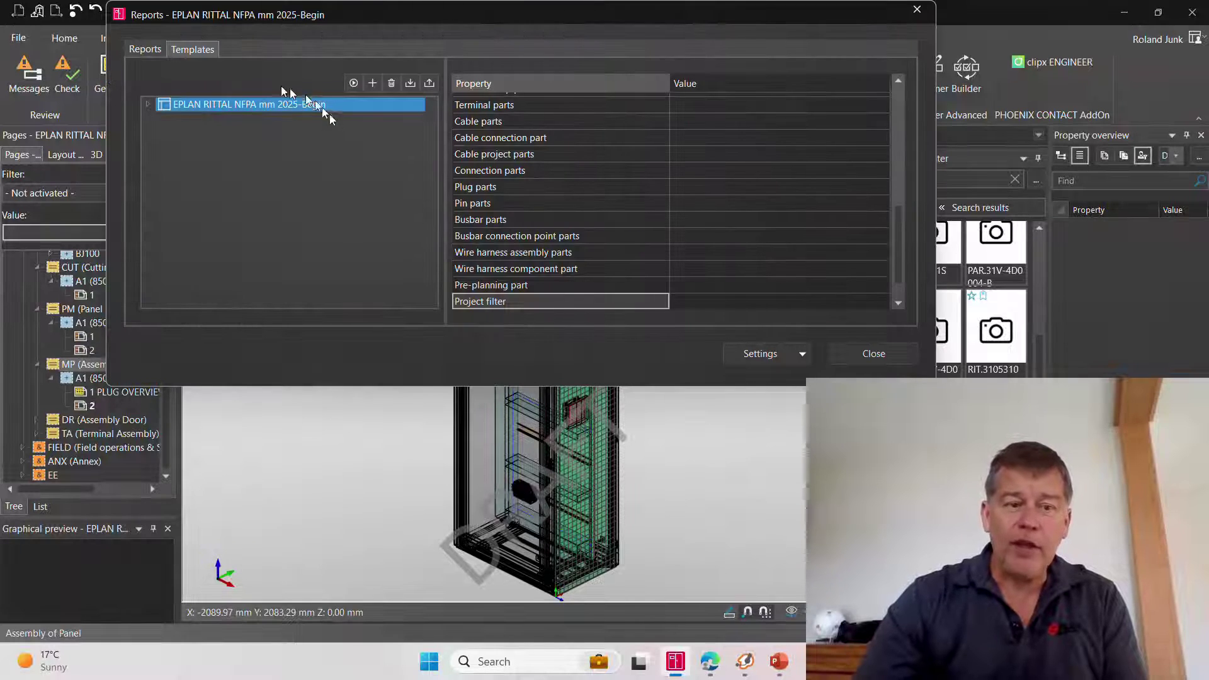
Review the report templates, then list the model view templates (BACKPLATES, DOOR, DUCTS AND RAILS, Title)
double_click(209, 108)
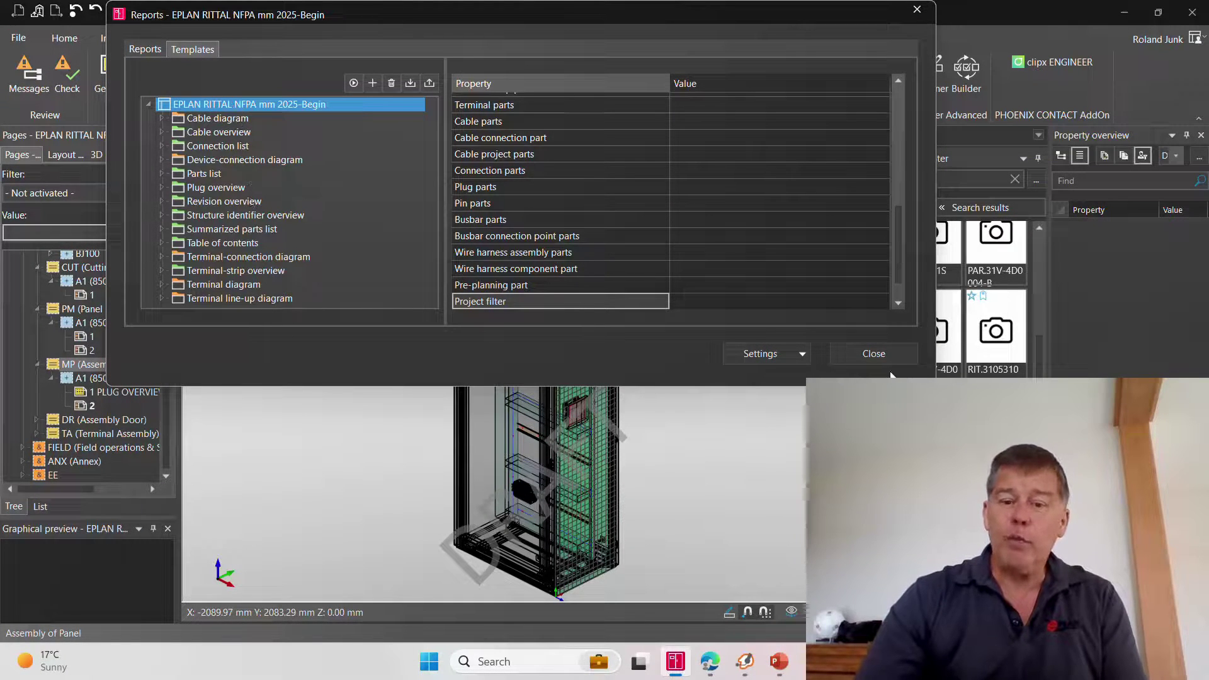
left_click(879, 355)
left_click(231, 83)
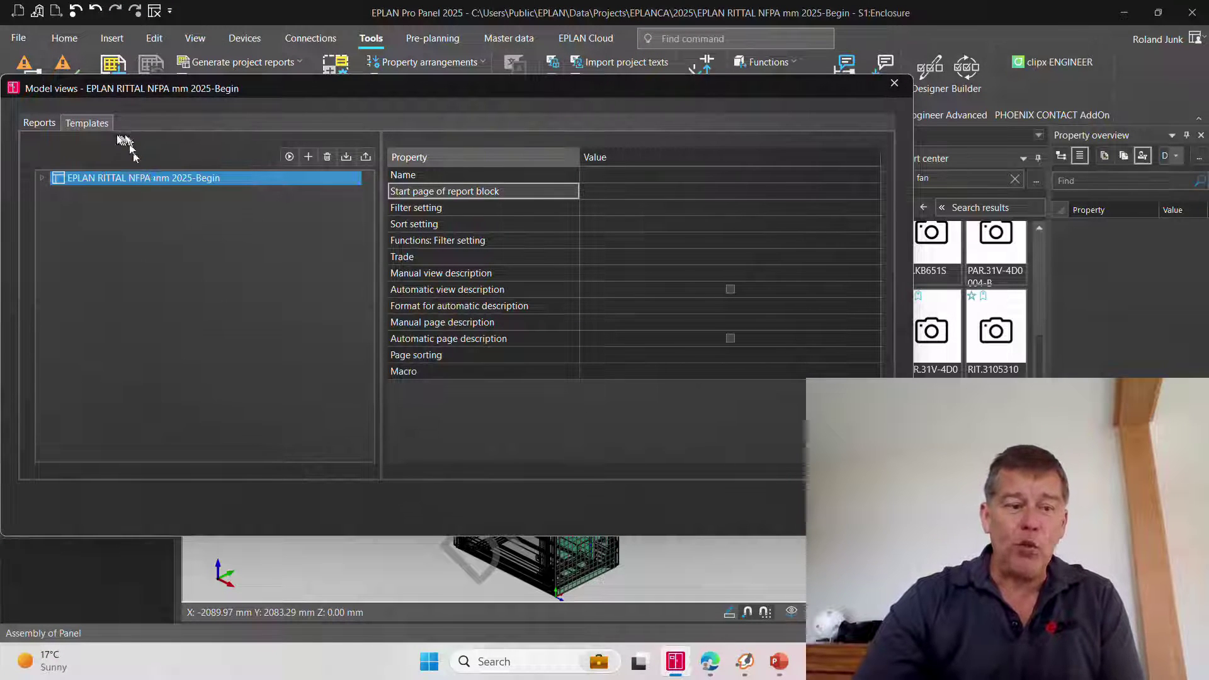
double_click(143, 180)
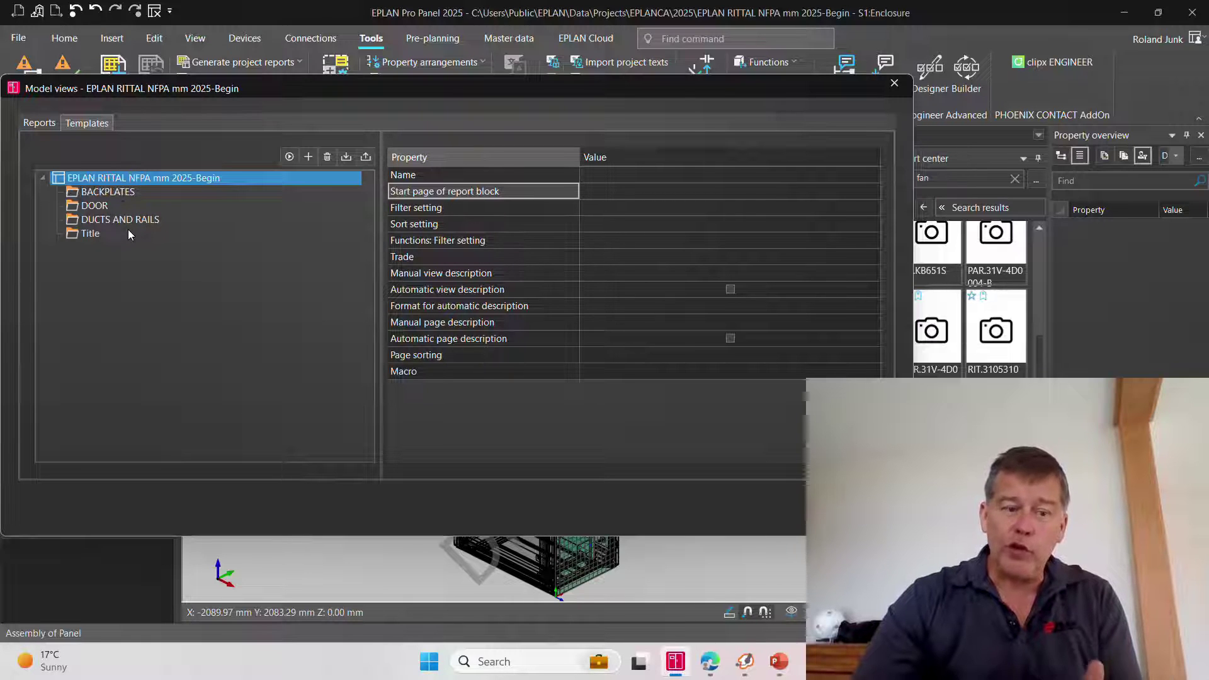
Close the Model views dialog and open title page D=3D+A1/1 under DOCUMENTS > 3D mounting layout
key("Escape")
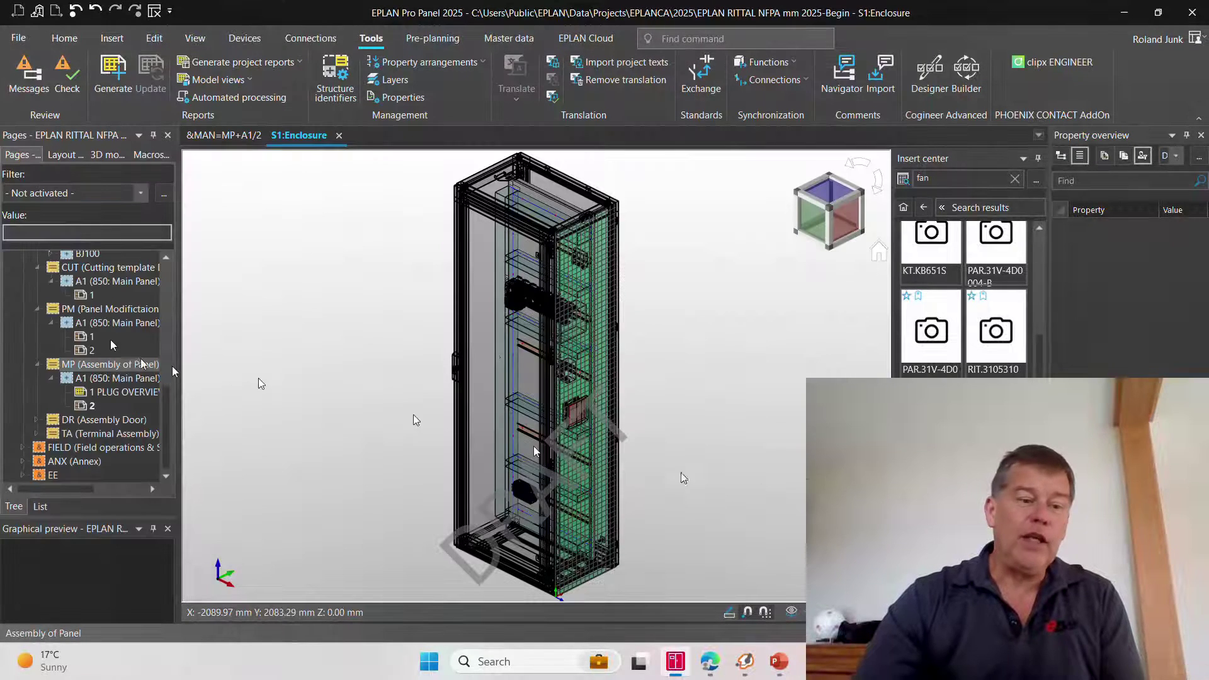
scroll(107, 328, "up", 10)
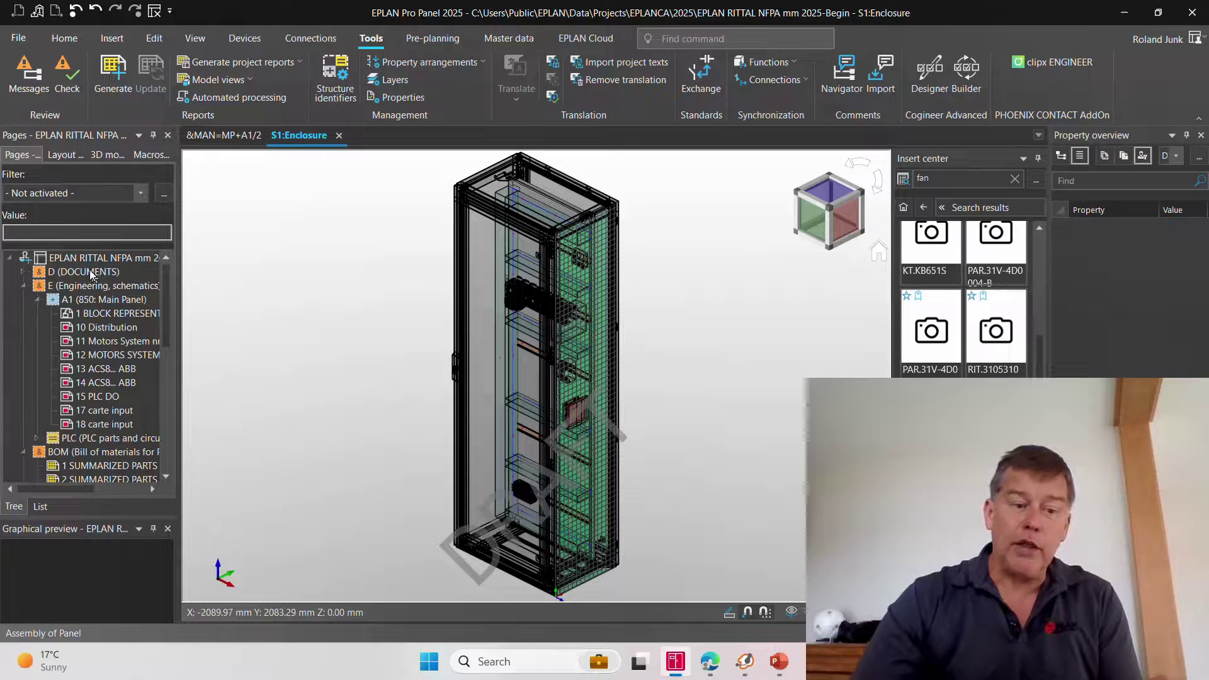
double_click(90, 276)
double_click(90, 285)
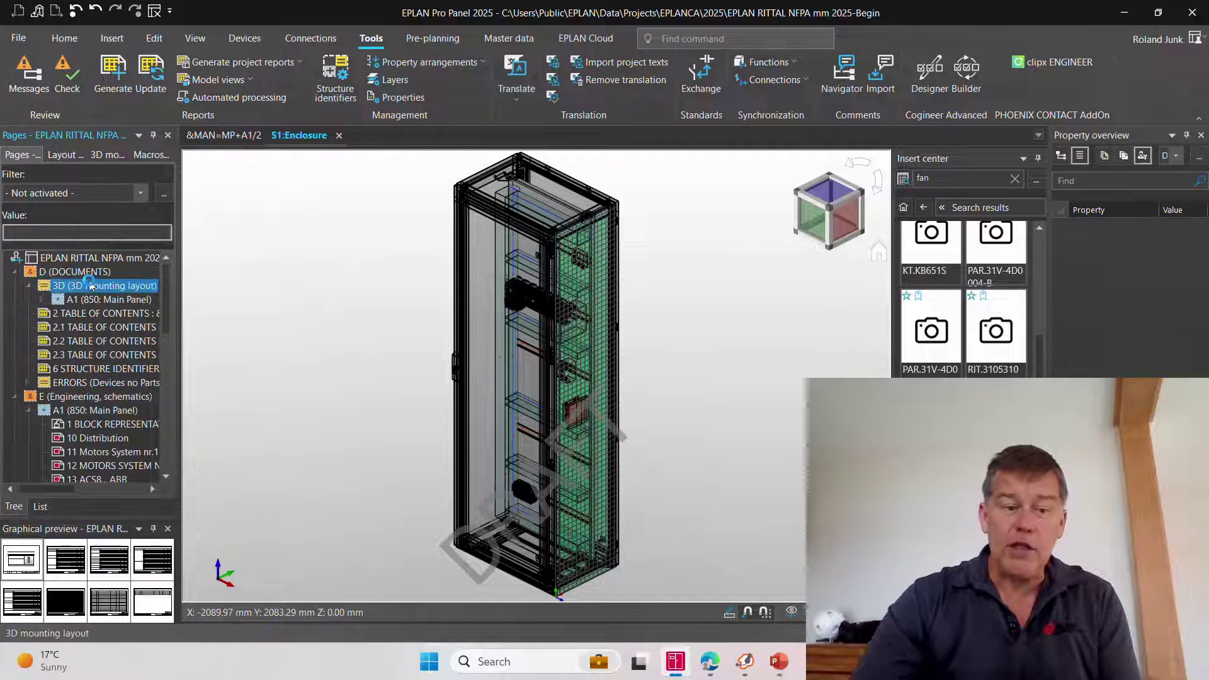
double_click(90, 300)
double_click(73, 313)
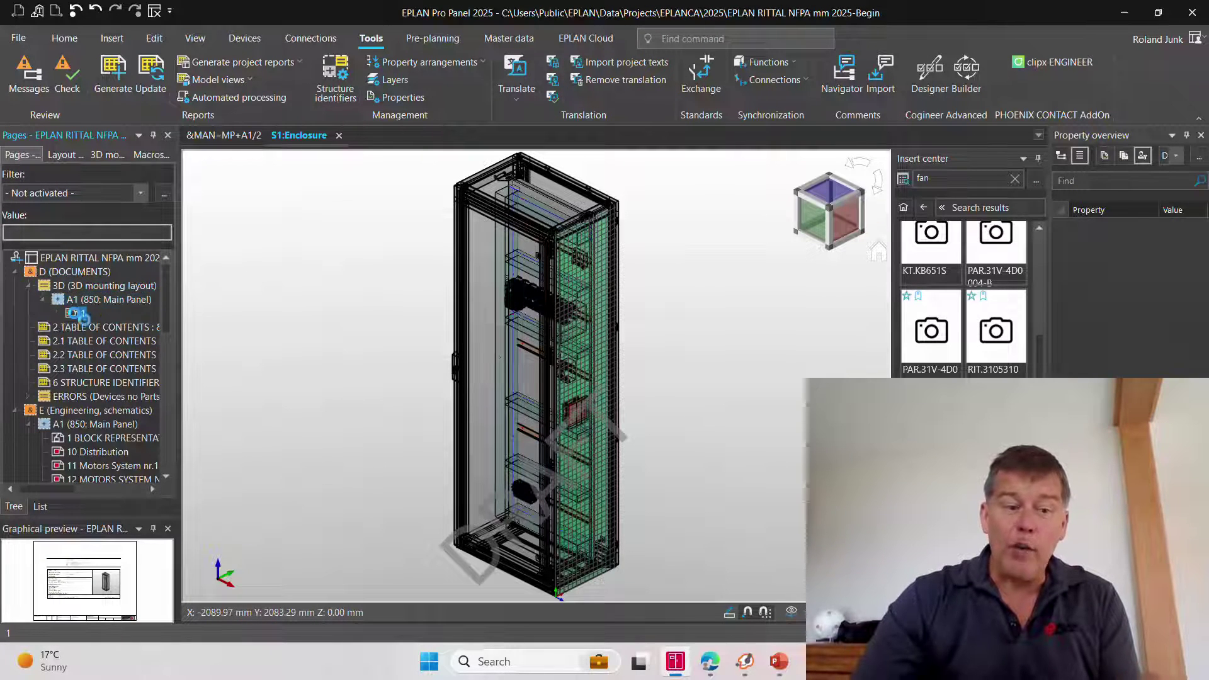